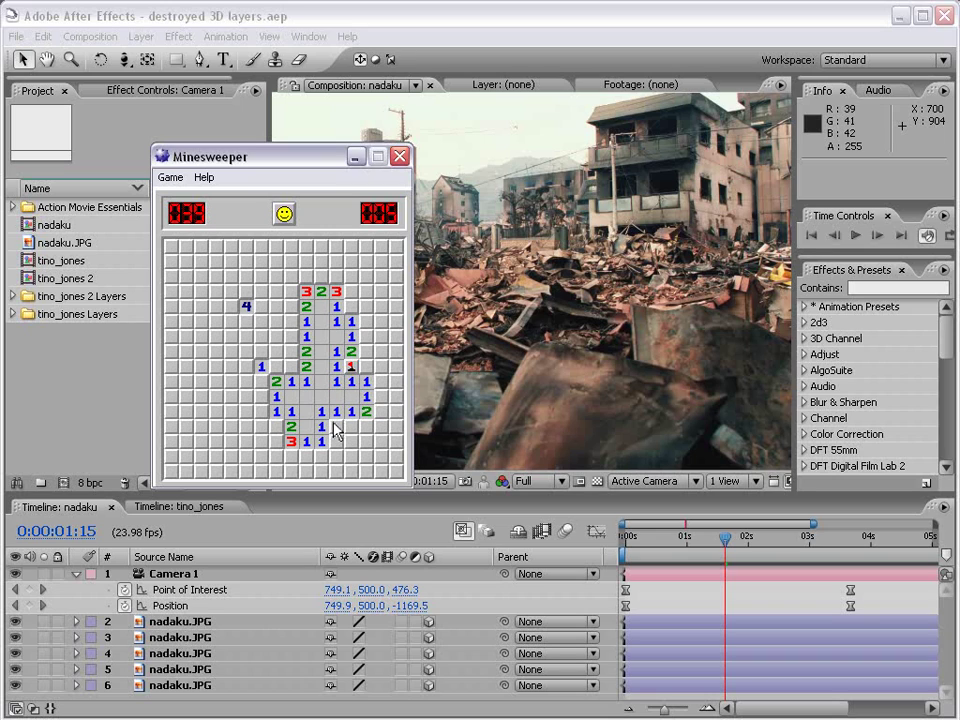
# Flag two suspected mines at the bottom and one mid-board, uncovering safe cells on the left.
pyautogui.rightClick(336, 426)
pyautogui.rightClick(275, 426)
pyautogui.click(201, 336)
pyautogui.click(201, 381)
pyautogui.click(216, 411)
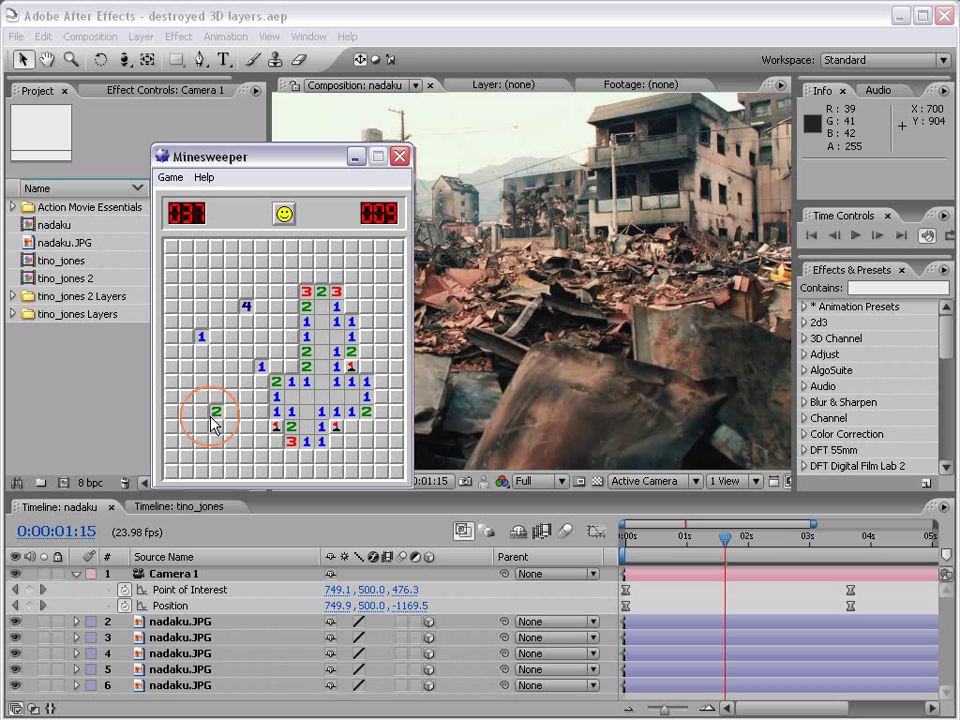
pyautogui.rightClick(291, 366)
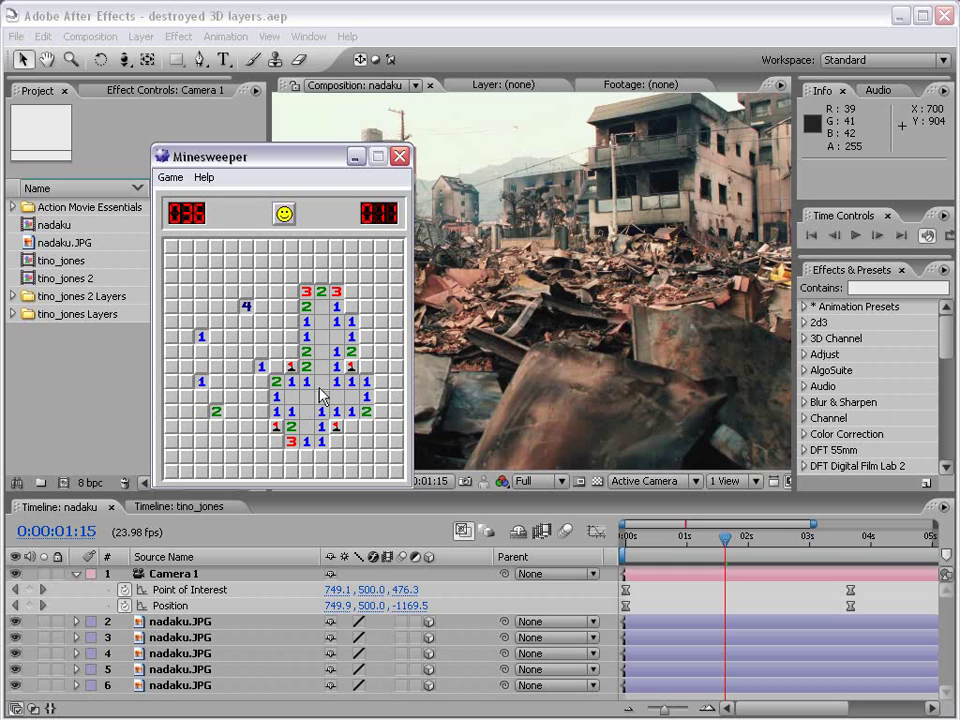
# Uncover safe cells left of centre, the top-right block, the top row and bottom-left.
pyautogui.click(276, 322)
pyautogui.click(381, 276)
pyautogui.click(186, 261)
pyautogui.click(261, 441)
pyautogui.click(231, 411)
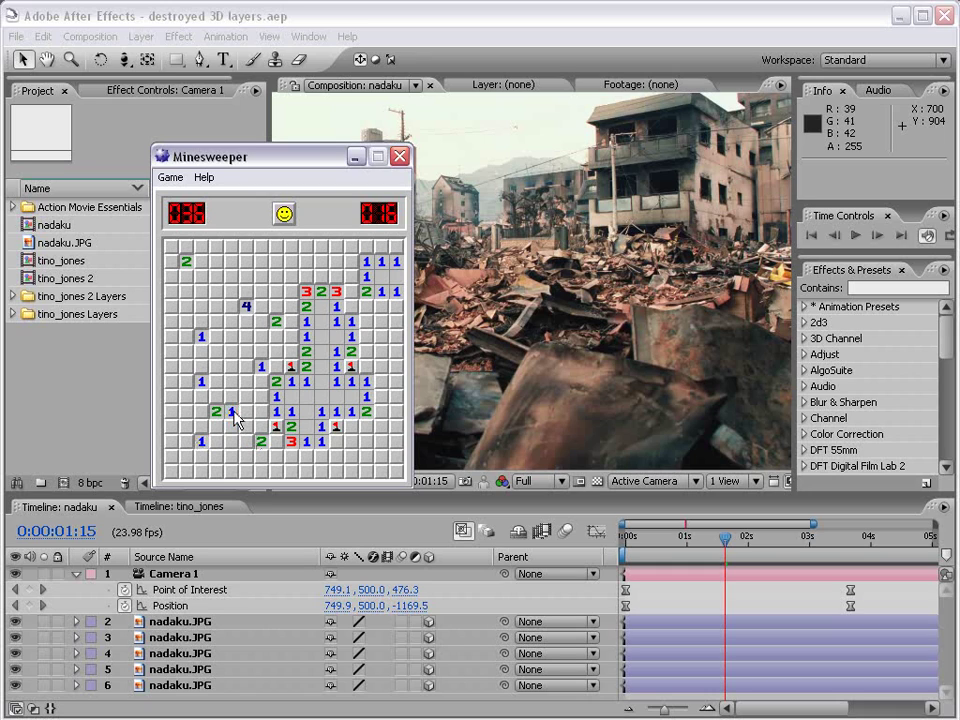
pyautogui.click(231, 262)
pyautogui.click(276, 262)
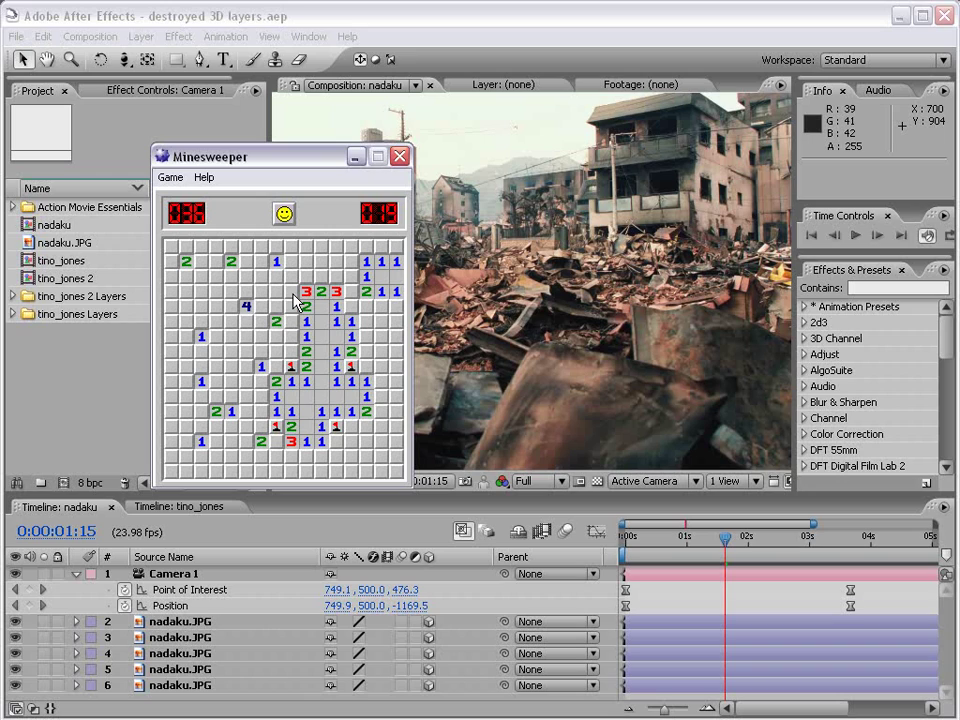
# Flag an upper-right mine, clear a left-edge cell, then hit a mine at bottom-right.
pyautogui.rightClick(351, 308)
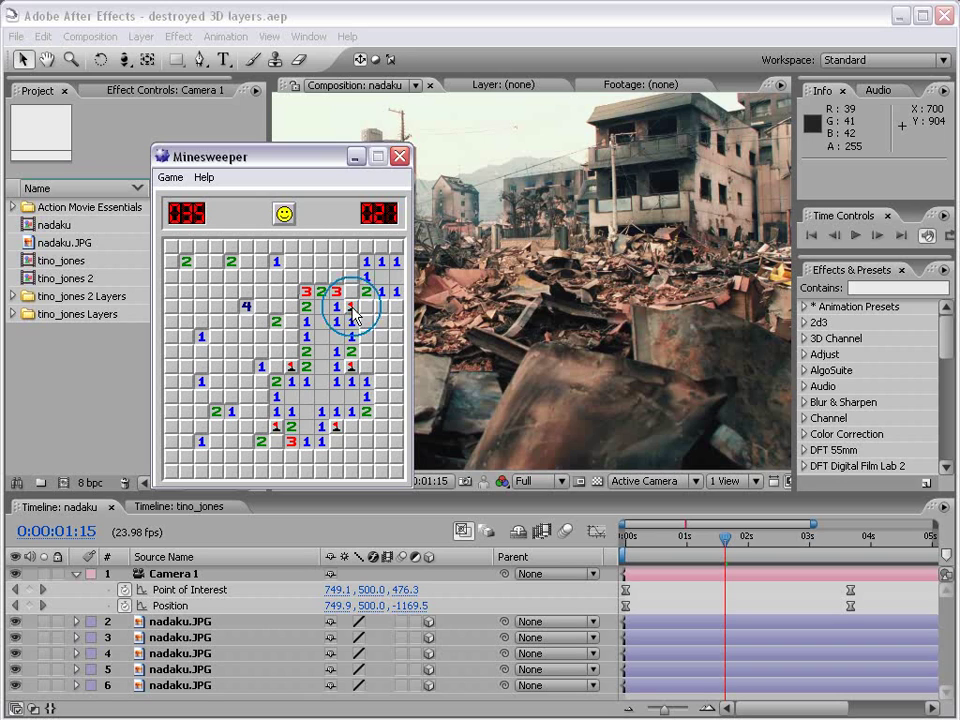
pyautogui.click(212, 330)
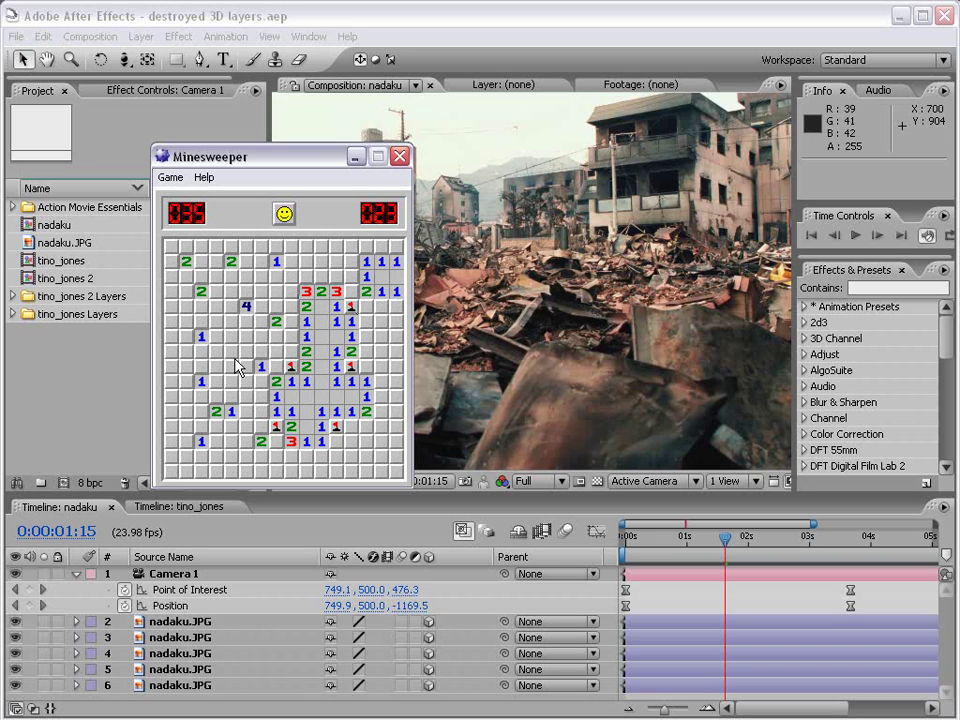
pyautogui.click(380, 441)
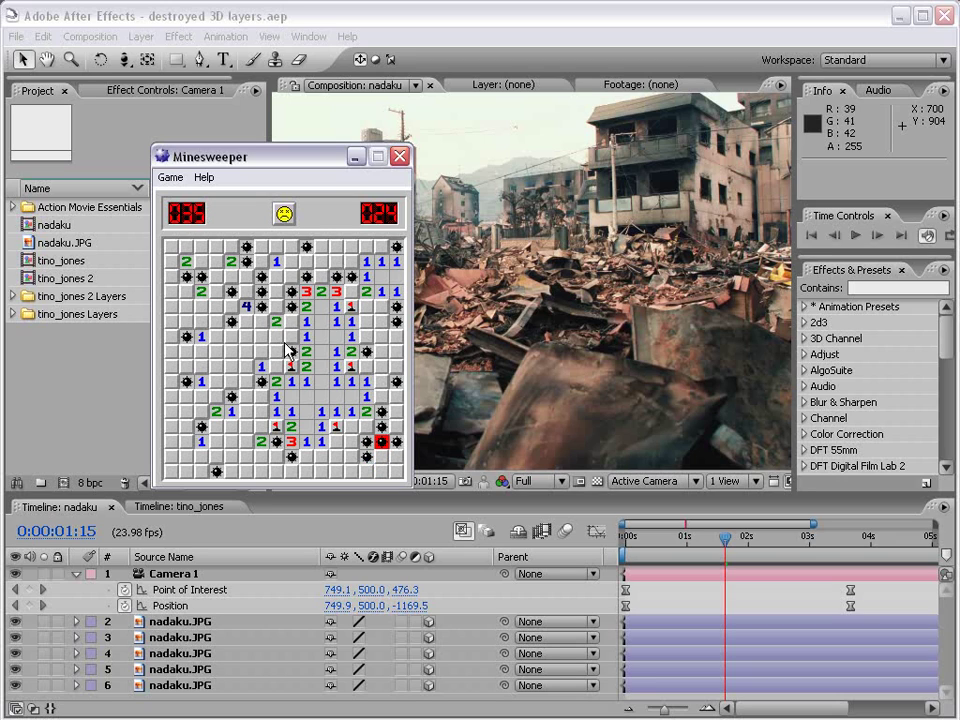
# Start a new Minesweeper game and uncover its first cells in the middle.
pyautogui.click(284, 213)
pyautogui.click(276, 351)
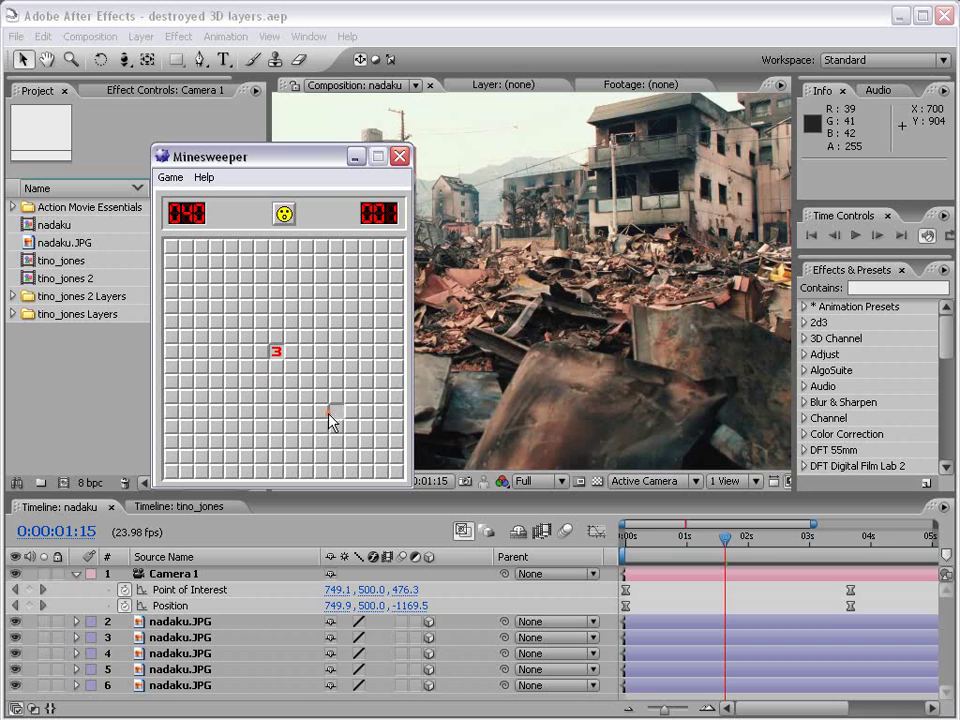
pyautogui.click(324, 328)
pyautogui.click(318, 332)
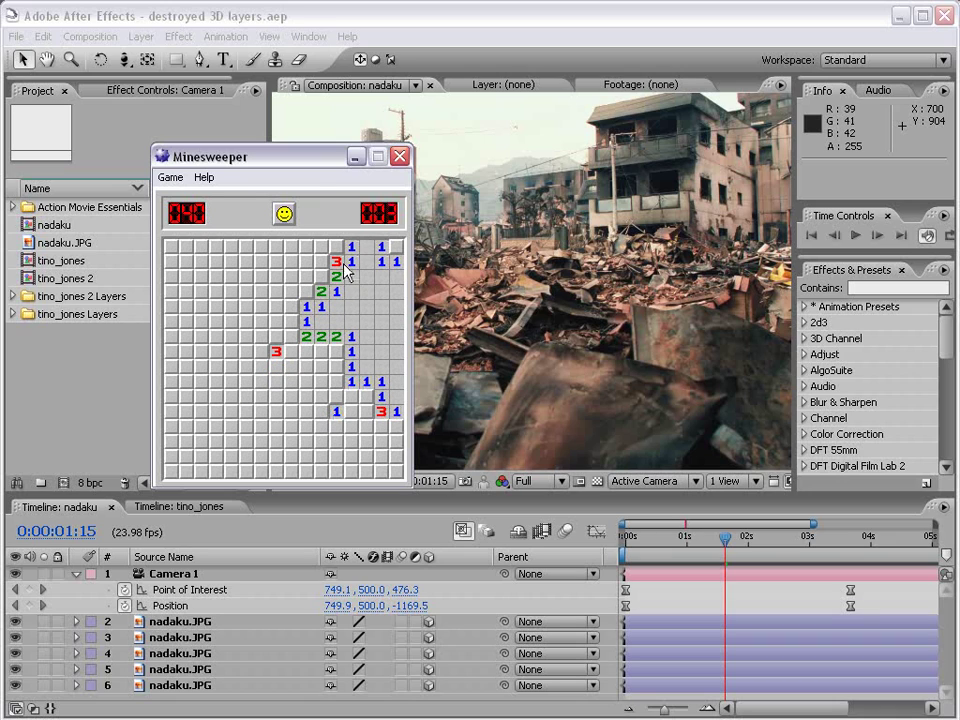
# Close the game options list without changes and hide the Minesweeper window.
pyautogui.click(170, 183)
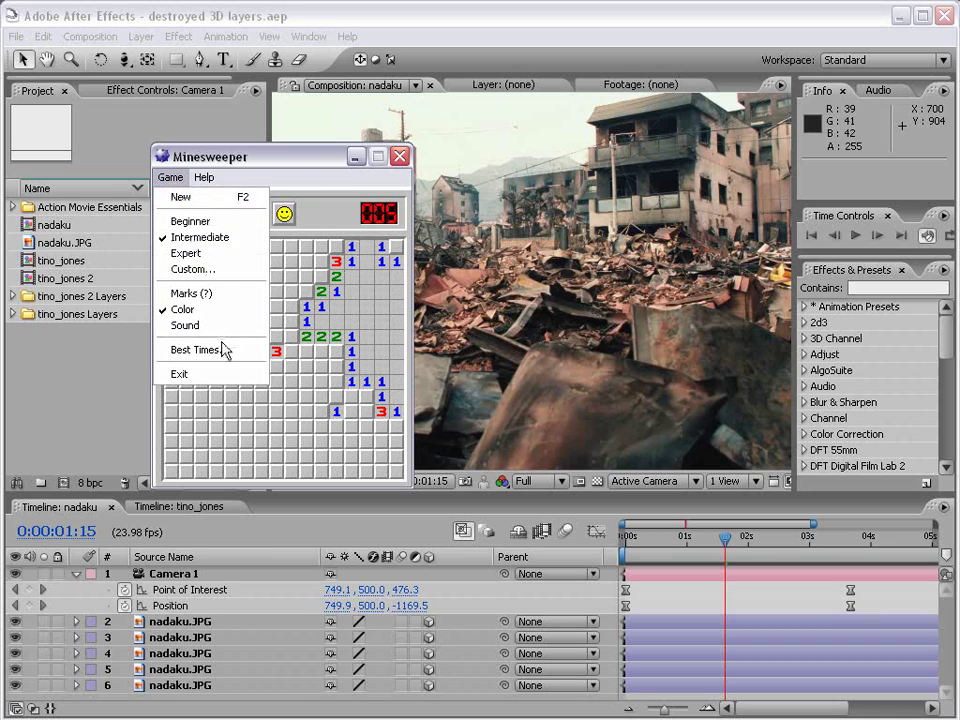
pyautogui.click(210, 150)
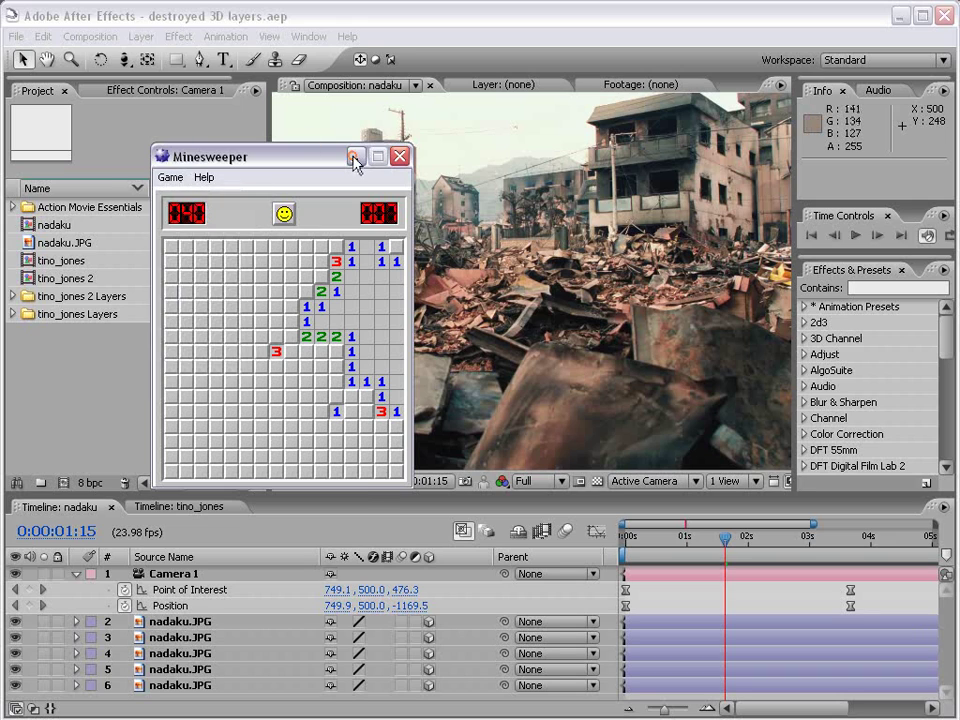
pyautogui.click(356, 156)
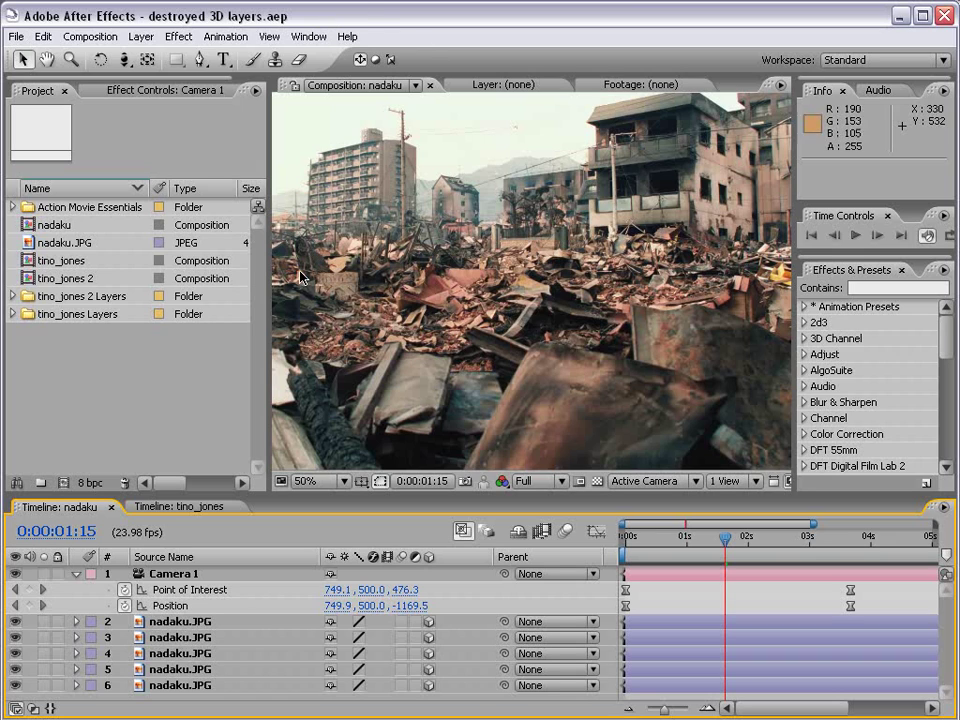
# Preview Camera 1's move, switching the viewer between 25% and 50% zoom.
pyautogui.press(',')
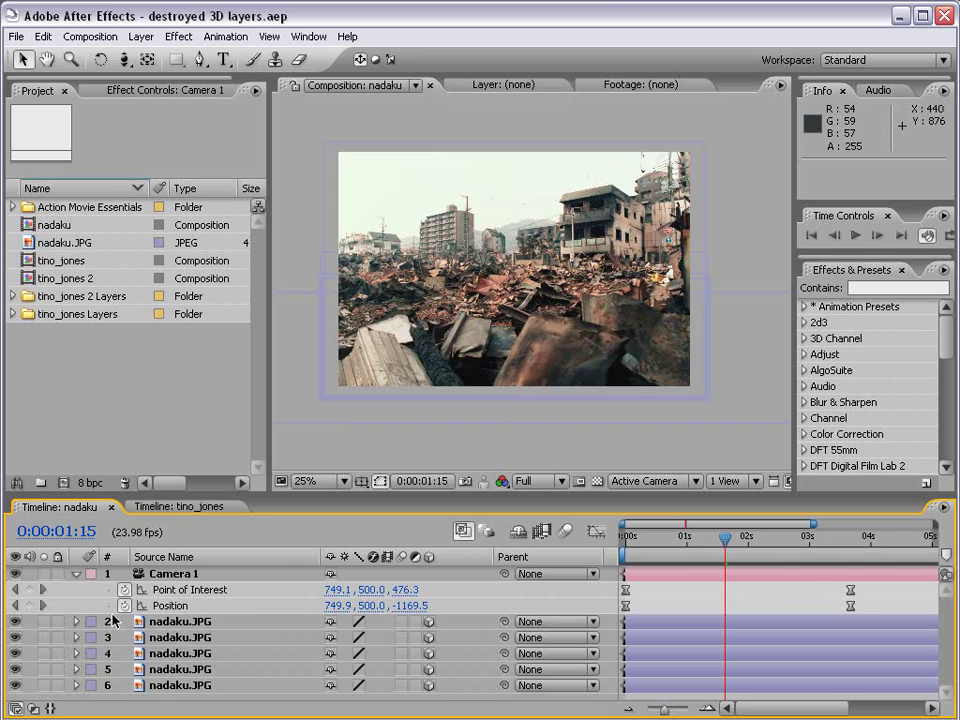
pyautogui.press('.')
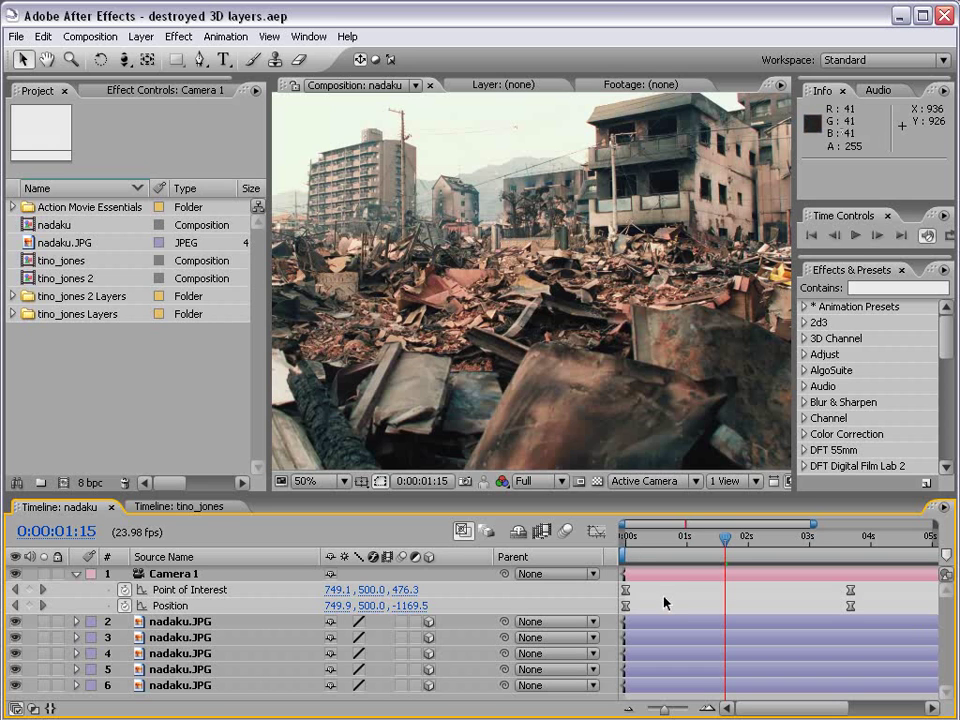
pyautogui.press('KP_0')
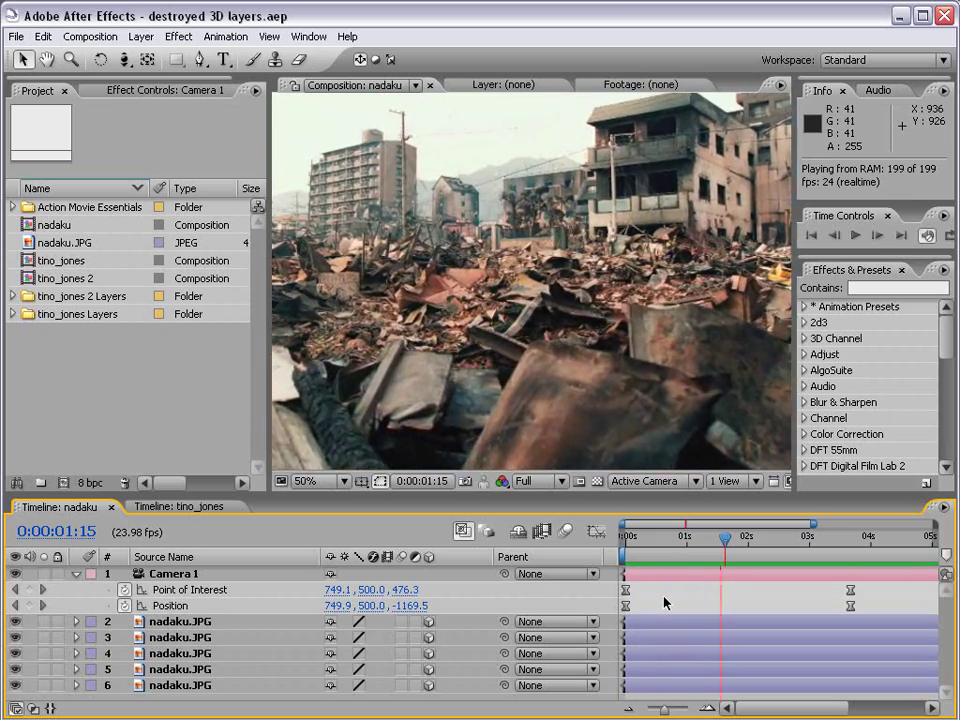
pyautogui.press(',')
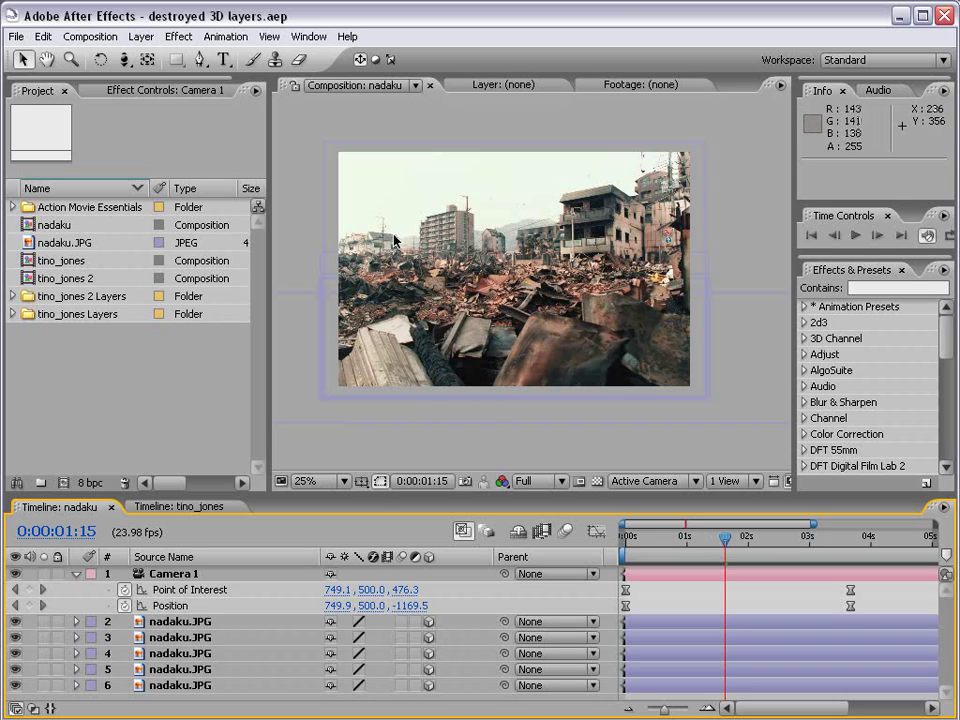
# Orbit Camera 1 to tilt the view of the ruins to position 500.1, 101.8, -1101.1.
pyautogui.press('c')
pyautogui.moveTo(123, 59); pyautogui.dragTo(170, 57)
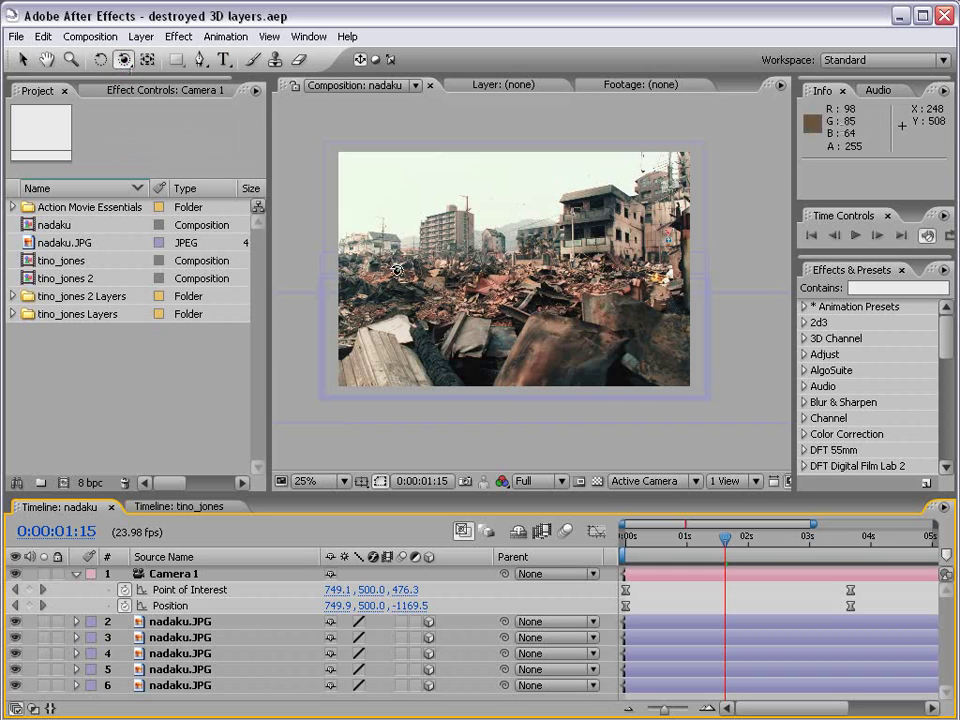
pyautogui.moveTo(286, 220); pyautogui.dragTo(352, 304)
# Show the tino_jones timeline at 0;00;02;03 and play a RAM preview.
pyautogui.click(176, 507)
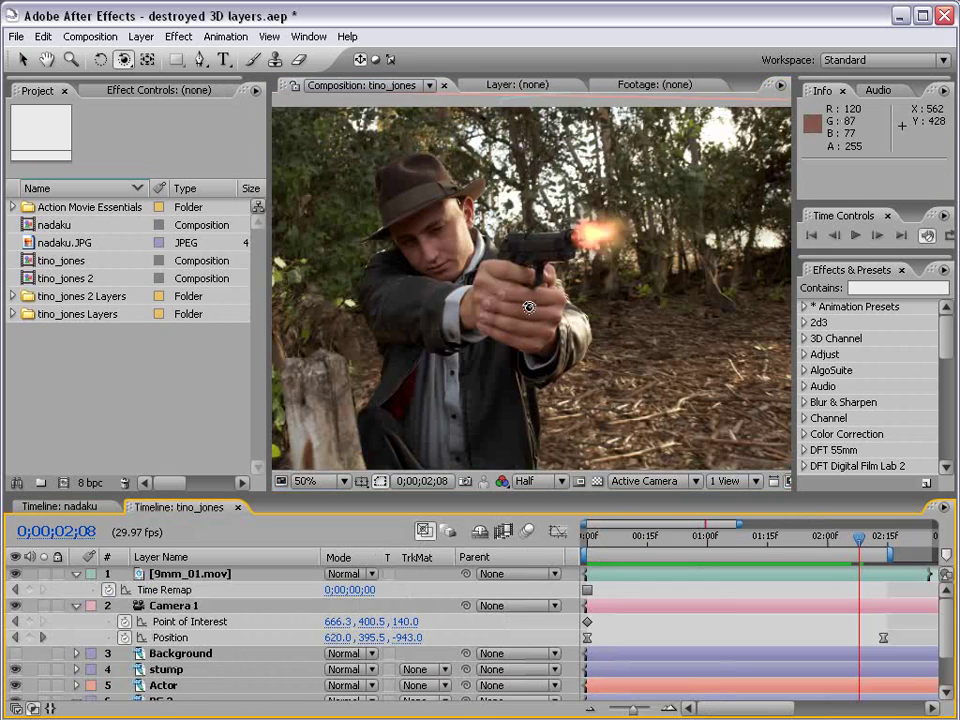
pyautogui.moveTo(836, 541); pyautogui.dragTo(840, 541)
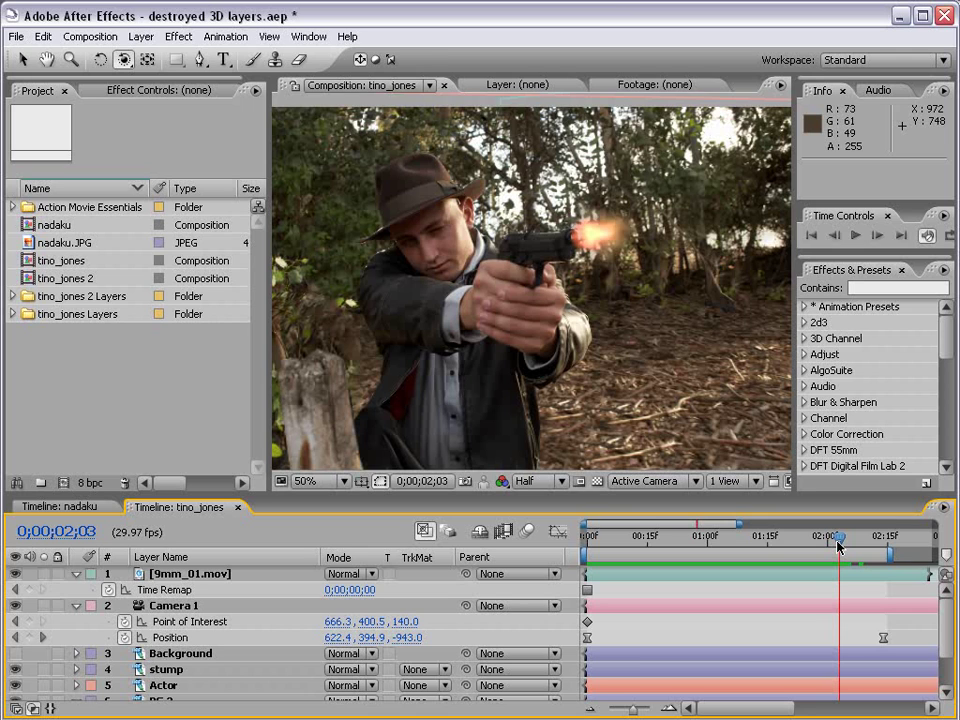
pyautogui.press('KP_0')
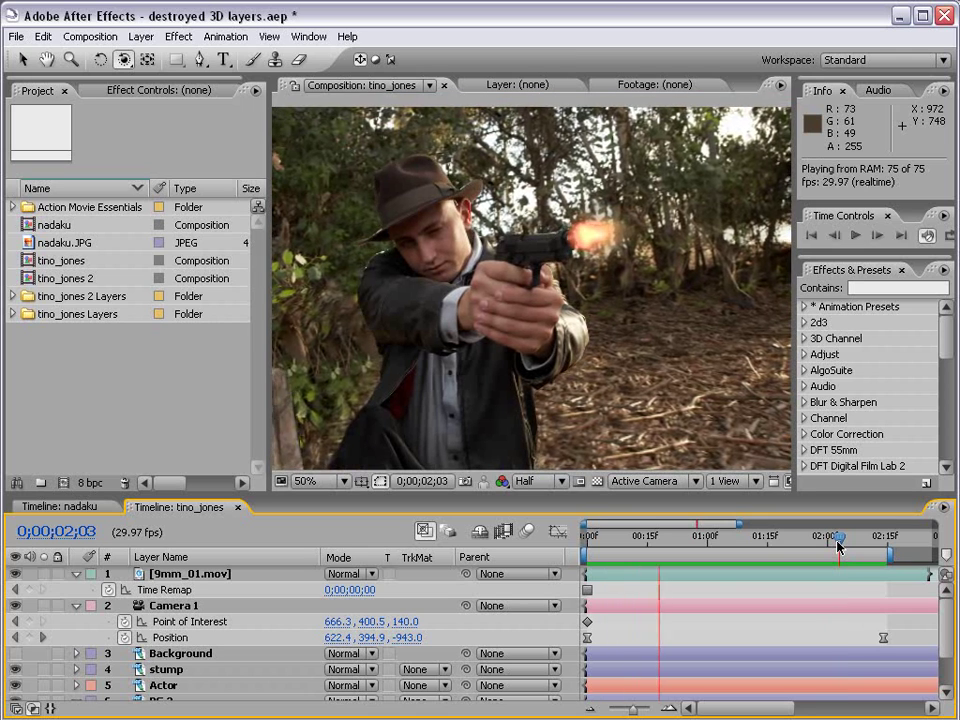
pyautogui.click(270, 353)
pyautogui.moveTo(270, 353); pyautogui.dragTo(205, 352)
pyautogui.press('KP_0')
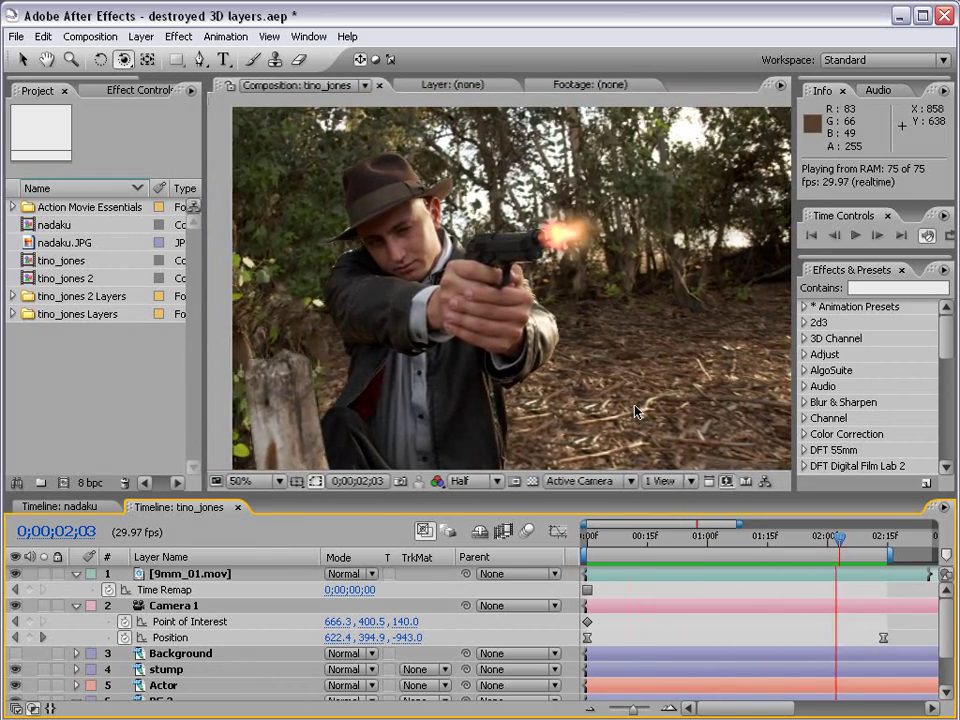
pyautogui.click(170, 497)
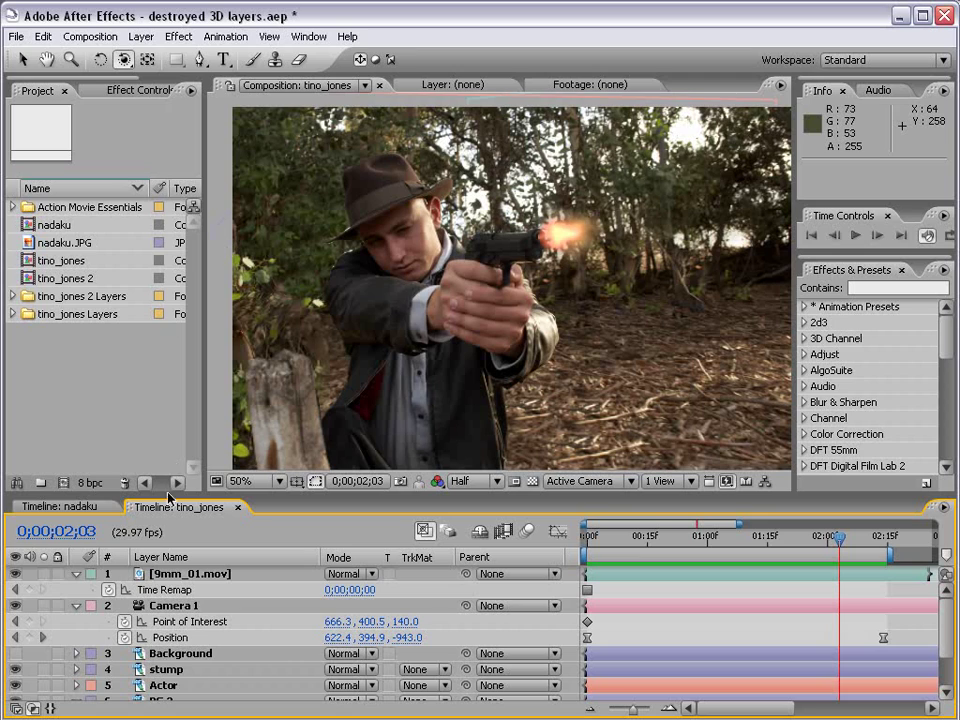
# Collapse 9mm_01.mov and Camera 1, show BG 2's 56-pixel mask feather, and toggle the Actor layer.
pyautogui.click(76, 574)
pyautogui.click(76, 590)
pyautogui.press('f')
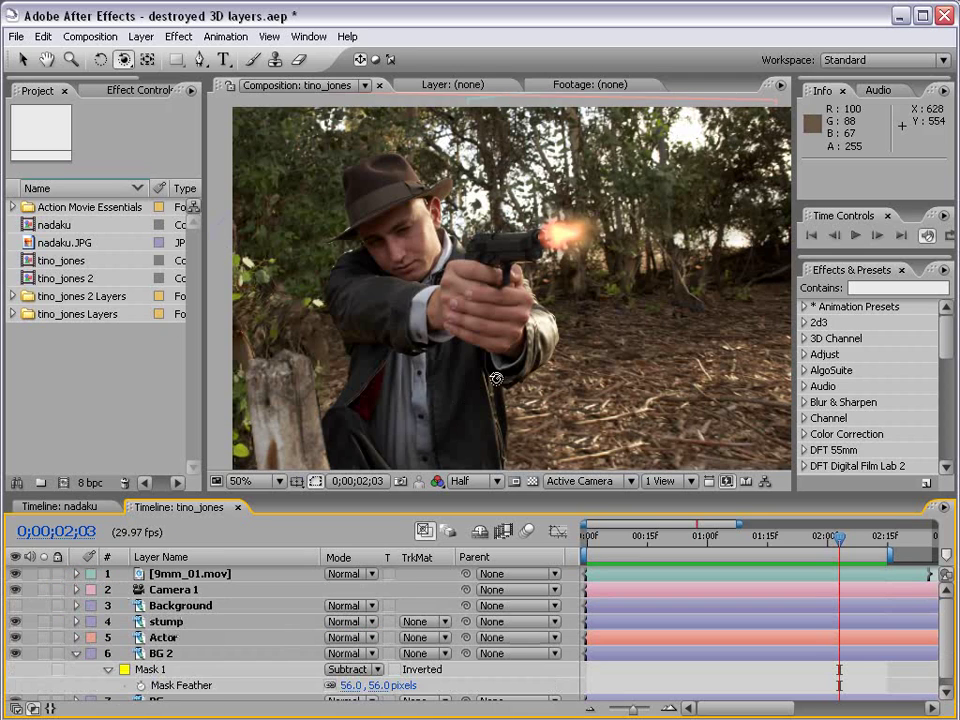
pyautogui.click(15, 638)
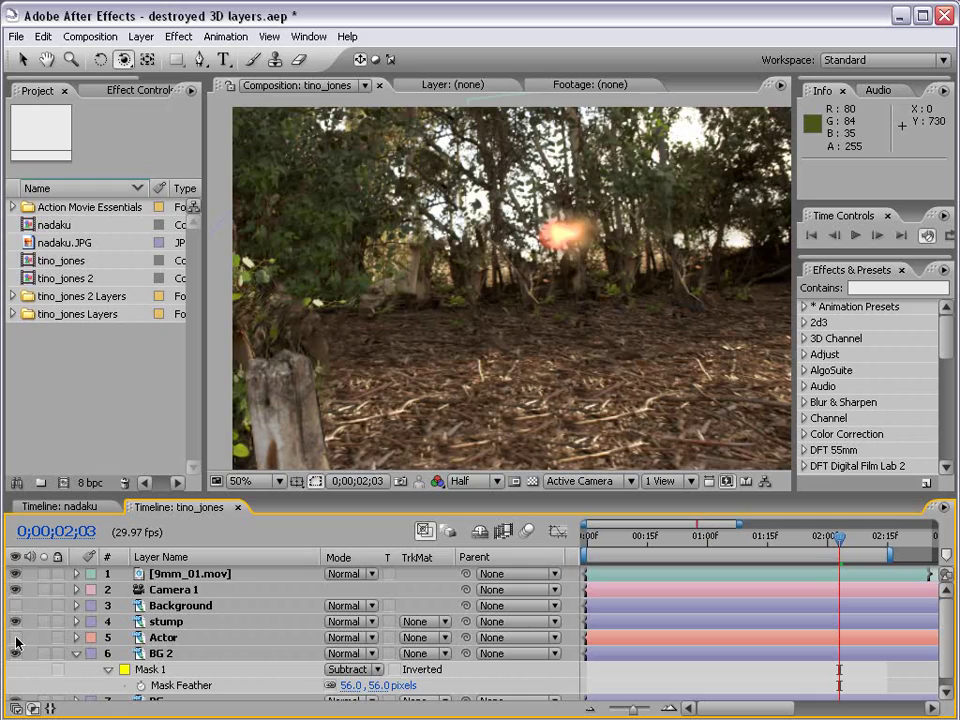
pyautogui.click(15, 638)
# Undo a trial camera orbit, return to the Selection tool, and scrub the time indicator back toward the start.
pyautogui.moveTo(323, 389); pyautogui.dragTo(329, 352)
pyautogui.hotkey('ctrl', 'z')
pyautogui.press('v')
pyautogui.moveTo(838, 545); pyautogui.dragTo(560, 570)
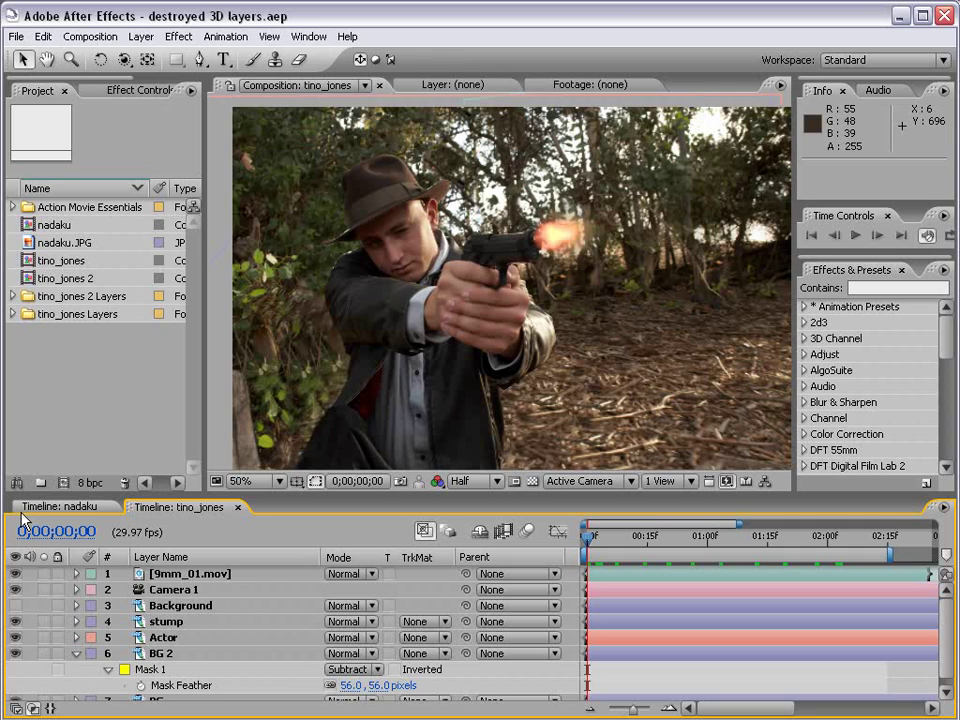
pyautogui.click(122, 343)
pyautogui.press('v')
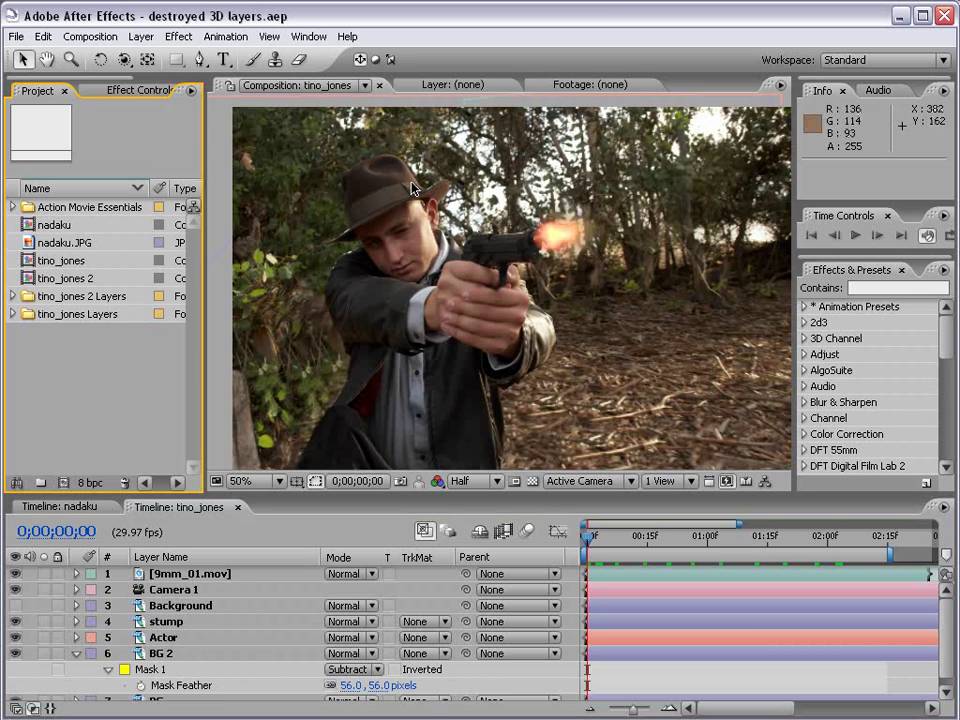
pyautogui.hotkey('alt', 'Tab')
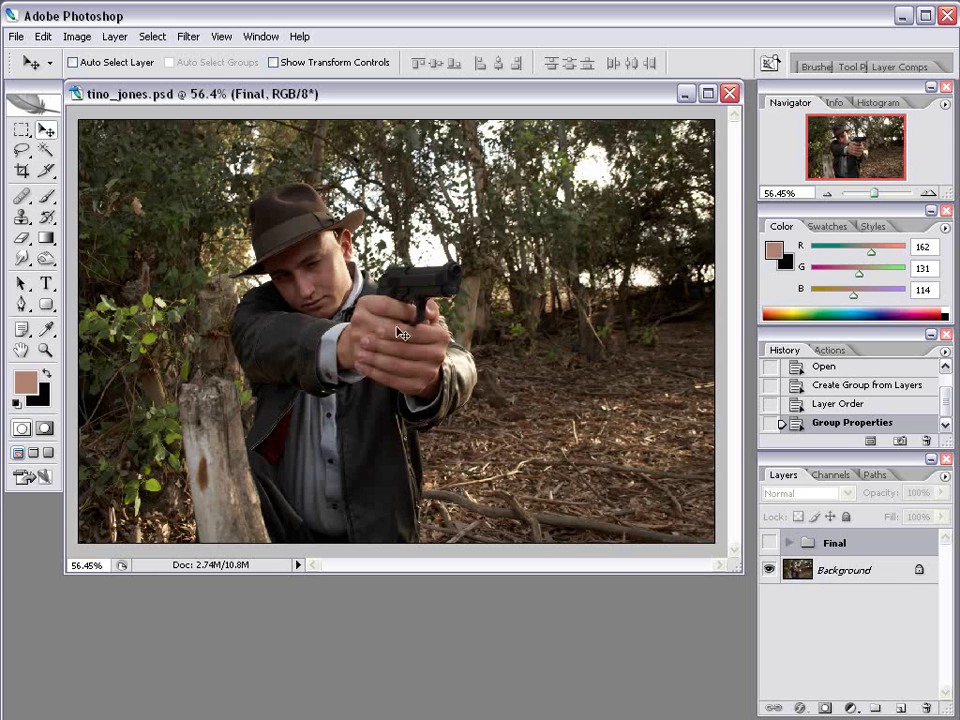
pyautogui.moveTo(735, 567); pyautogui.dragTo(743, 568)
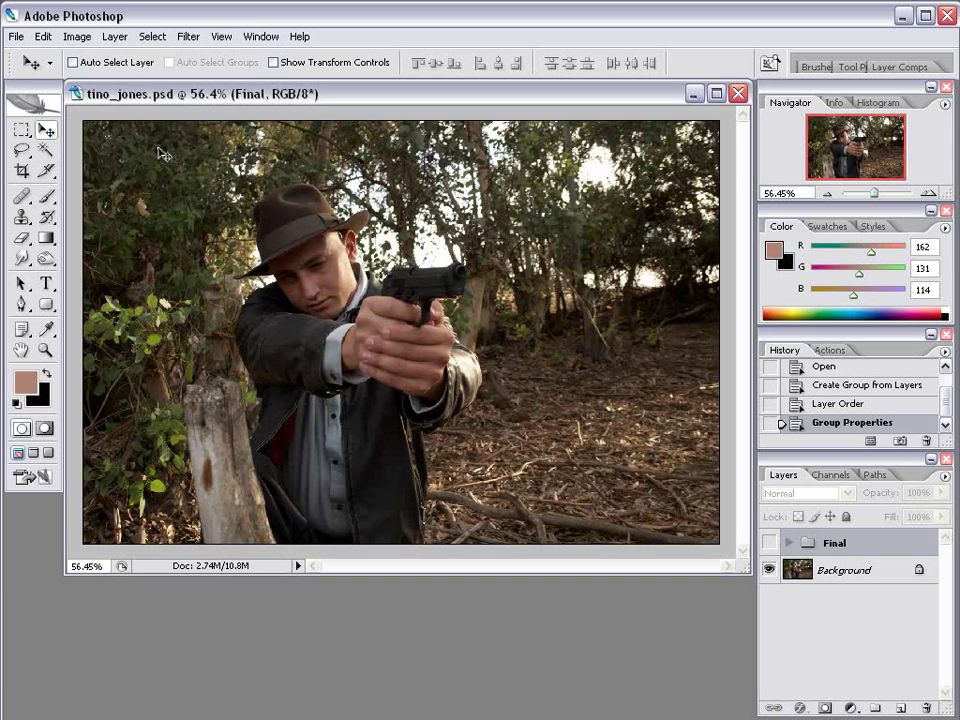
pyautogui.click(863, 572)
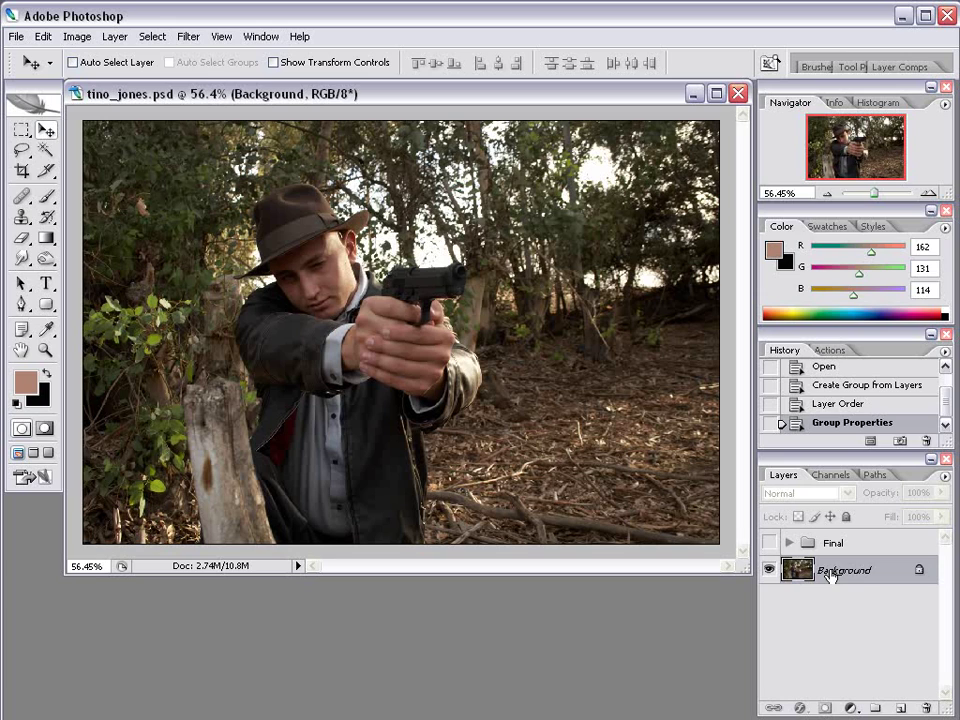
pyautogui.click(118, 37)
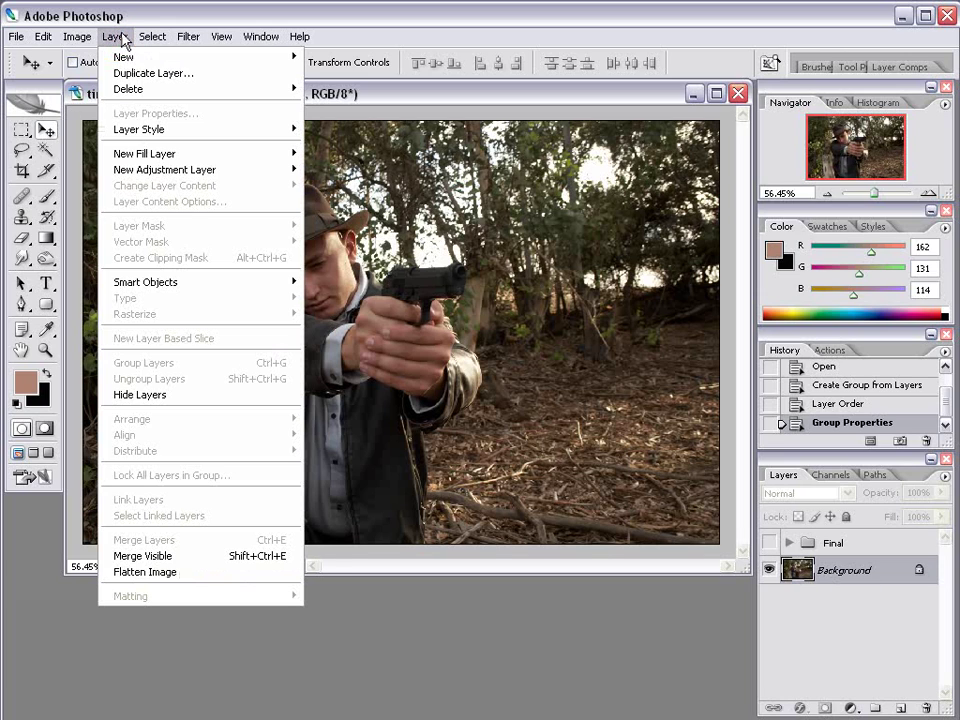
pyautogui.click(210, 75)
pyautogui.click(656, 458)
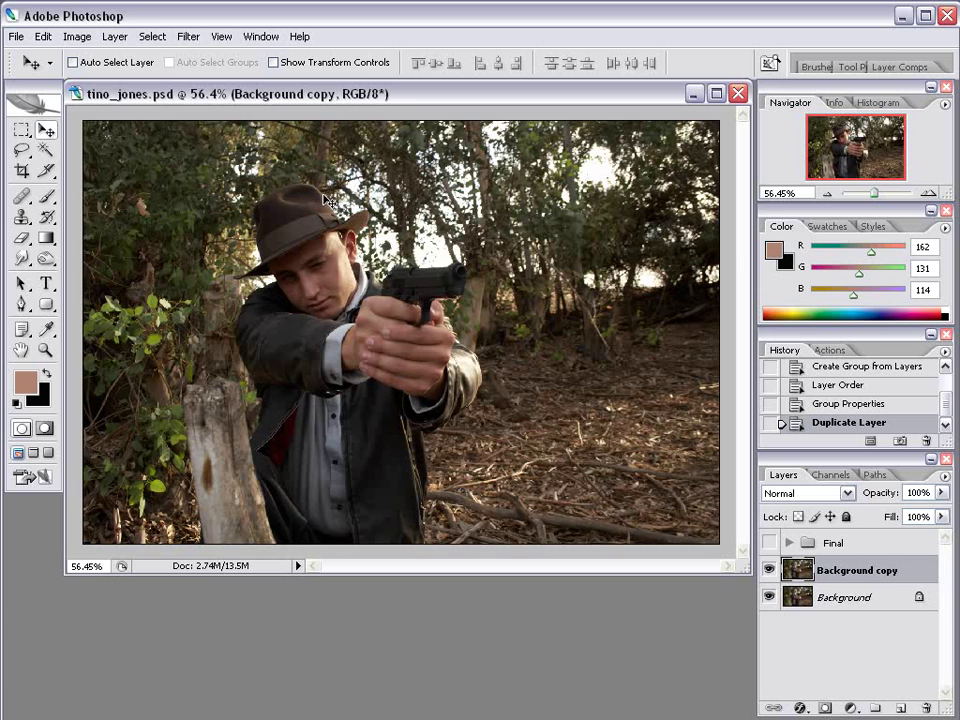
# Pick the Pen tool in Paths mode, zoom in, and place the first anchor on the arm's edge.
pyautogui.moveTo(745, 566); pyautogui.dragTo(750, 581)
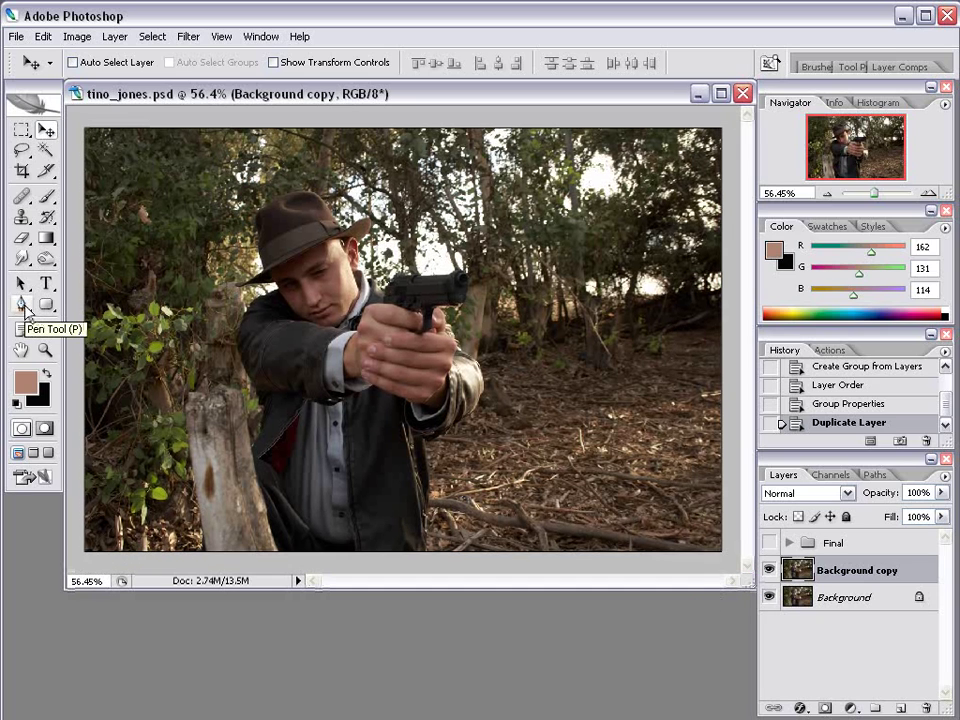
pyautogui.click(23, 306)
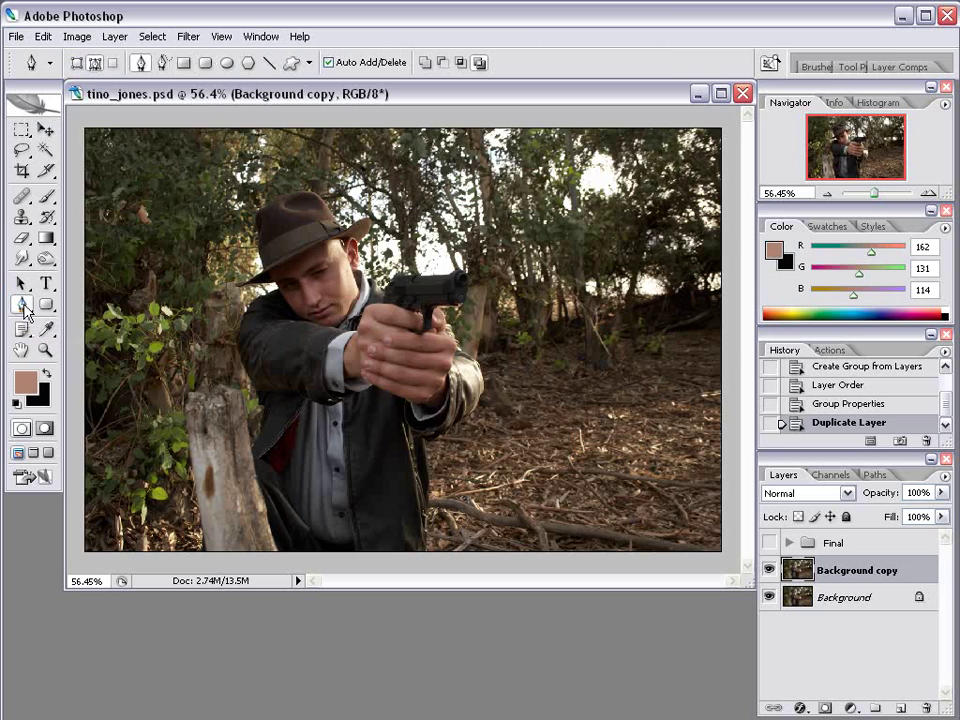
pyautogui.scroll(1, 380, 468)
pyautogui.scroll(2, 380, 468)
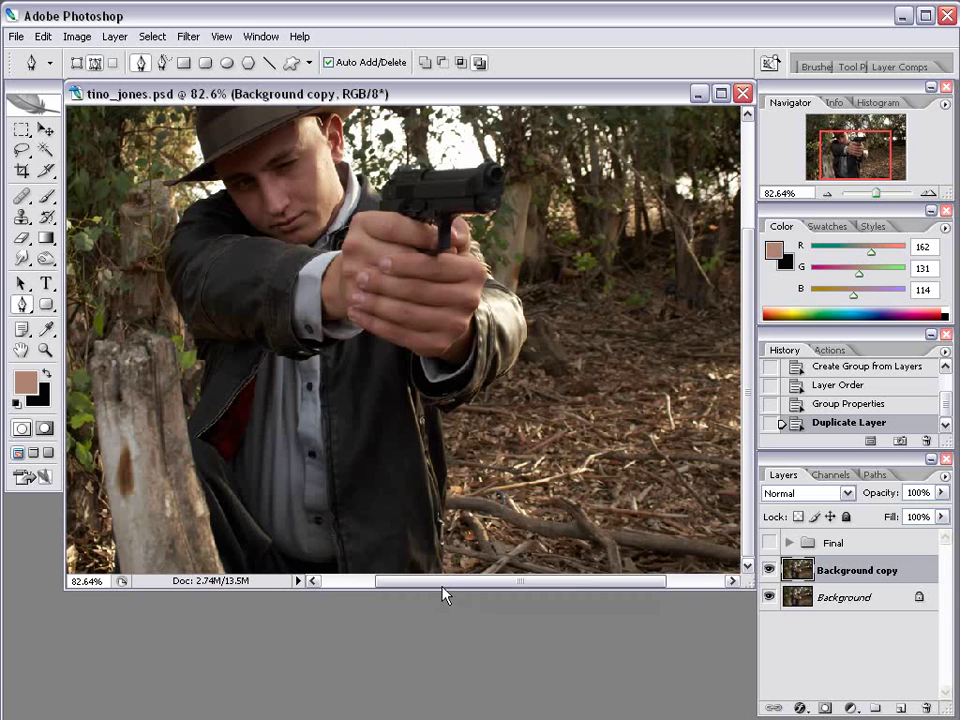
pyautogui.click(95, 63)
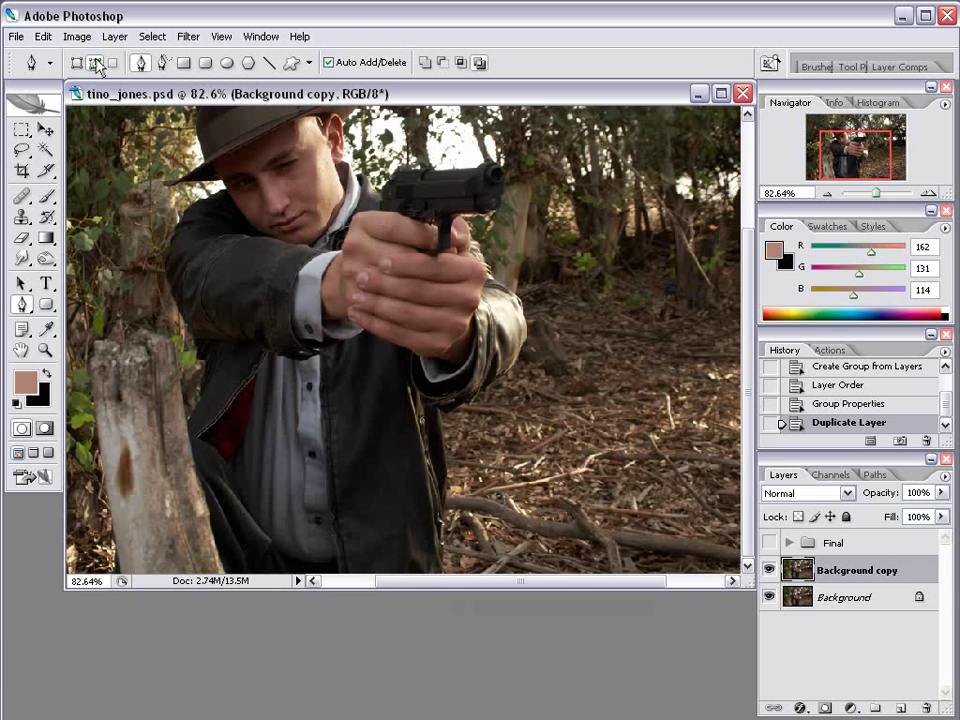
pyautogui.click(443, 571)
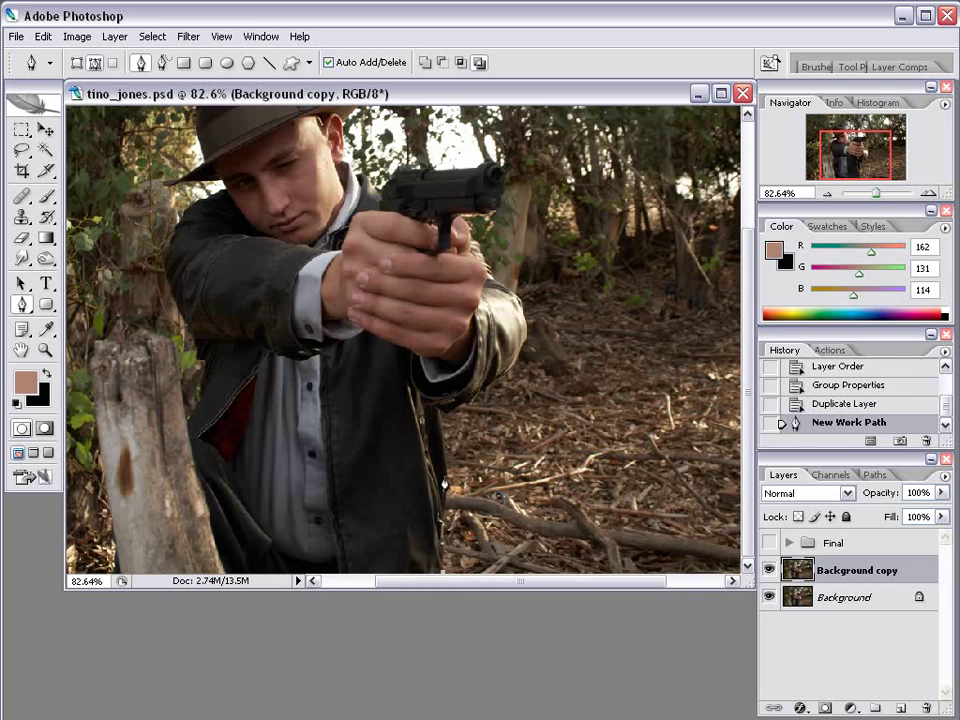
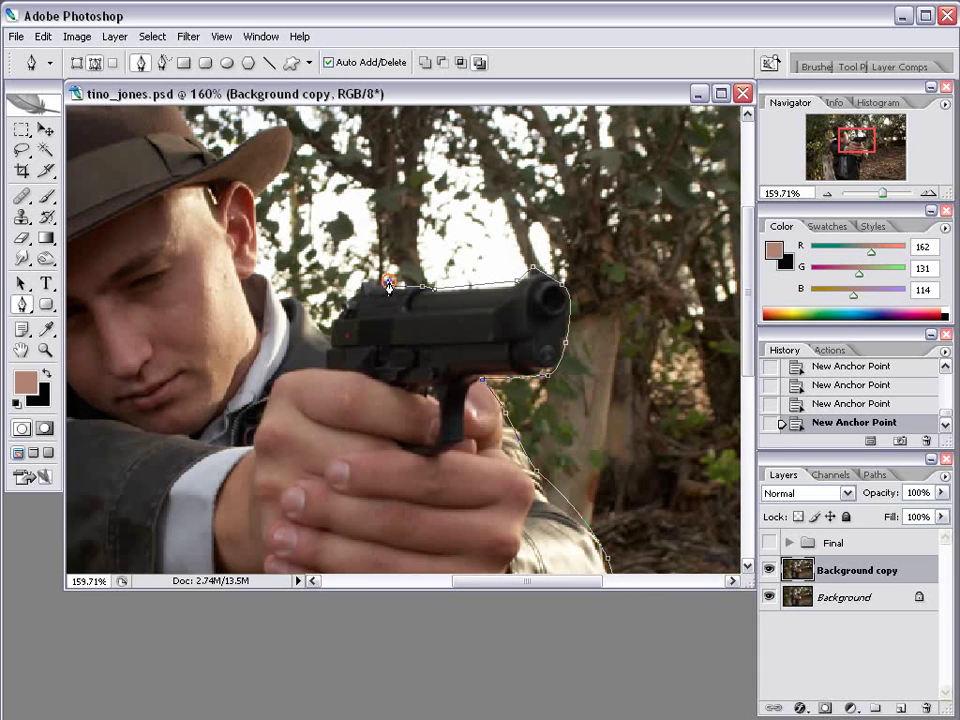
# Resume the open Pen outline and trace it around the hat's brim, crown and sides.
pyautogui.moveTo(367, 285); pyautogui.dragTo(334, 332)
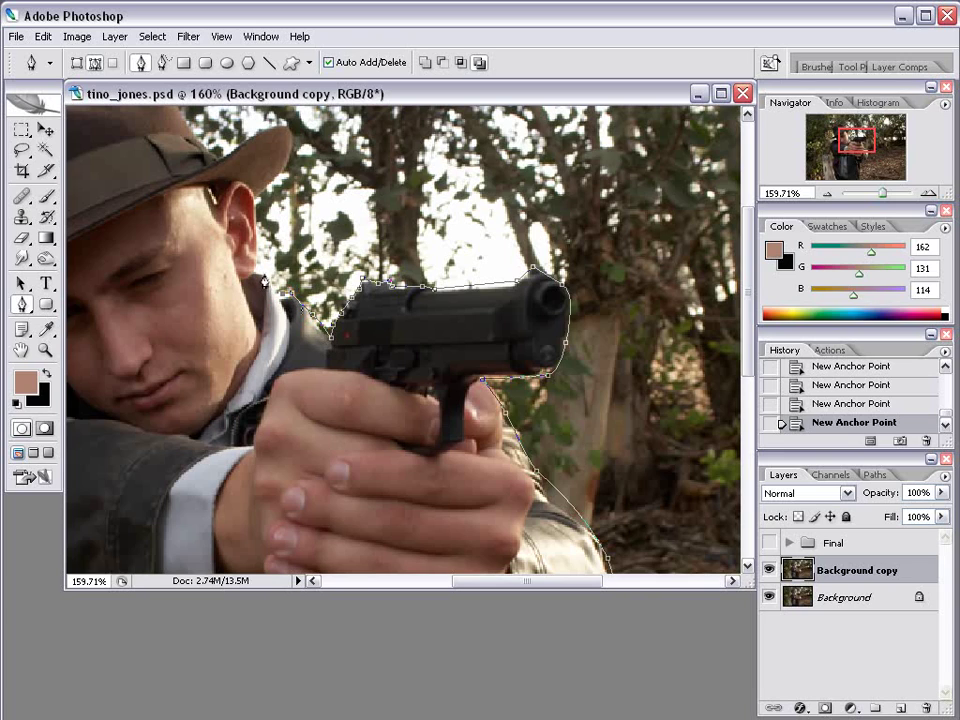
pyautogui.click(256, 205)
pyautogui.scroll(3, 280, 240)
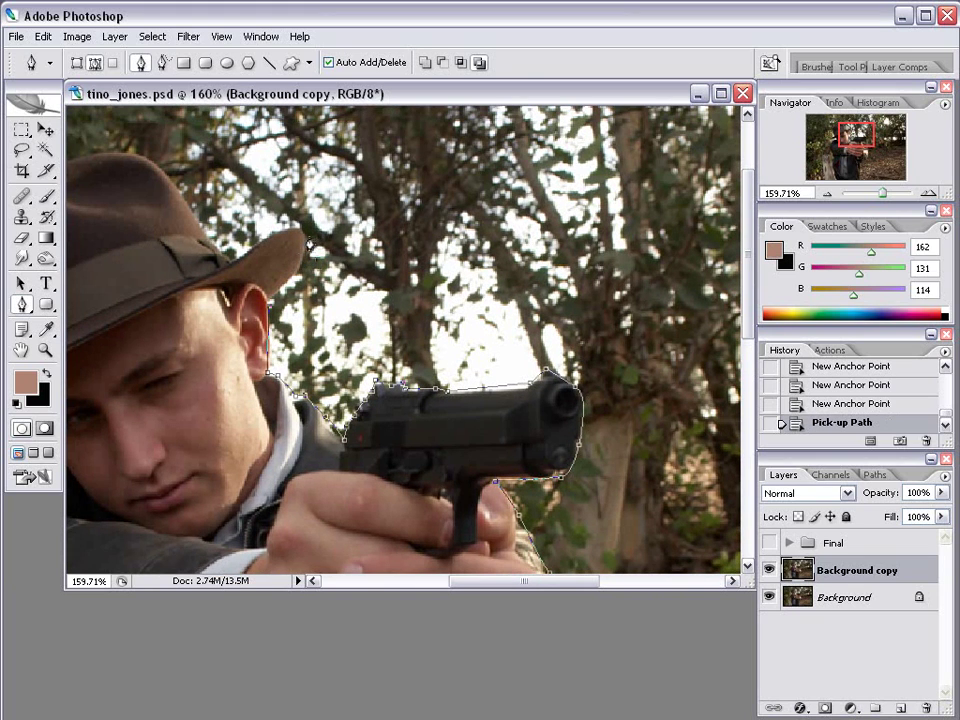
pyautogui.click(300, 215)
pyautogui.click(234, 265)
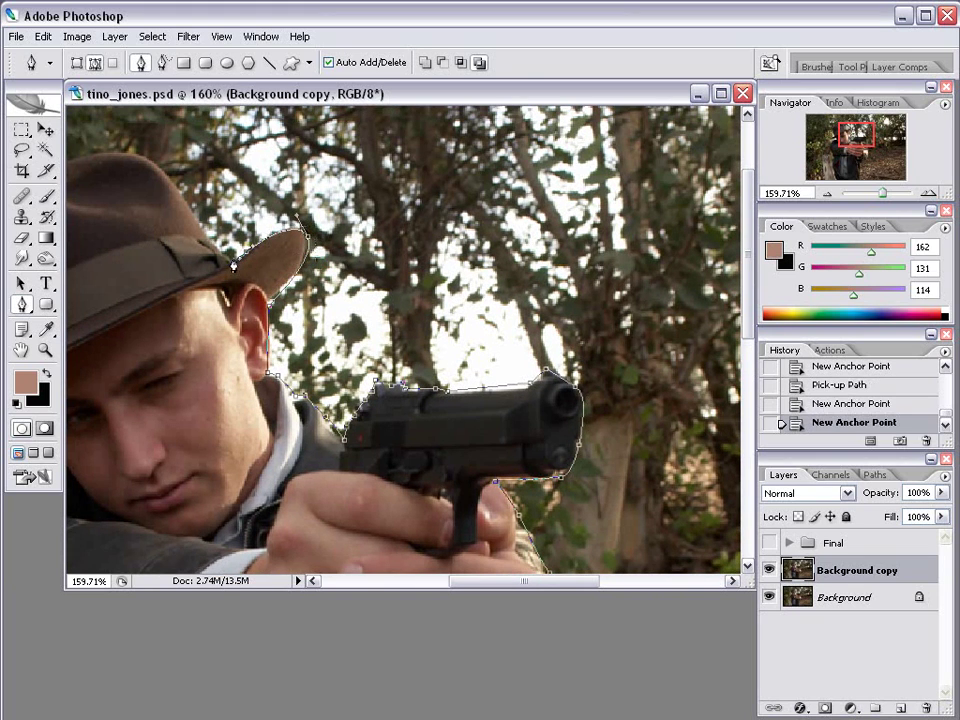
pyautogui.moveTo(234, 265); pyautogui.dragTo(476, 402)
pyautogui.click(314, 287)
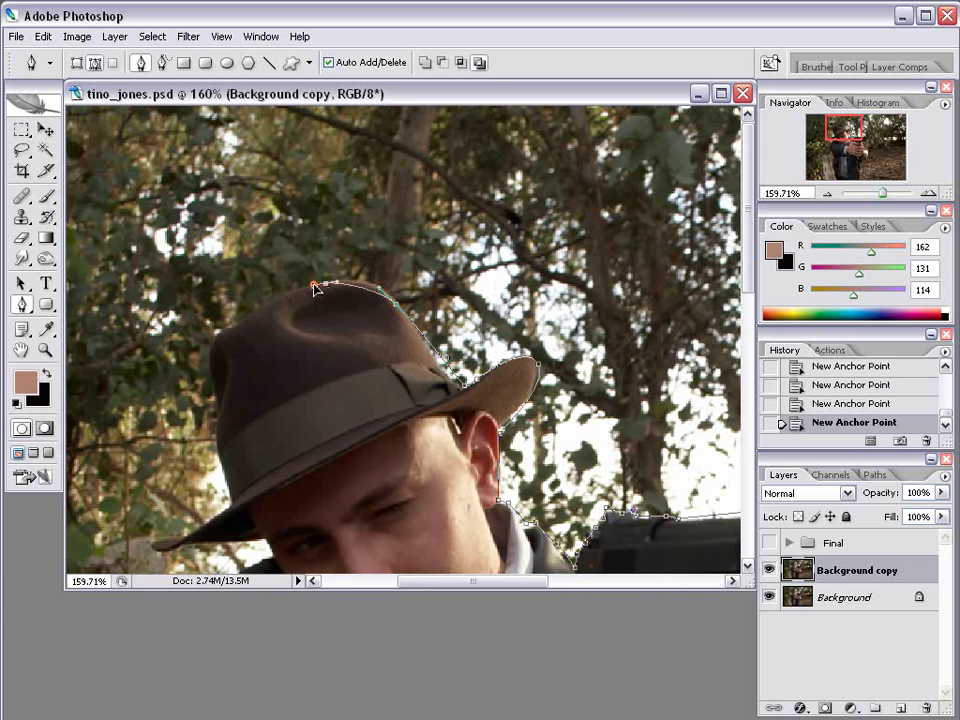
pyautogui.scroll(-3, 349, 332)
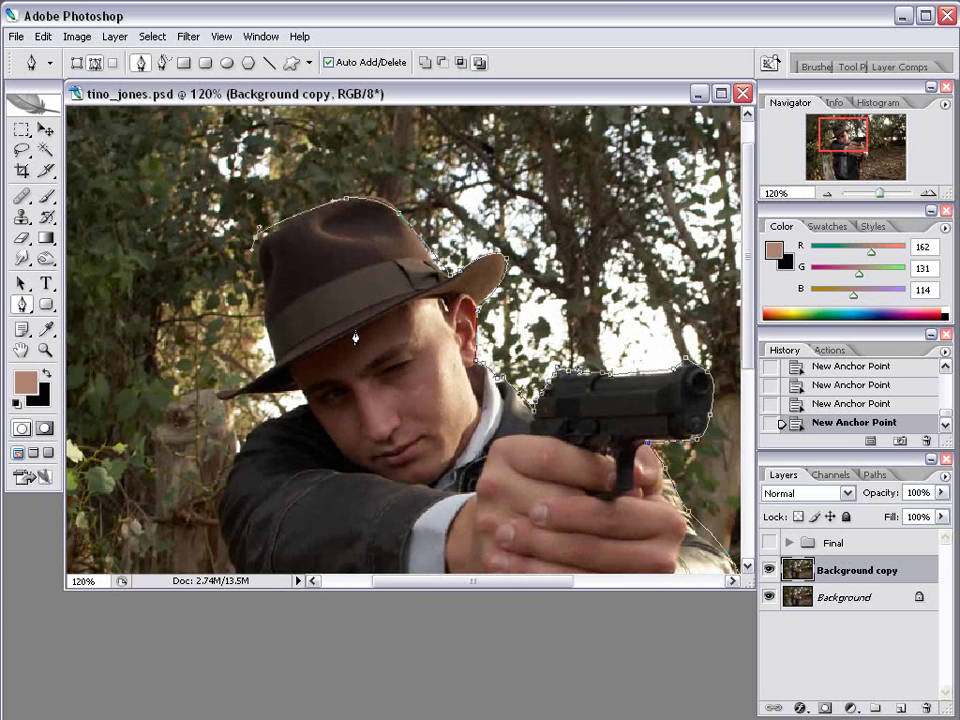
pyautogui.click(273, 357)
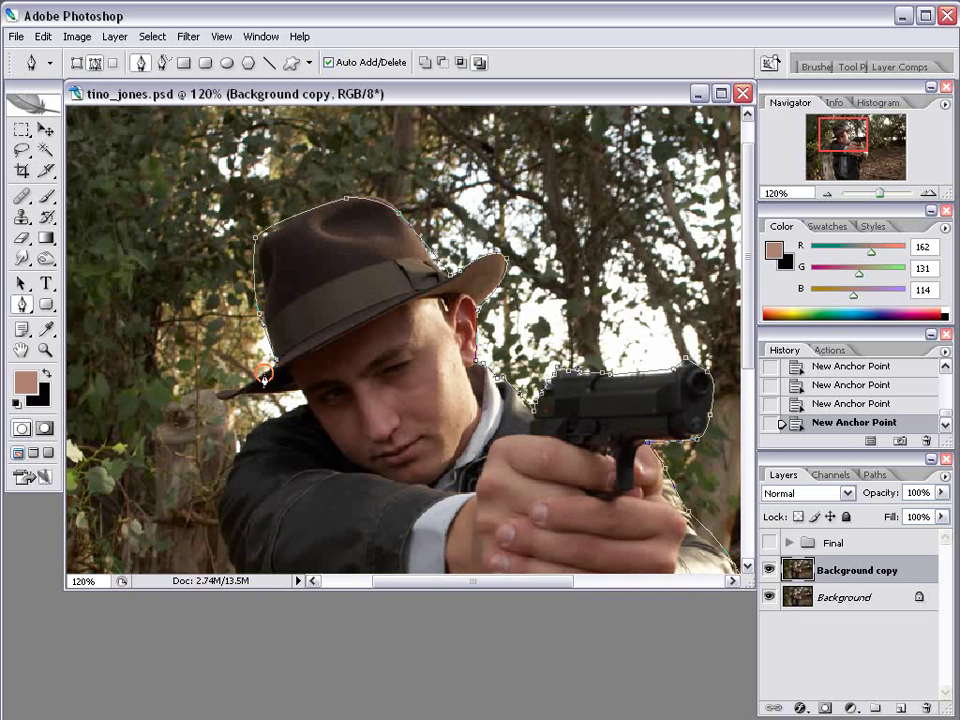
pyautogui.click(248, 381)
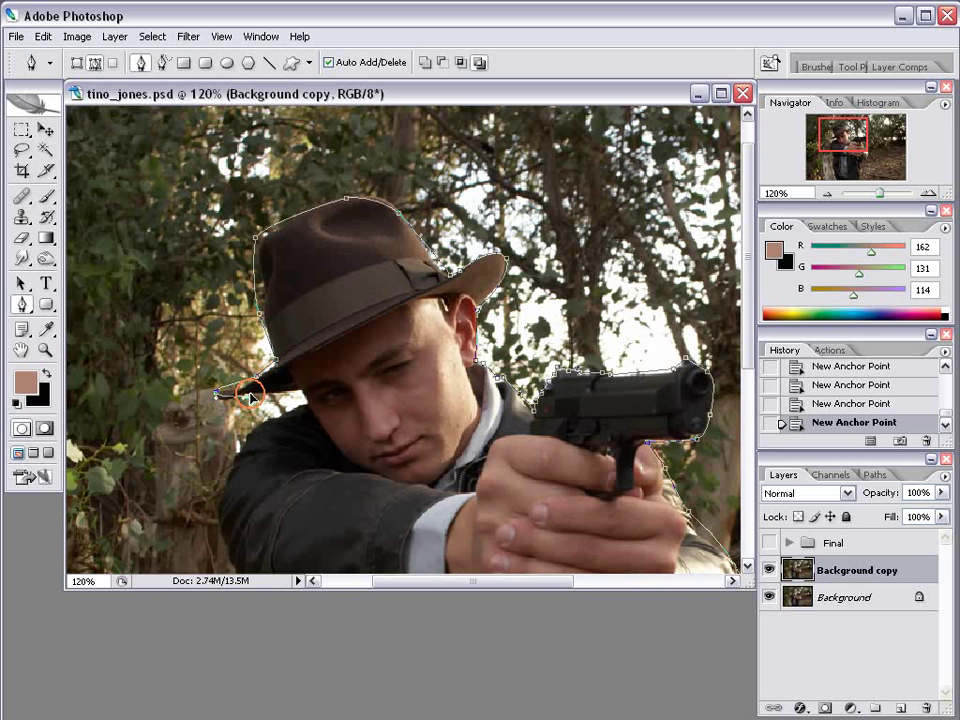
pyautogui.click(303, 394)
# Extend the outline down the coat edge and stump, along the bottom, and close it.
pyautogui.scroll(-2, 305, 400)
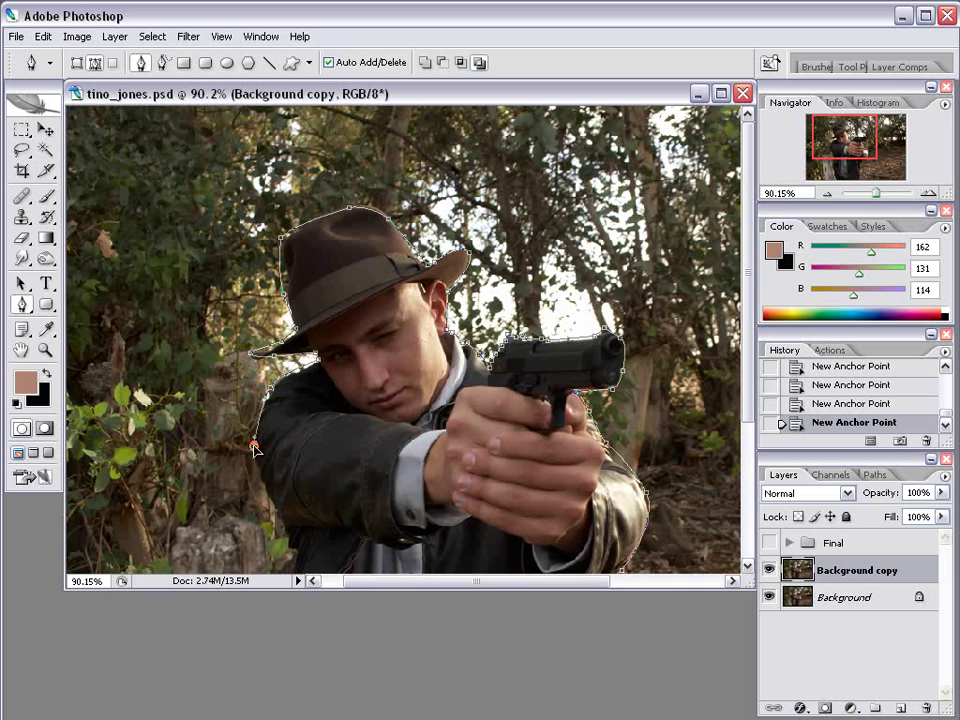
pyautogui.moveTo(260, 440); pyautogui.dragTo(225, 282)
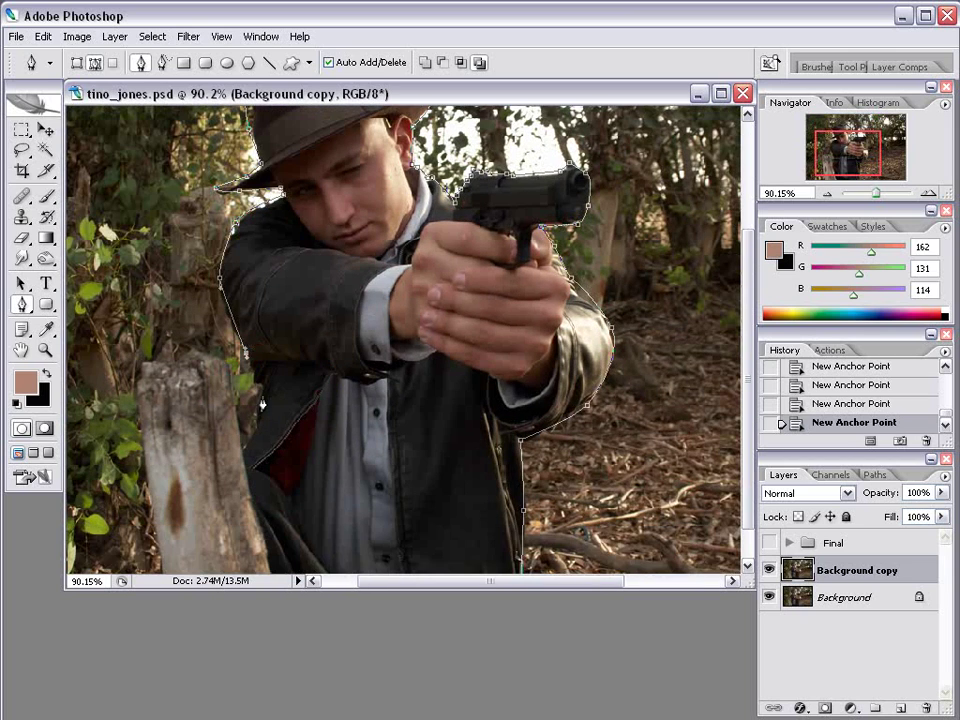
pyautogui.click(262, 392)
pyautogui.moveTo(279, 454); pyautogui.dragTo(429, 283)
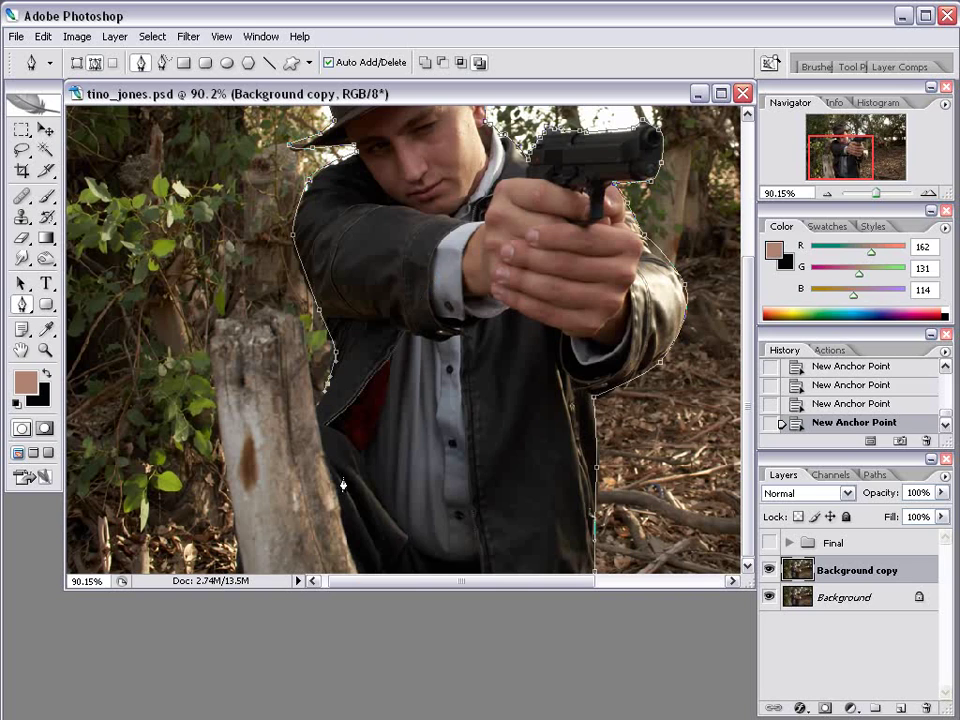
pyautogui.click(256, 437)
pyautogui.click(238, 567)
pyautogui.scroll(-4, 238, 575)
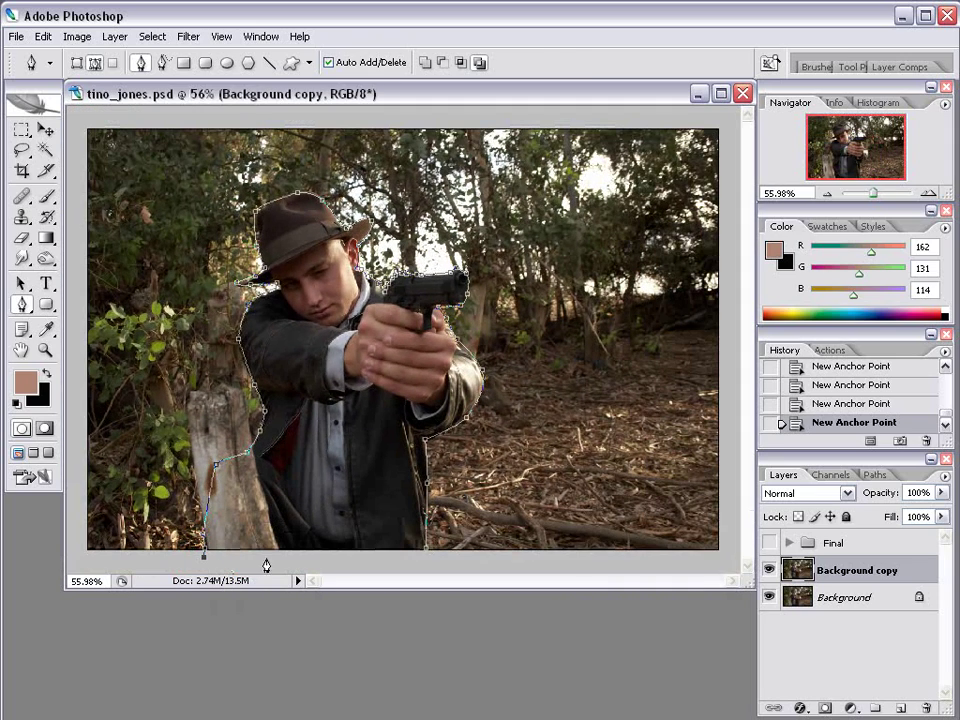
pyautogui.click(426, 557)
pyautogui.click(426, 555)
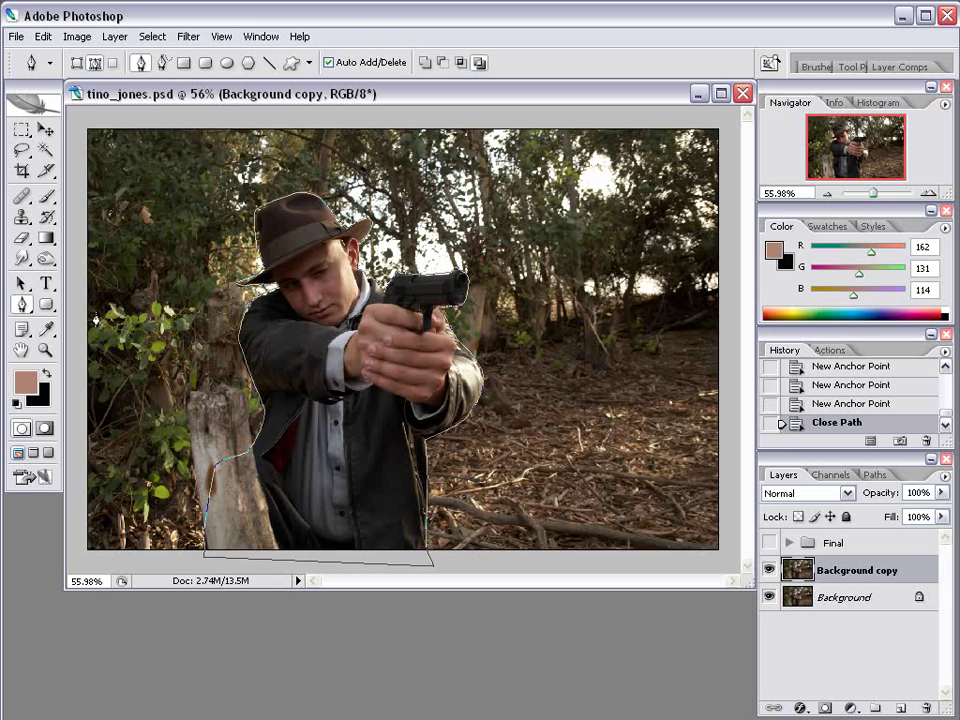
# Turn the traced path into a selection with 0 px feather.
pyautogui.click(20, 286)
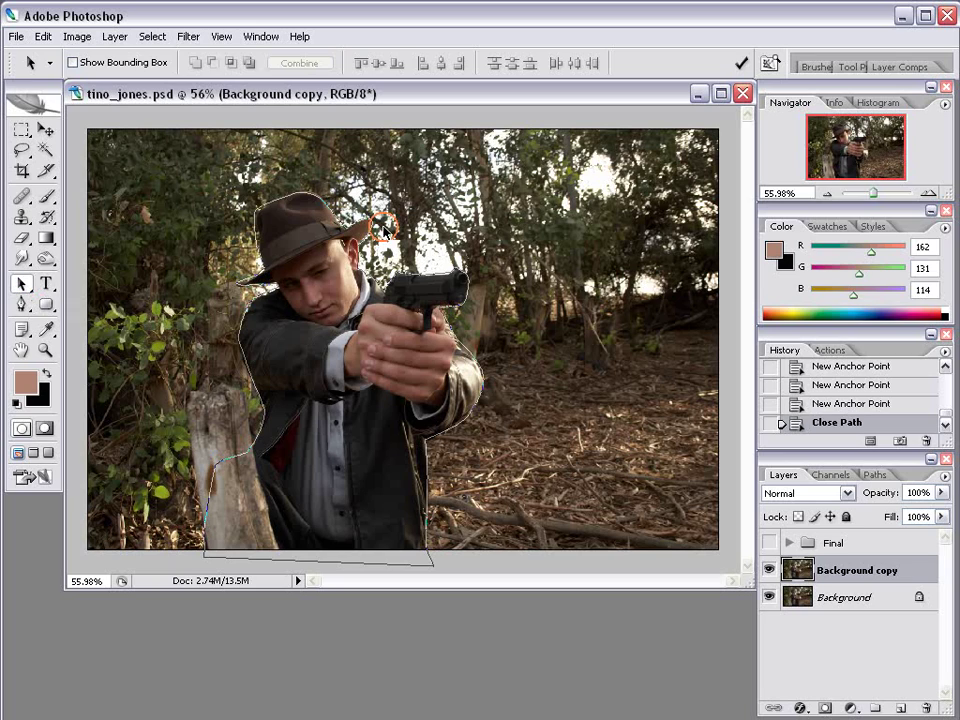
pyautogui.click(266, 196)
pyautogui.rightClick(363, 267)
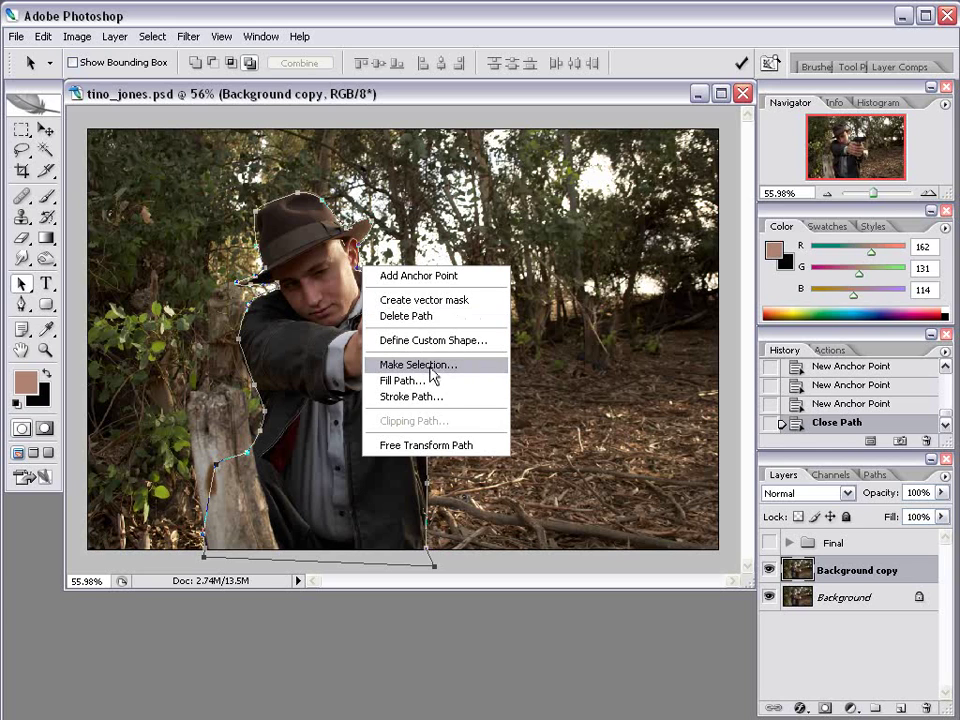
pyautogui.press('Escape')
pyautogui.press('i')
pyautogui.moveTo(436, 267); pyautogui.dragTo(356, 296)
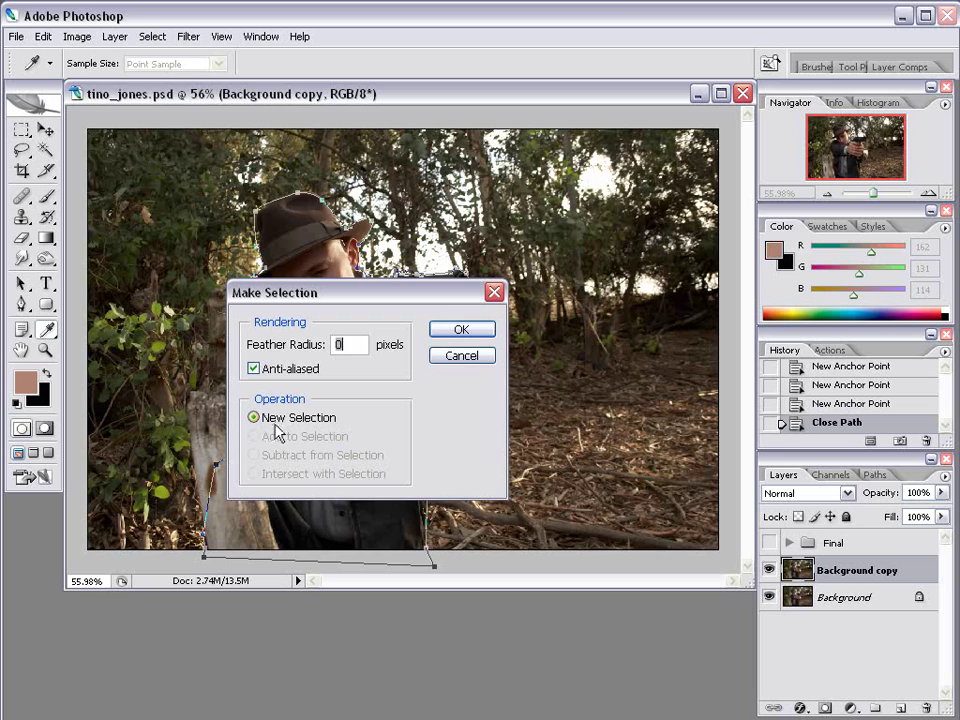
pyautogui.click(461, 331)
pyautogui.press('a')
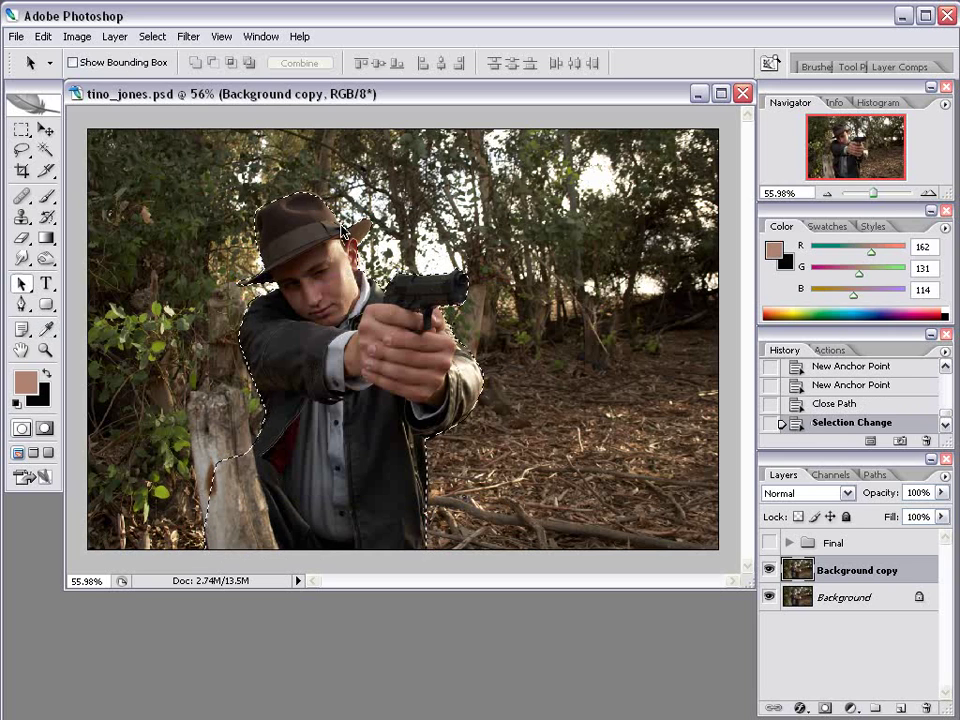
# Use Layer via Cut to move the selected man onto new Layer 4.
pyautogui.click(21, 131)
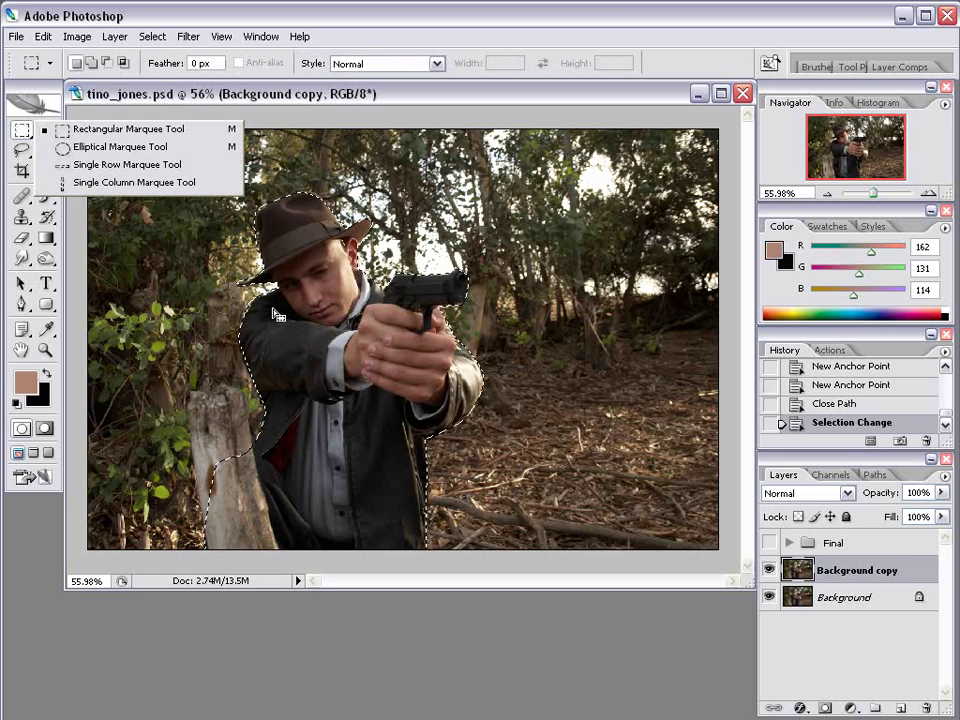
pyautogui.rightClick(315, 297)
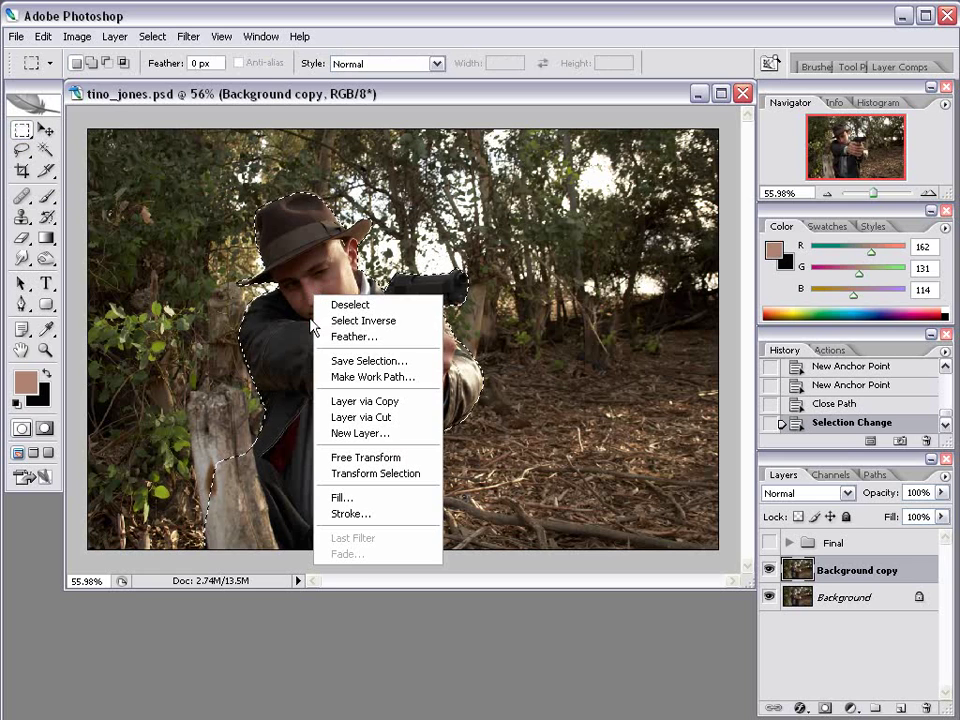
pyautogui.click(380, 418)
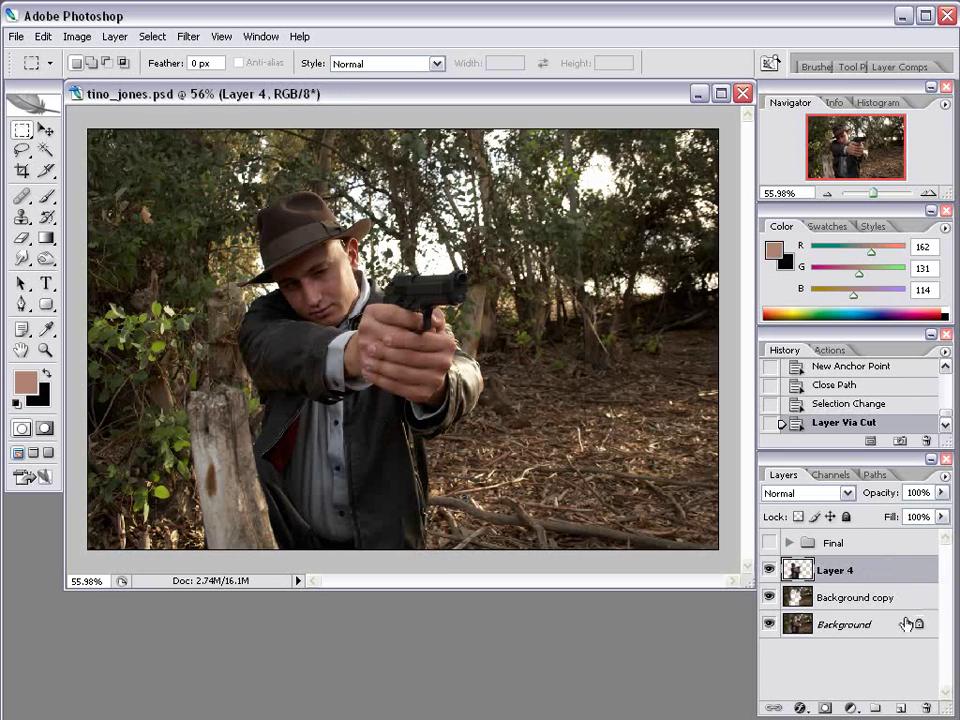
# Hide both Background layers and zoom in on the stump beside the coat.
pyautogui.click(769, 597)
pyautogui.click(769, 624)
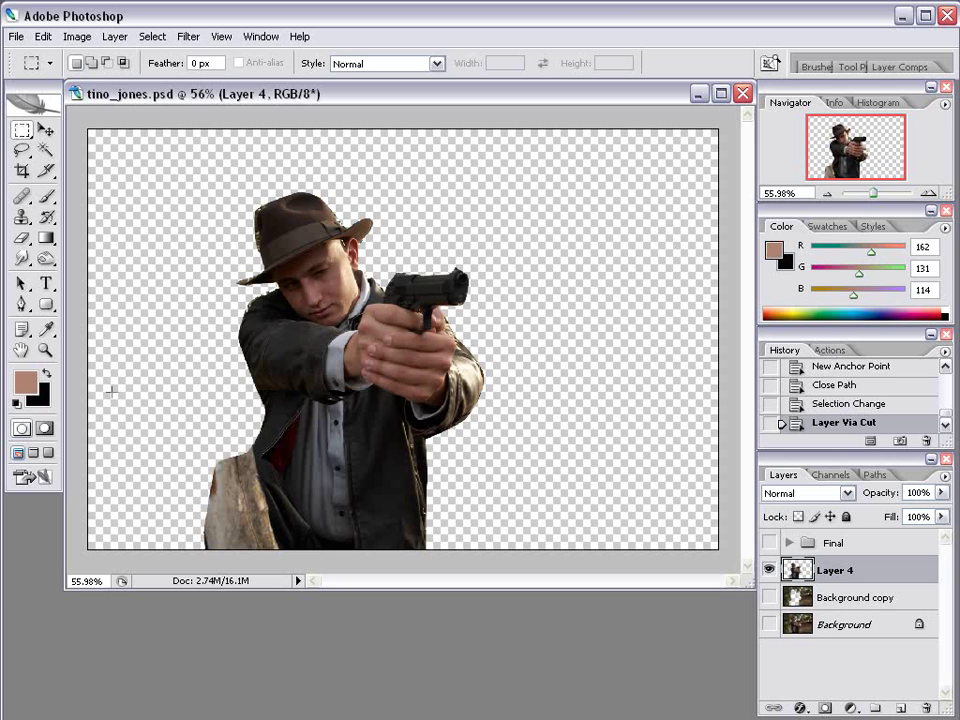
pyautogui.click(45, 350)
pyautogui.click(301, 481)
pyautogui.click(301, 481)
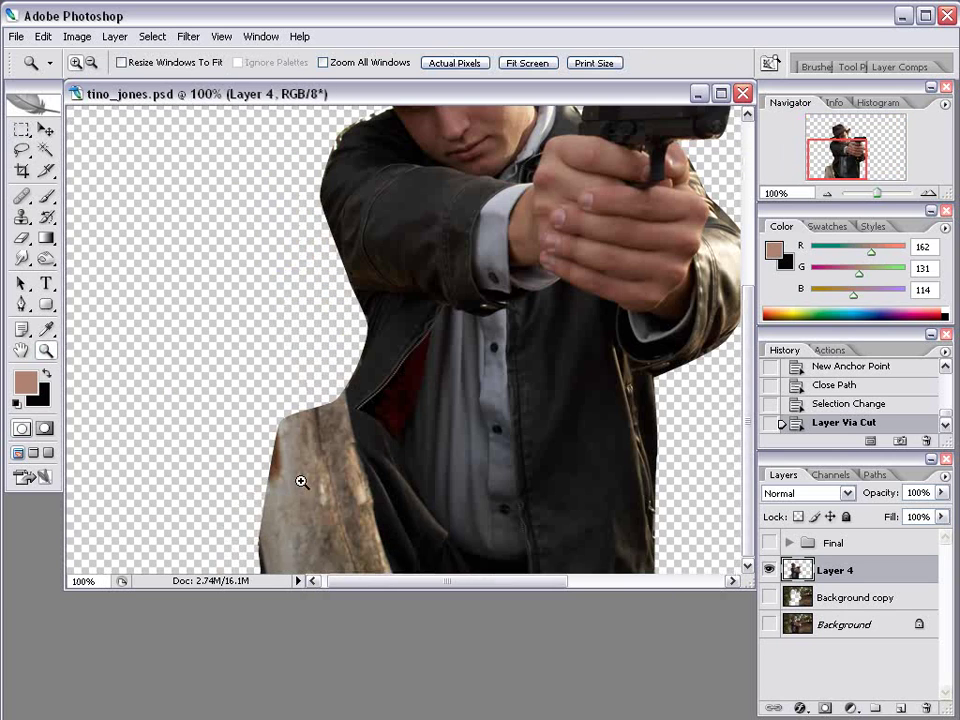
pyautogui.hscroll(3, 301, 481)
# With a 39 px Clone Stamp brush, cover the stump area with sampled jacket texture.
pyautogui.click(23, 222)
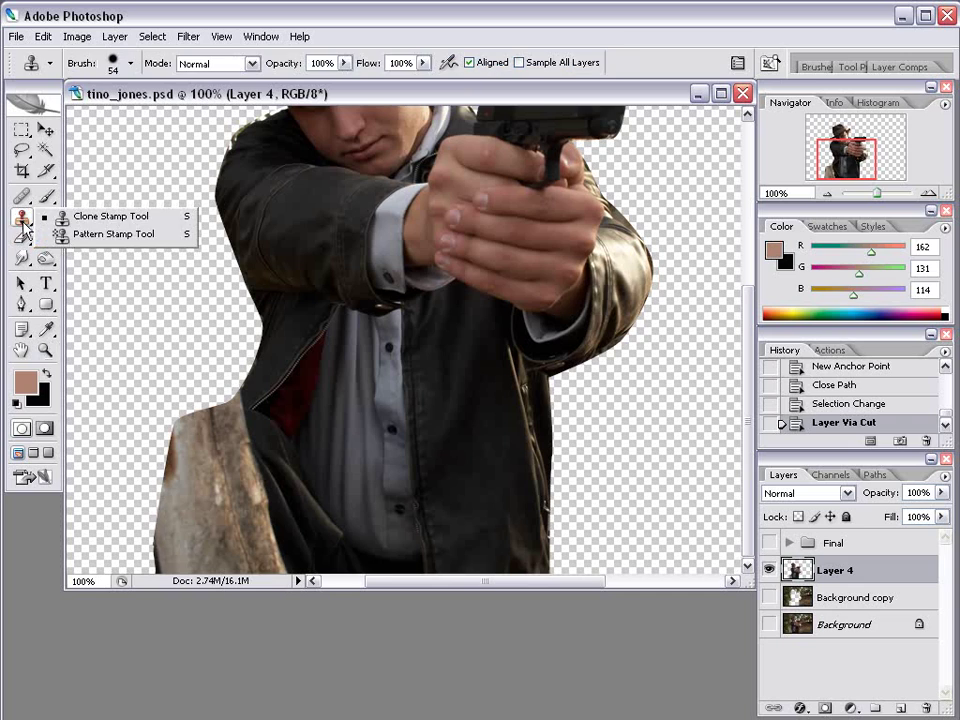
pyautogui.click(110, 216)
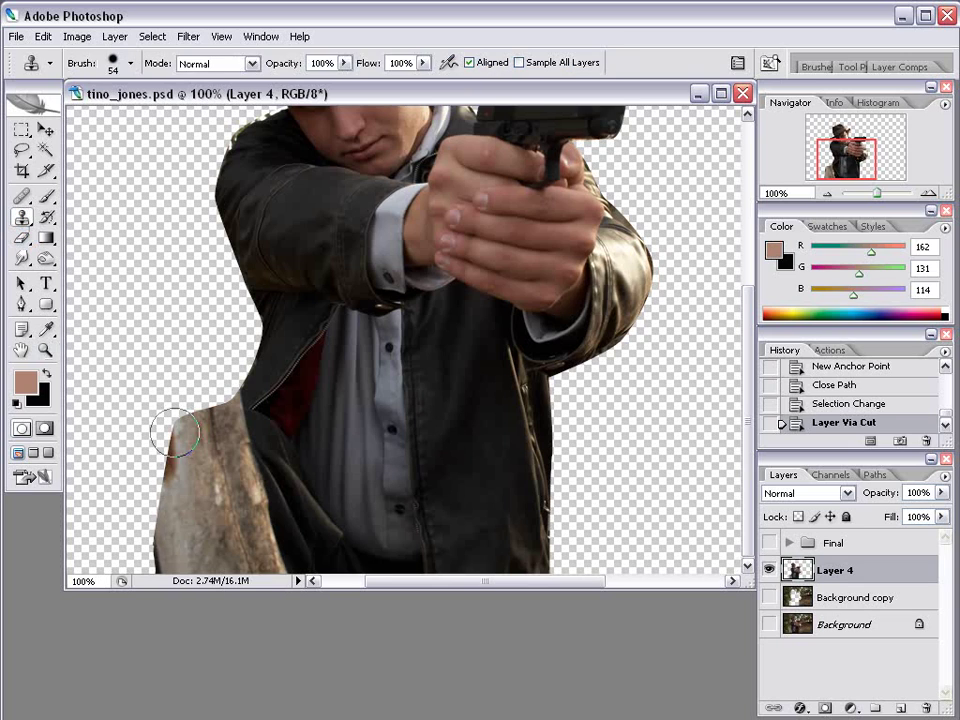
pyautogui.rightClick(452, 433)
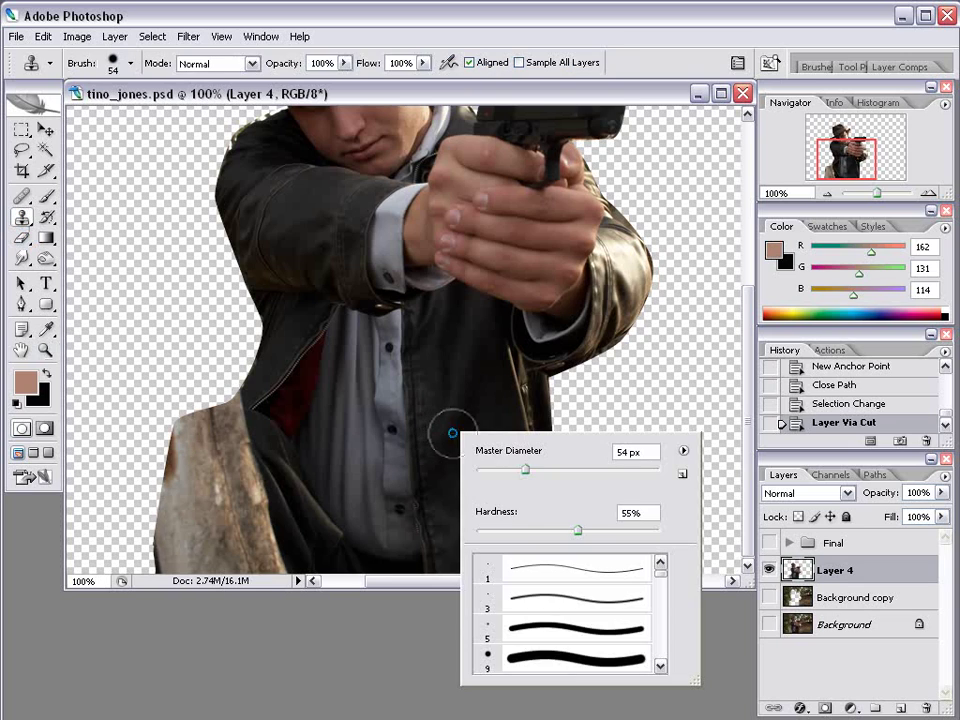
pyautogui.moveTo(525, 469); pyautogui.dragTo(513, 470)
pyautogui.press('Return')
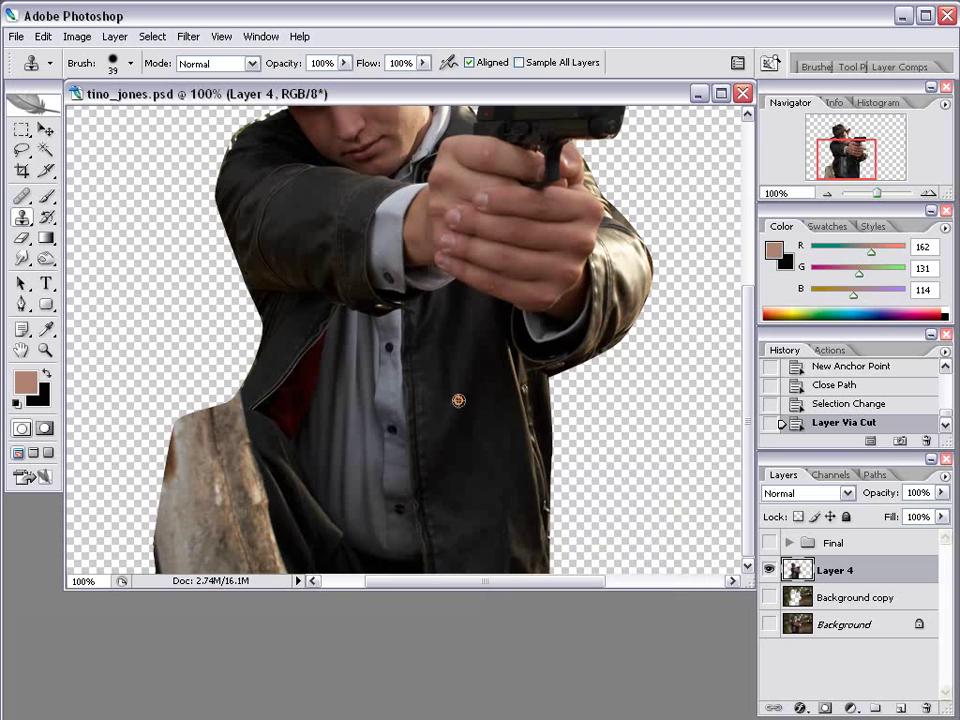
pyautogui.click(231, 437)
pyautogui.click(195, 438)
pyautogui.click(228, 478)
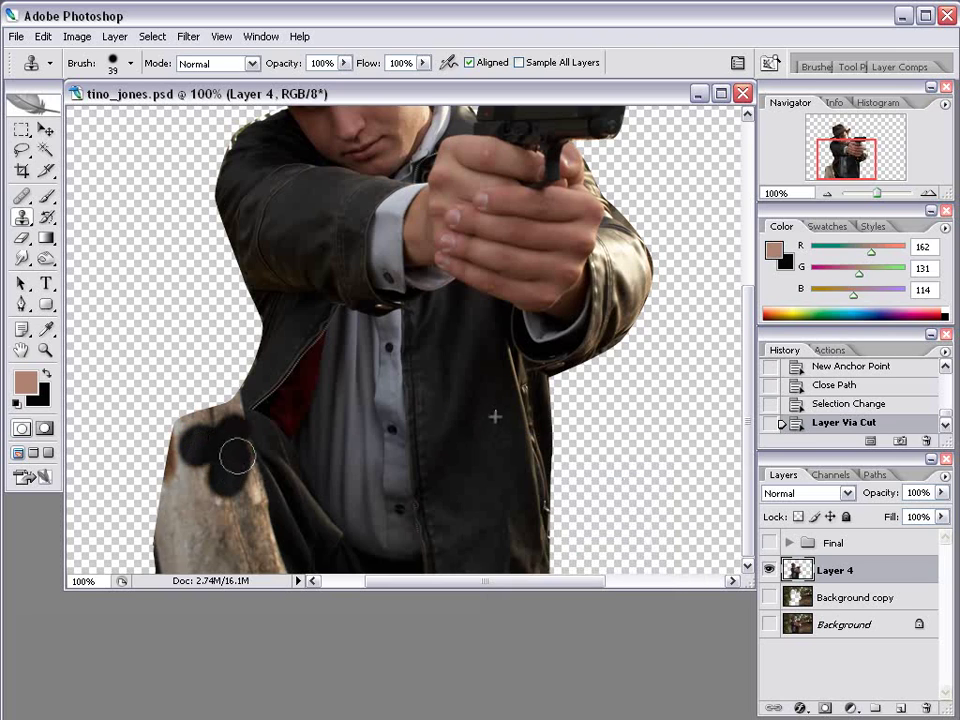
pyautogui.moveTo(237, 457)
pyautogui.mouseDown()
pyautogui.moveTo(272, 560)
pyautogui.moveTo(208, 486)
pyautogui.moveTo(193, 535)
pyautogui.moveTo(208, 561)
pyautogui.moveTo(245, 565)
pyautogui.mouseUp()
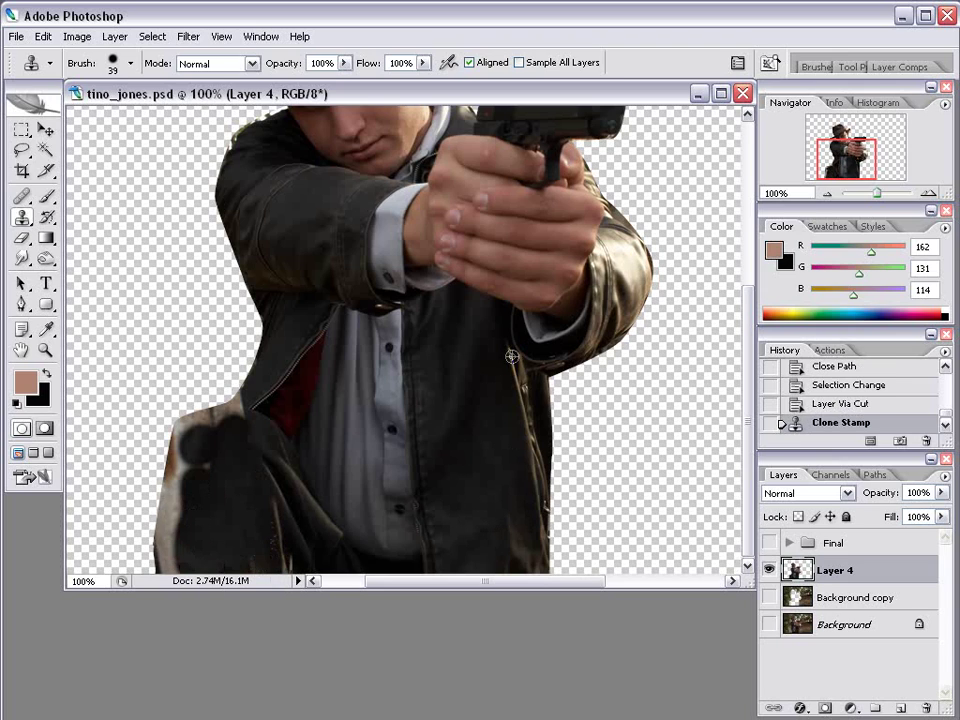
pyautogui.keyDown('alt'); pyautogui.click(449, 438); pyautogui.keyUp('alt')
pyautogui.moveTo(186, 459)
pyautogui.mouseDown()
pyautogui.moveTo(189, 531)
pyautogui.moveTo(178, 572)
pyautogui.moveTo(184, 441)
pyautogui.moveTo(235, 405)
pyautogui.mouseUp()
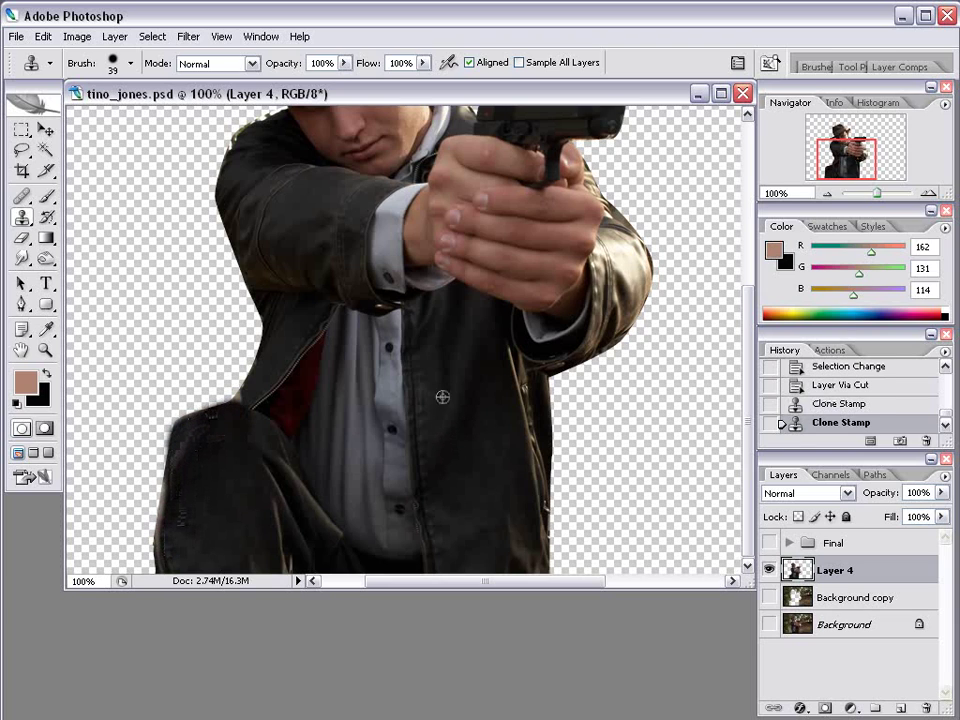
# Switch to a 23 px brush, clone down the jacket's ragged left edge, then fit the image.
pyautogui.rightClick(484, 418)
pyautogui.moveTo(497, 442); pyautogui.dragTo(514, 455)
pyautogui.press('Return')
pyautogui.click(242, 405)
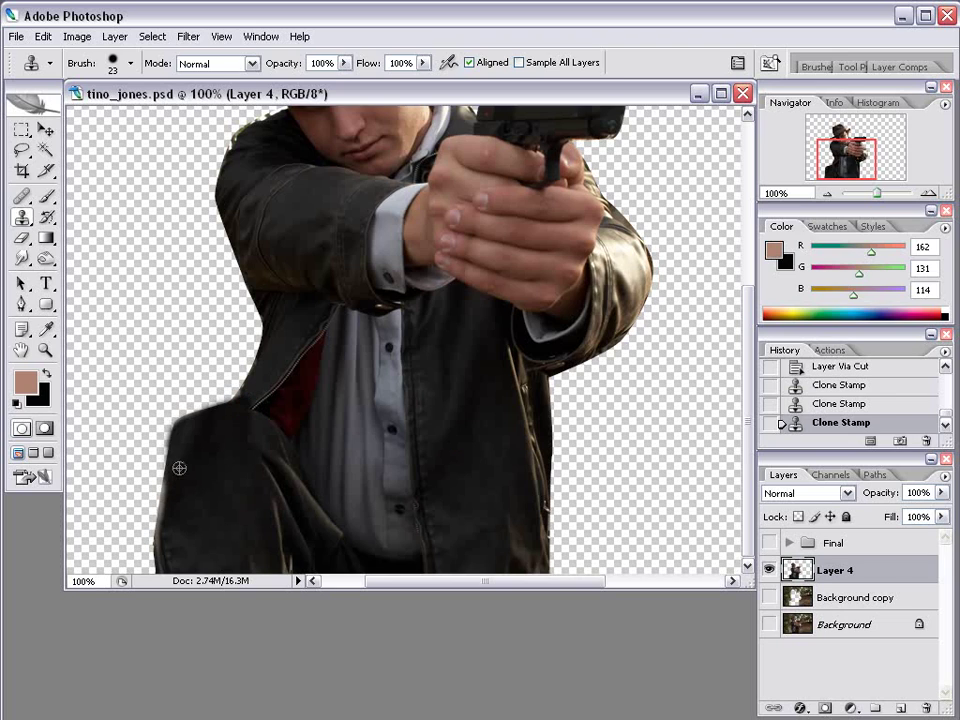
pyautogui.keyDown('alt'); pyautogui.click(179, 467); pyautogui.keyUp('alt')
pyautogui.moveTo(171, 489)
pyautogui.mouseDown()
pyautogui.moveTo(169, 569)
pyautogui.moveTo(167, 510)
pyautogui.mouseUp()
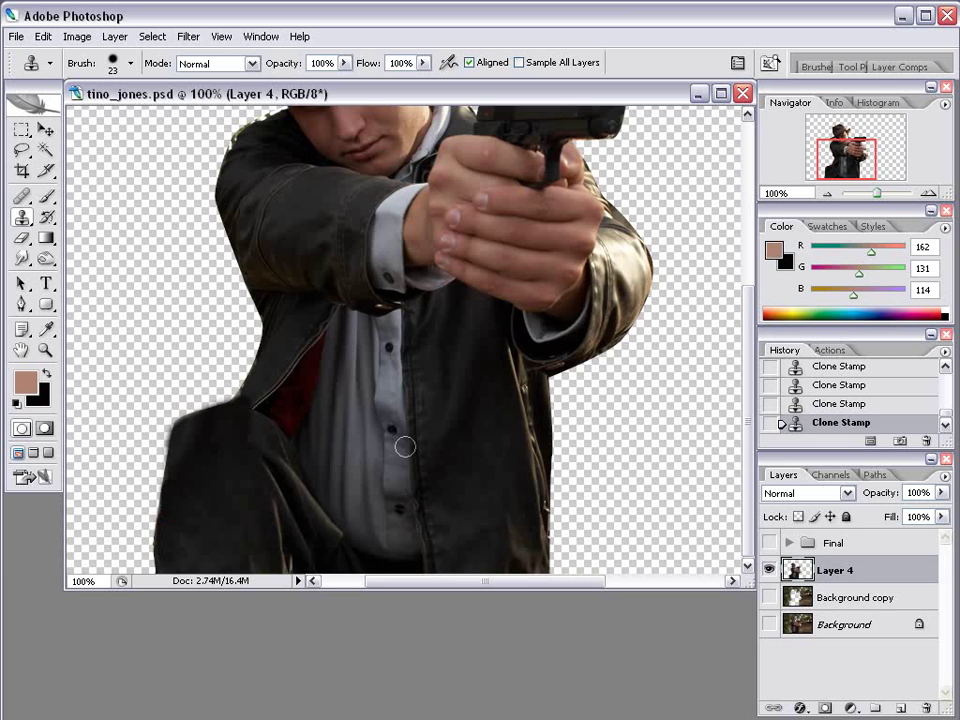
pyautogui.hotkey('ctrl', '-')
pyautogui.hotkey('ctrl', '0')
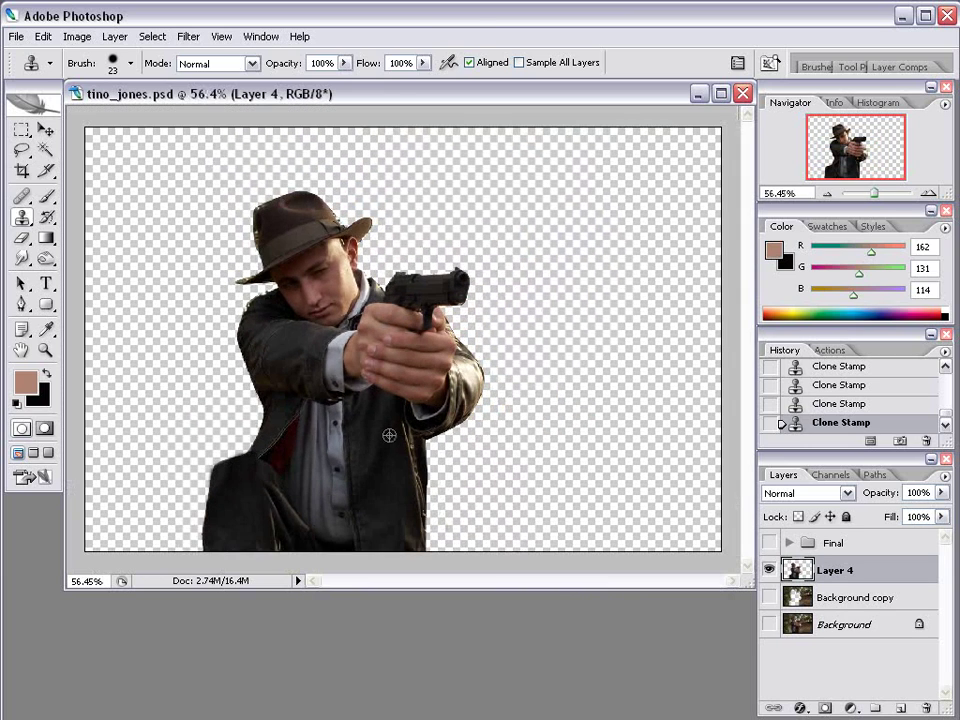
# Show only the original Background, duplicate it as Background copy 2, and move it above Layer 4.
pyautogui.click(46, 131)
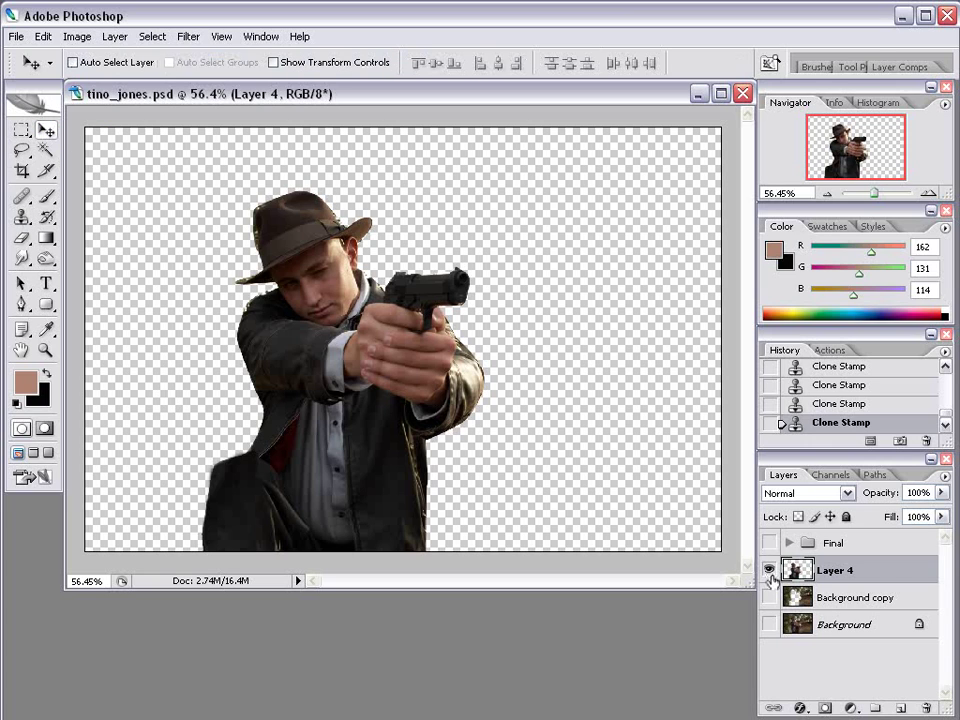
pyautogui.click(769, 597)
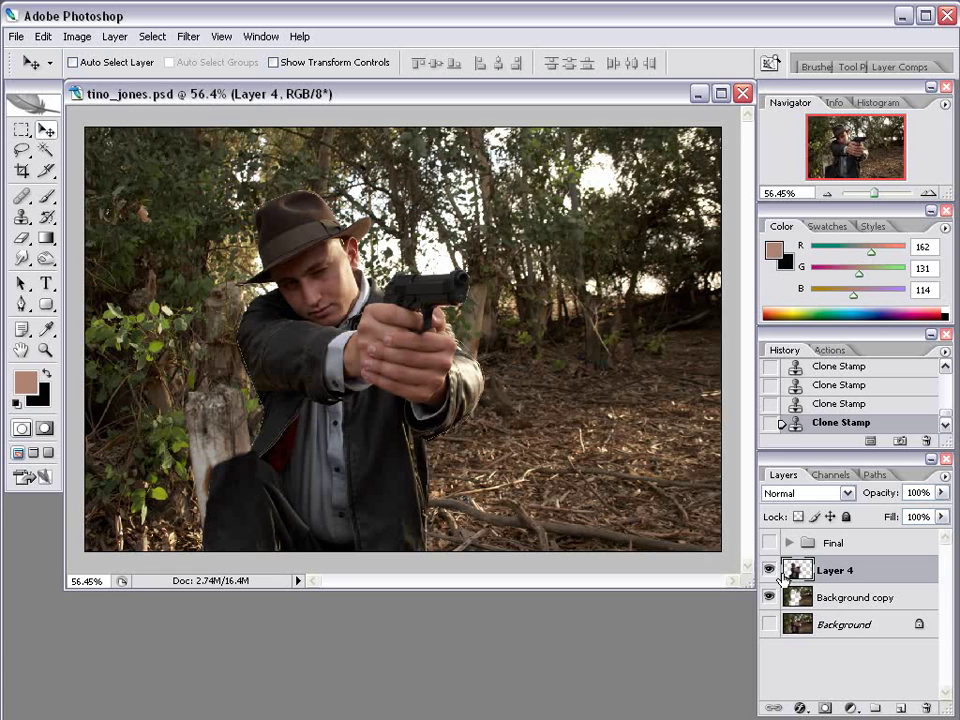
pyautogui.click(769, 570)
pyautogui.click(769, 597)
pyautogui.click(769, 624)
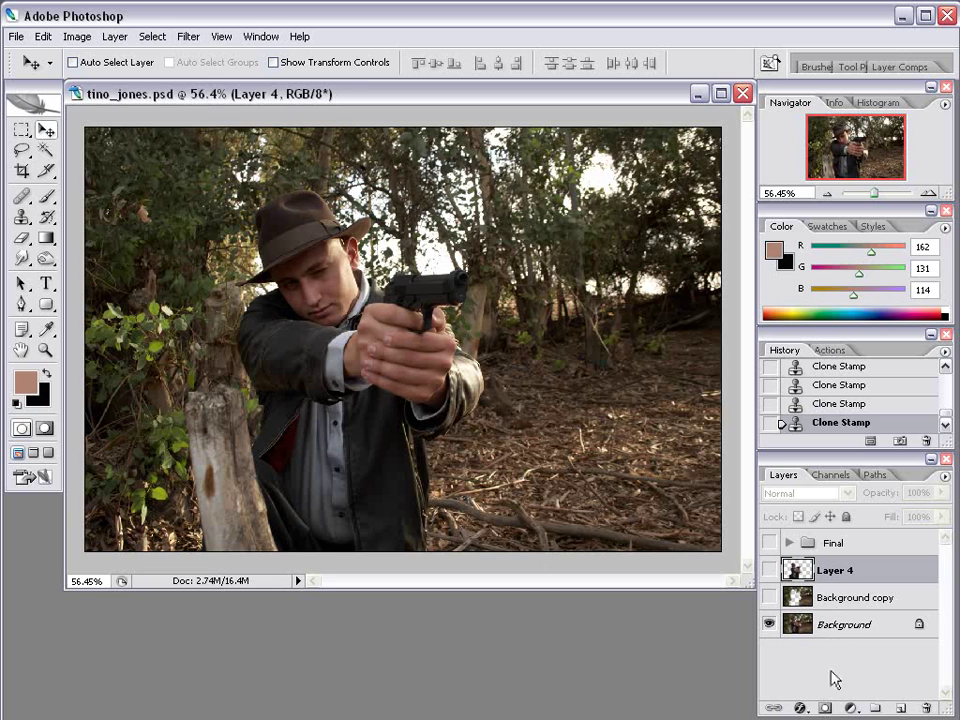
pyautogui.click(859, 619)
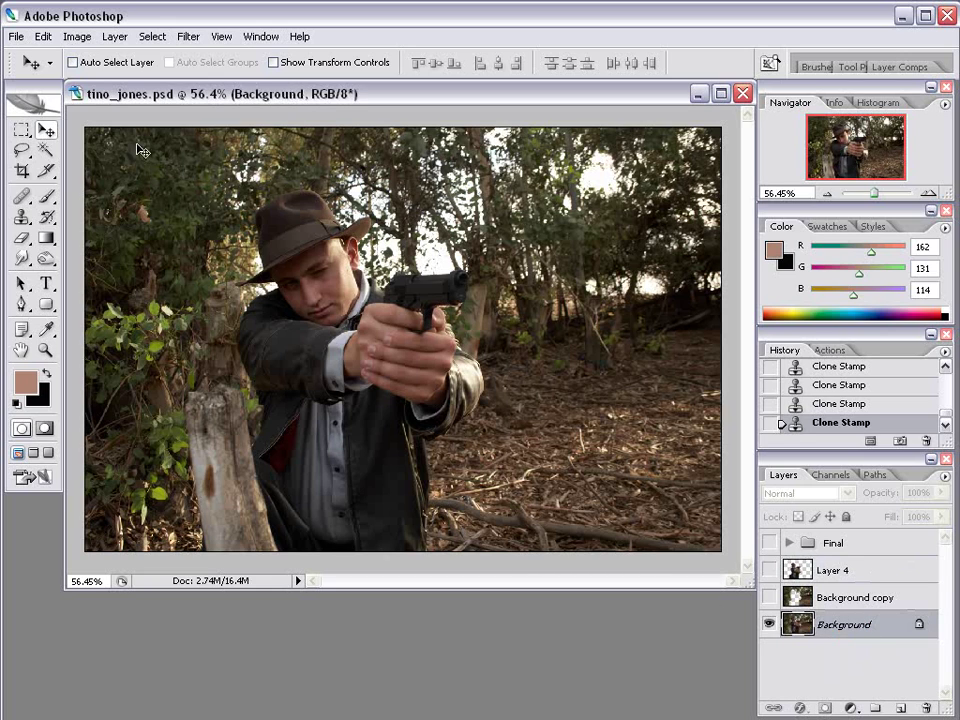
pyautogui.click(115, 37)
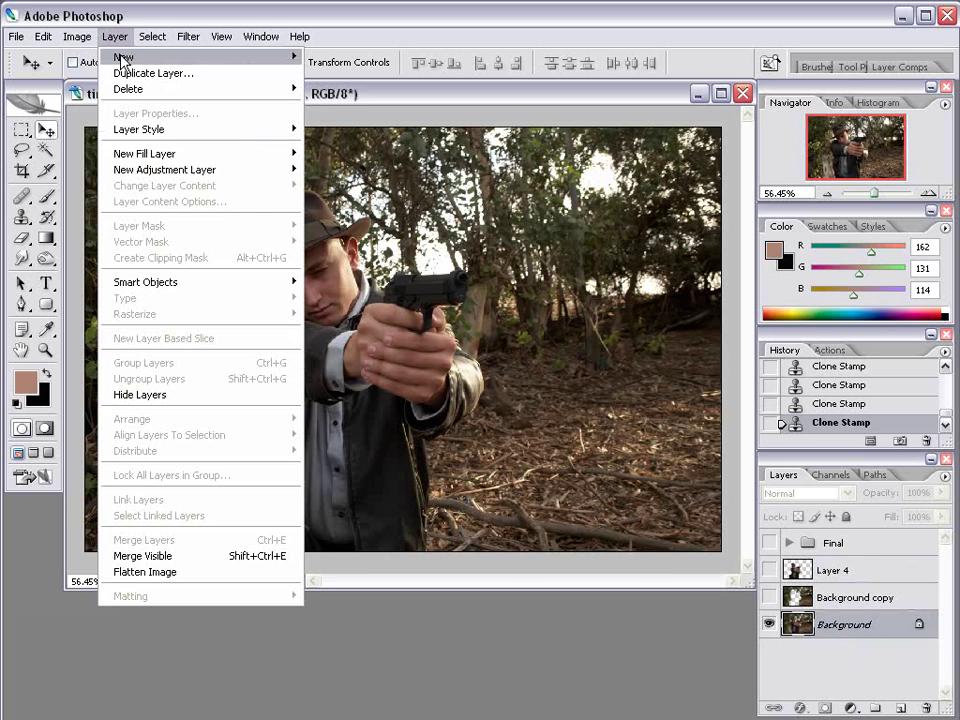
pyautogui.click(200, 75)
pyautogui.click(650, 465)
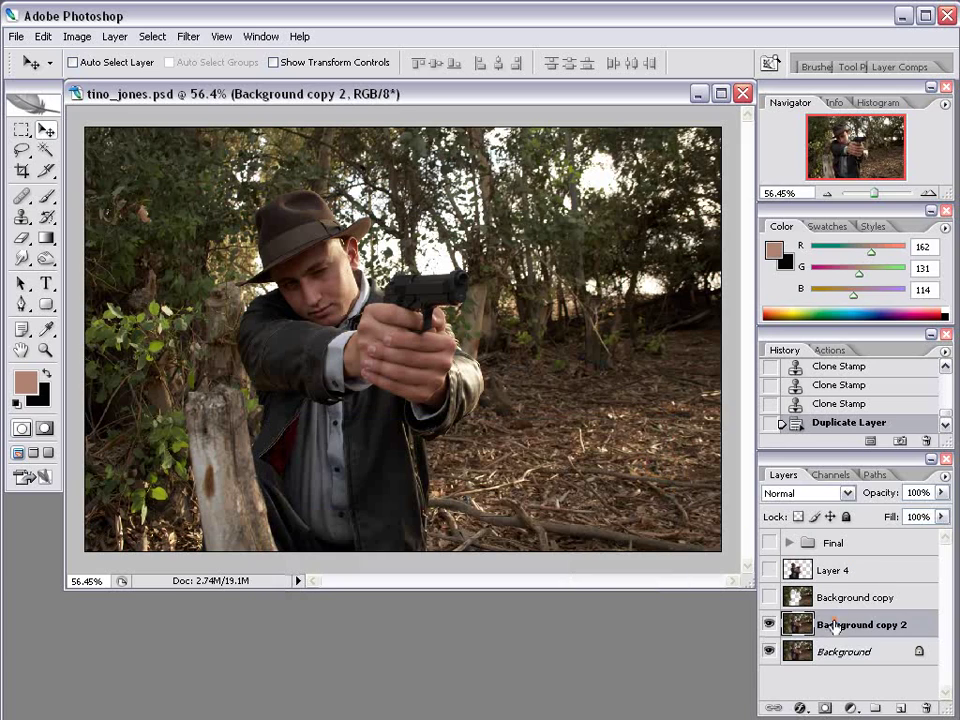
pyautogui.moveTo(835, 626); pyautogui.dragTo(832, 558)
# Zoom in and draw a Polygonal Lasso selection around the tree stump.
pyautogui.keyDown('ctrl'); pyautogui.click(272, 443); pyautogui.keyUp('ctrl')
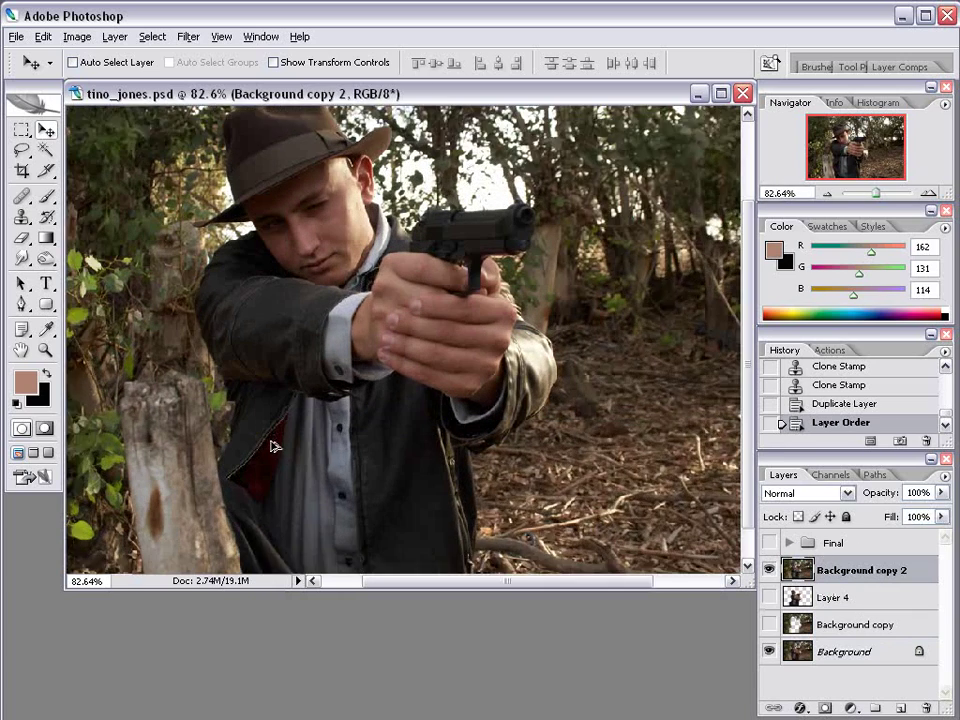
pyautogui.keyDown('ctrl'); pyautogui.click(199, 497); pyautogui.keyUp('ctrl')
pyautogui.moveTo(199, 497); pyautogui.dragTo(221, 343)
pyautogui.click(21, 305)
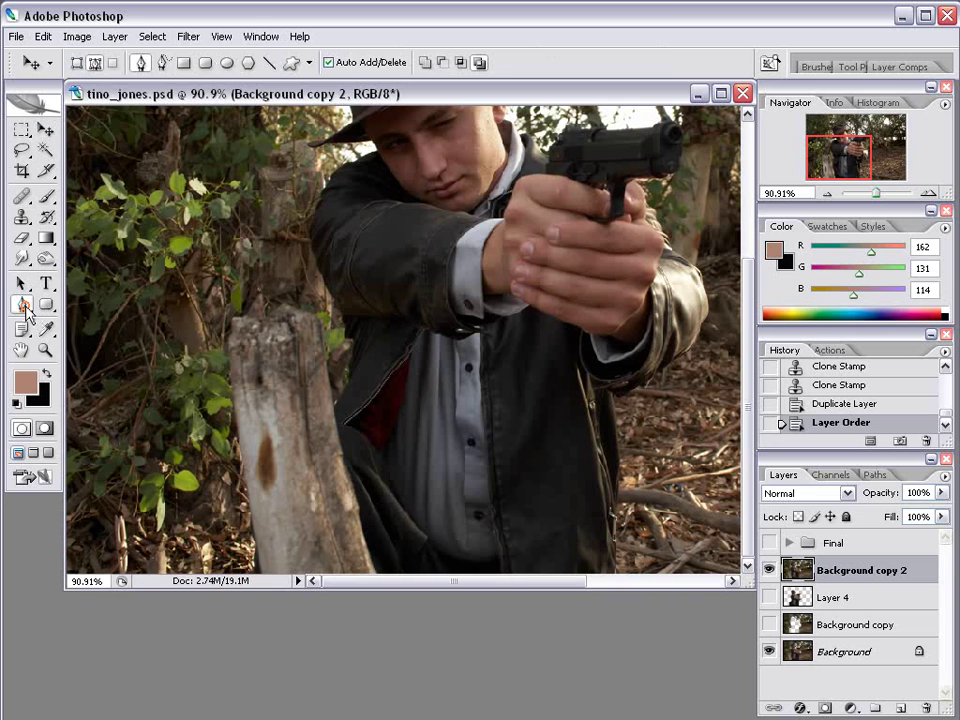
pyautogui.moveTo(21, 150)
pyautogui.mouseDown()
pyautogui.moveTo(133, 165)
pyautogui.moveTo(107, 186)
pyautogui.moveTo(110, 165)
pyautogui.mouseUp()
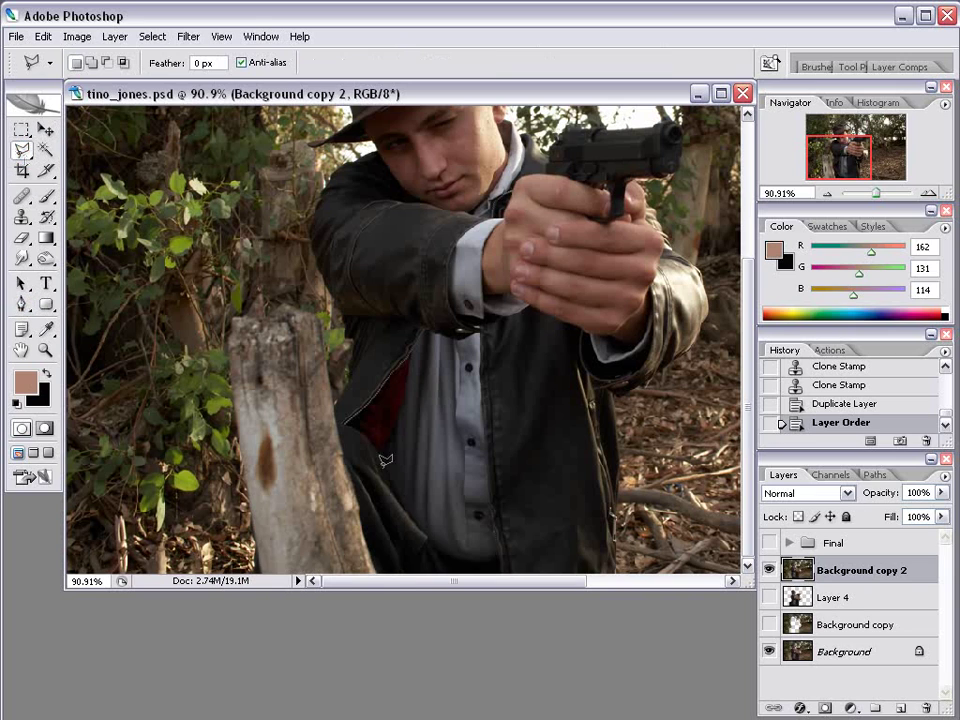
pyautogui.click(386, 589)
pyautogui.click(341, 437)
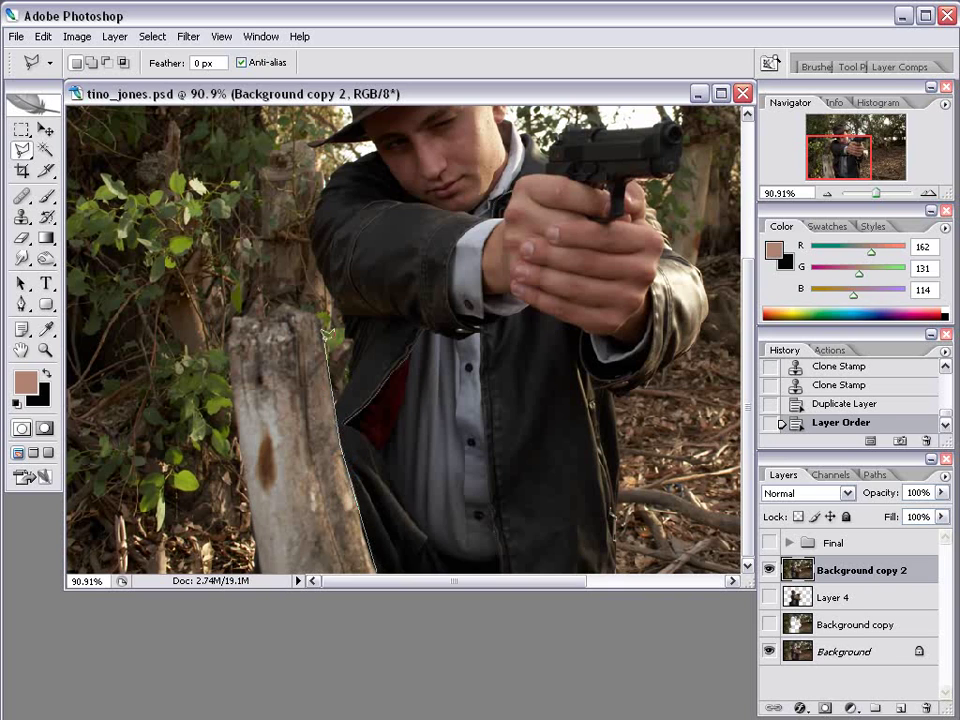
pyautogui.click(319, 312)
pyautogui.click(228, 336)
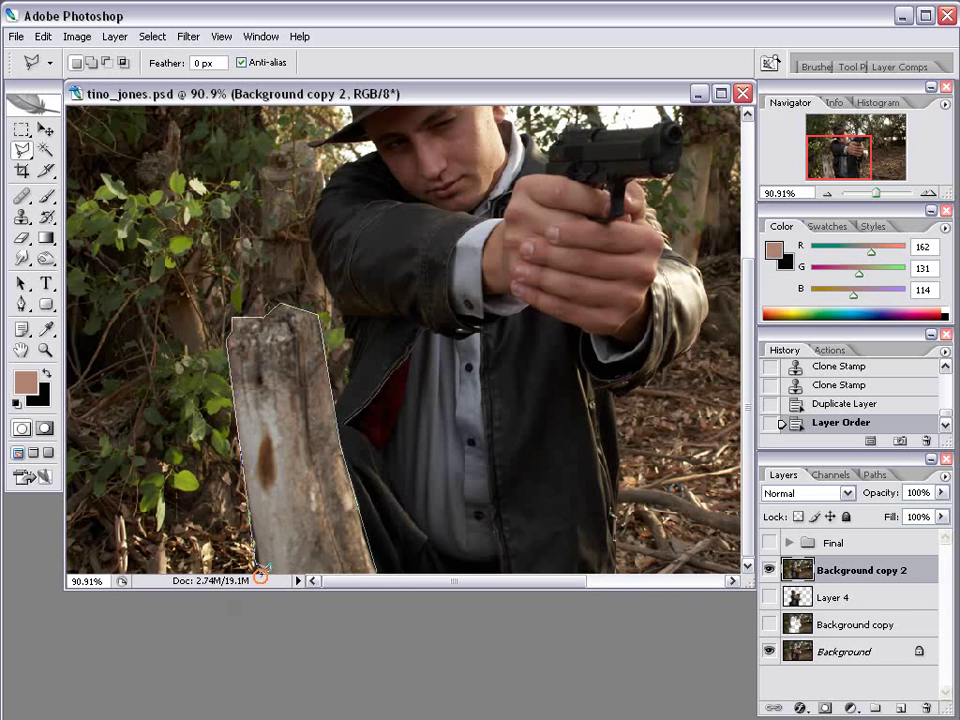
pyautogui.click(257, 570)
pyautogui.click(374, 566)
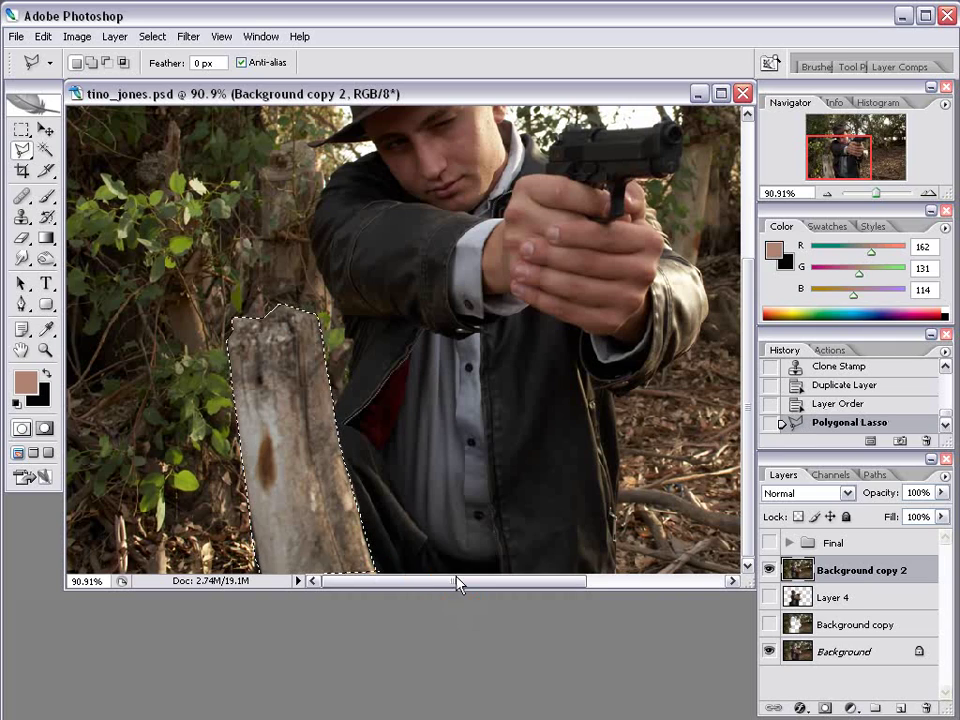
# Cut the stump onto new Layer 5 with Layer via Cut, then hide Layer 5.
pyautogui.scroll(-2, 456, 583)
pyautogui.scroll(-1, 372, 452)
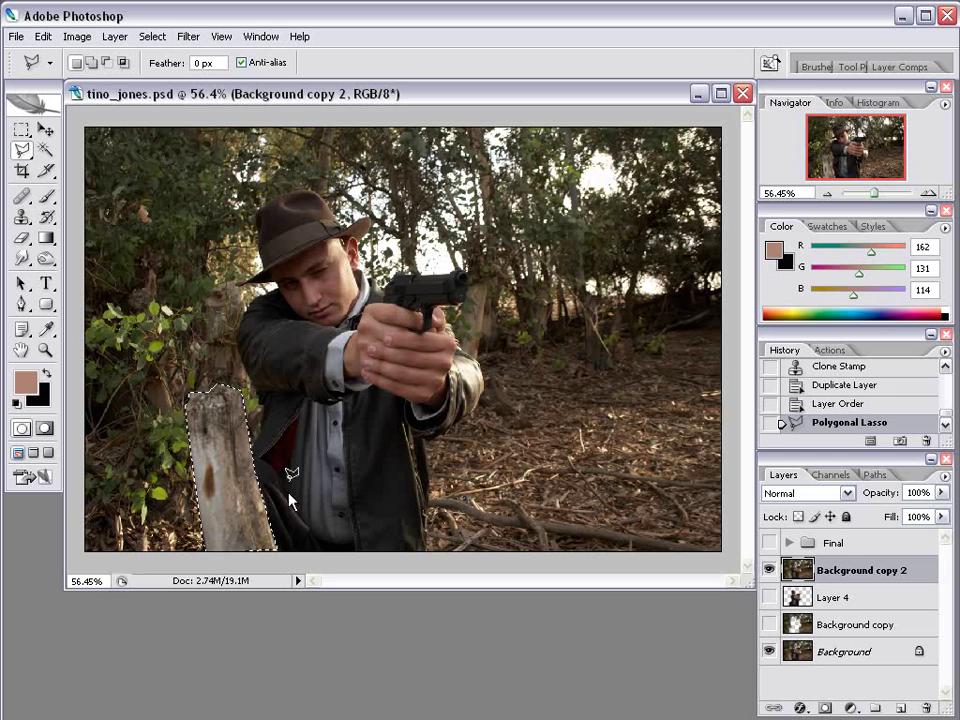
pyautogui.rightClick(232, 431)
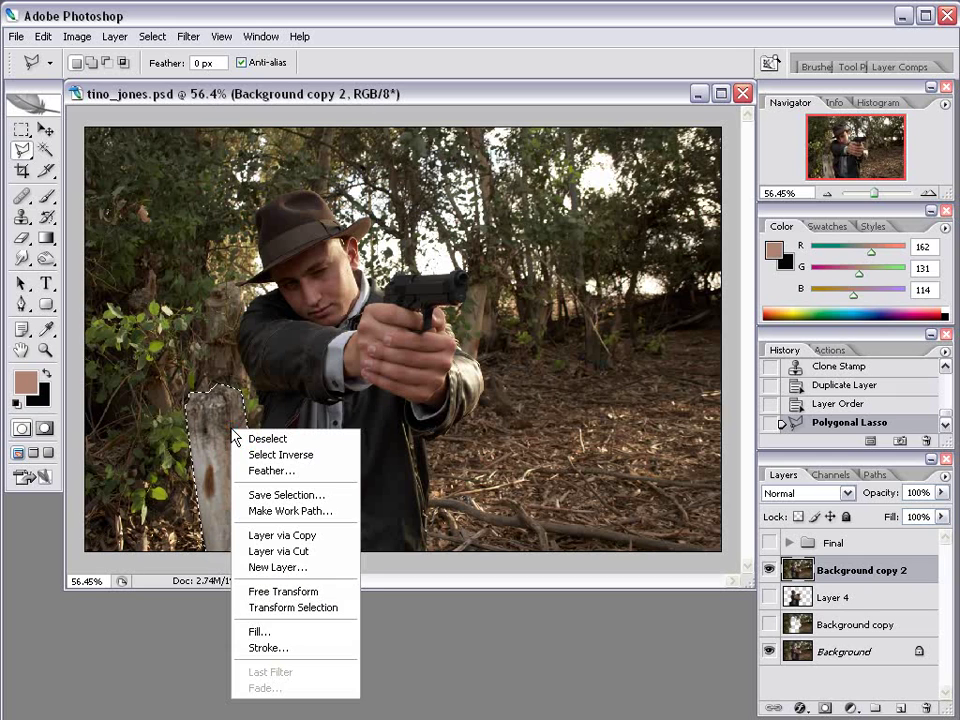
pyautogui.click(280, 551)
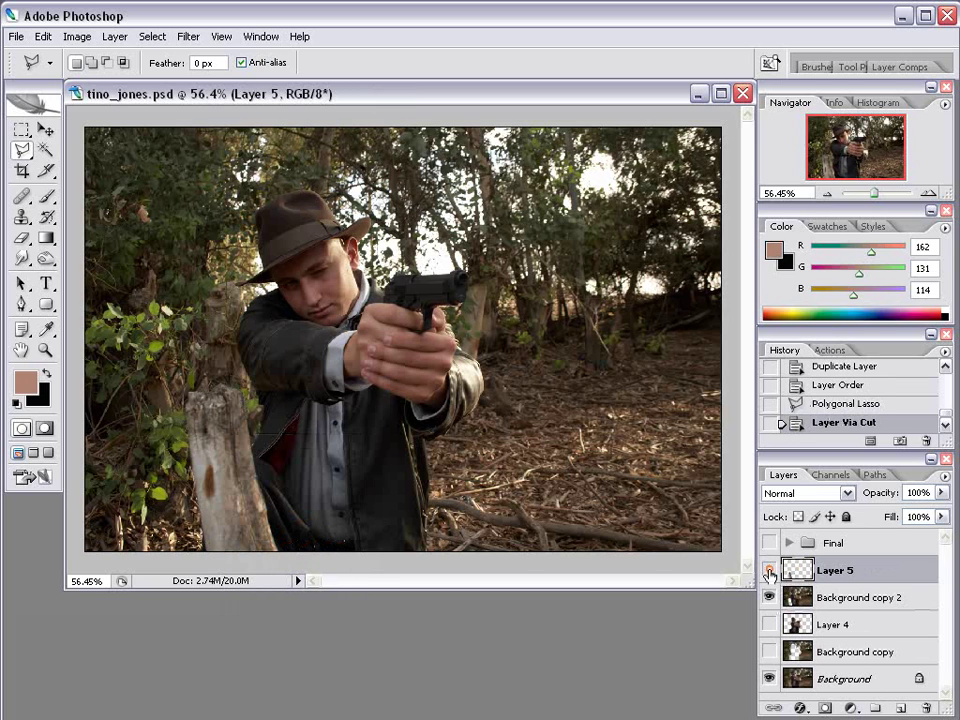
pyautogui.click(769, 570)
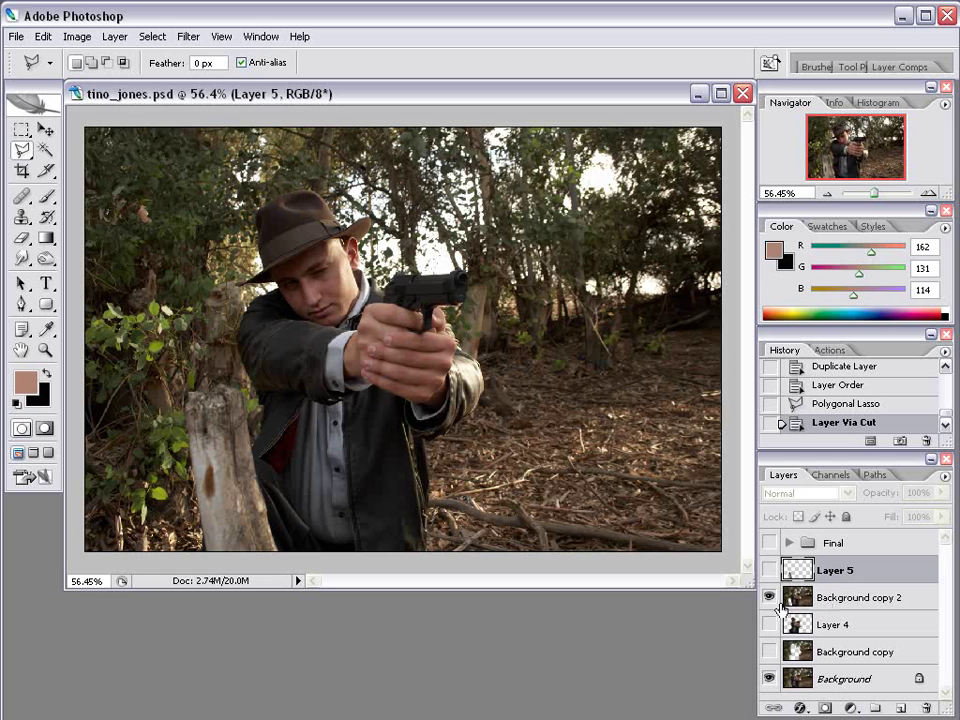
# Trash Background copy 2, check Layer 5 over Layer 4, then select Background with Layer 4 hidden.
pyautogui.moveTo(845, 598); pyautogui.dragTo(926, 707)
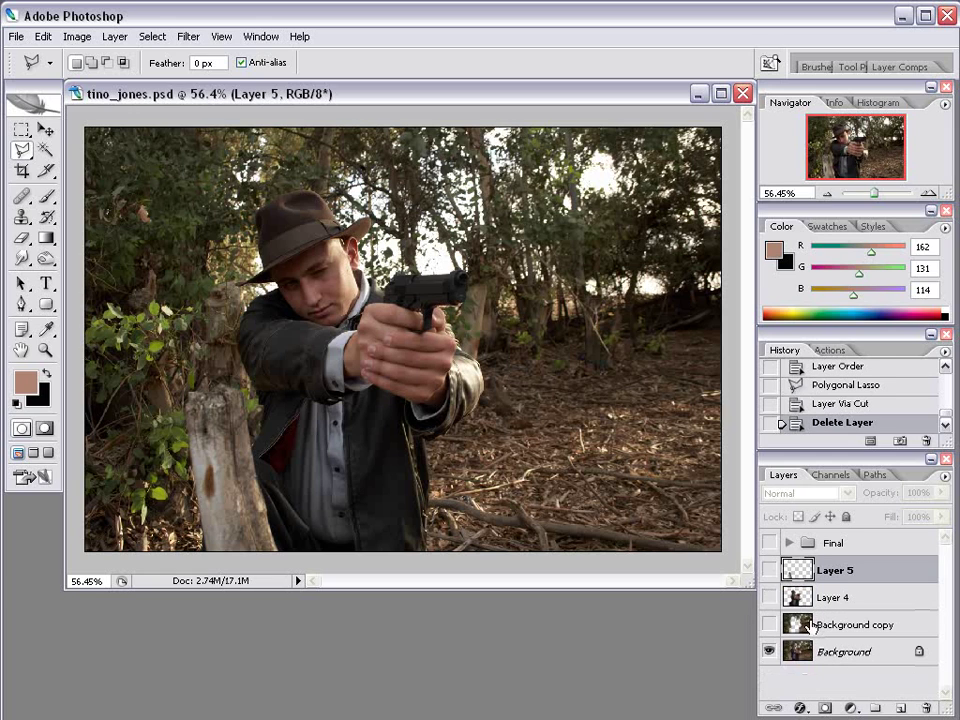
pyautogui.click(769, 570)
pyautogui.click(769, 652)
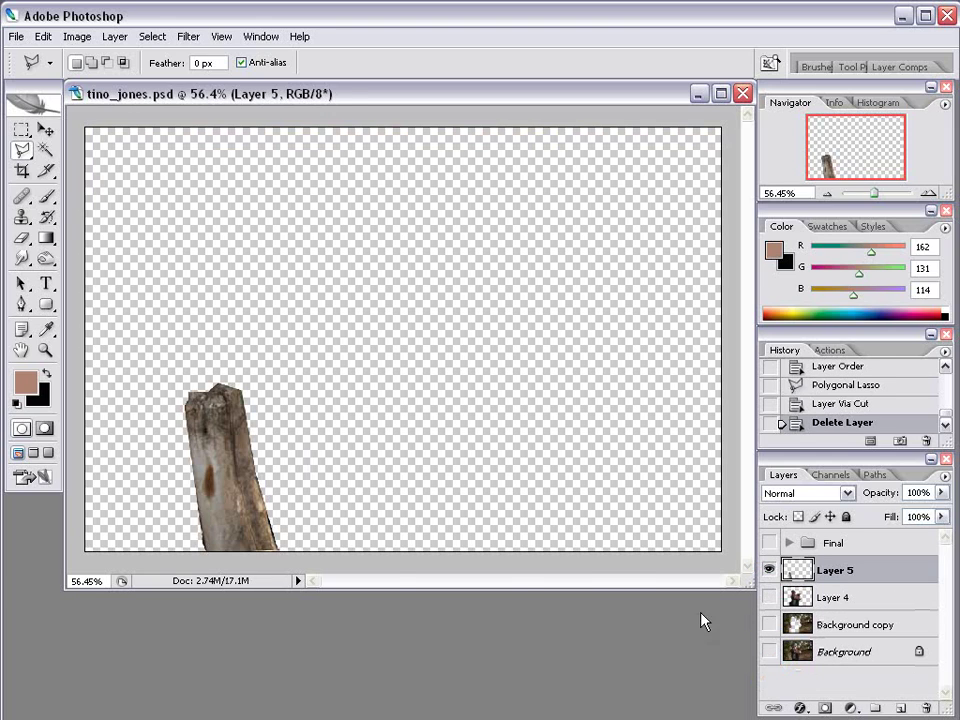
pyautogui.click(768, 598)
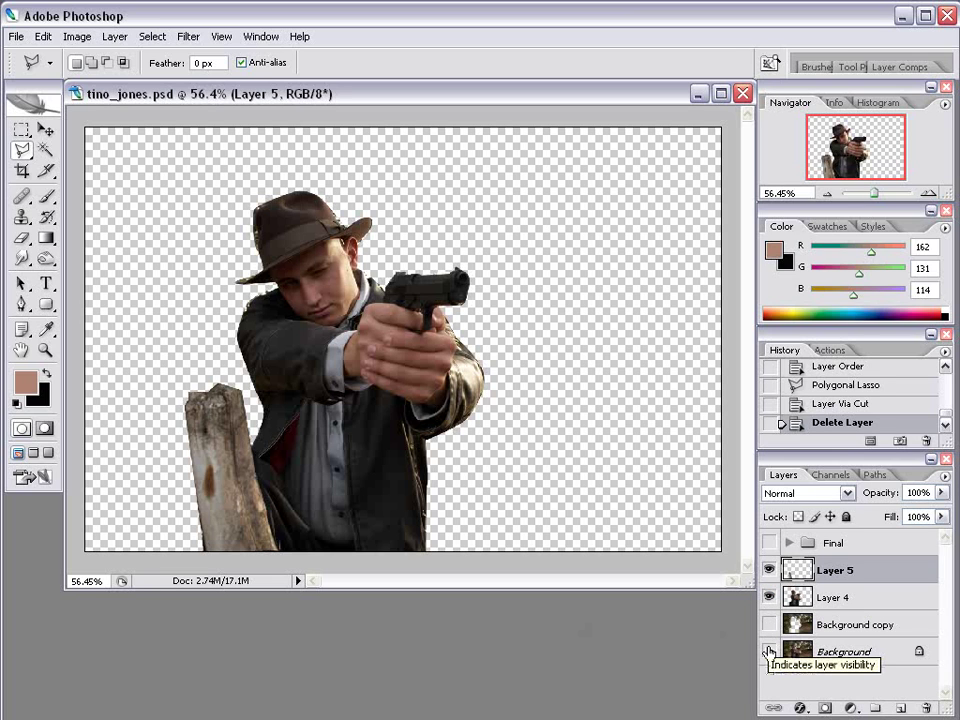
pyautogui.click(769, 651)
pyautogui.click(845, 655)
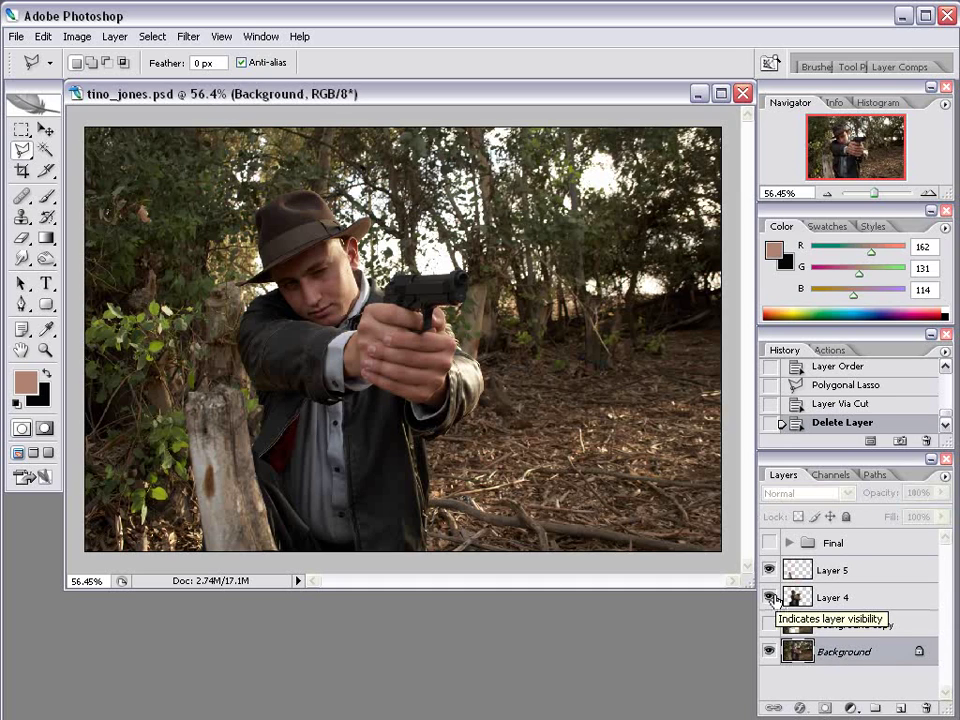
pyautogui.click(769, 597)
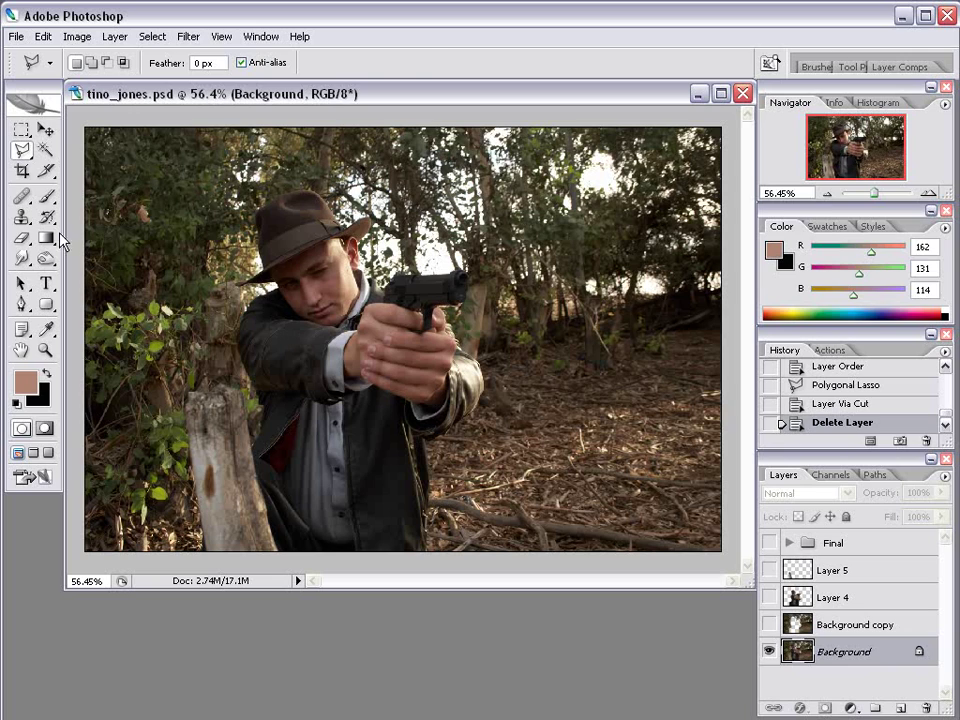
# With a 65 px Clone Stamp, paint forest background over the man's hand and arm.
pyautogui.moveTo(21, 216); pyautogui.dragTo(75, 218)
pyautogui.rightClick(641, 313)
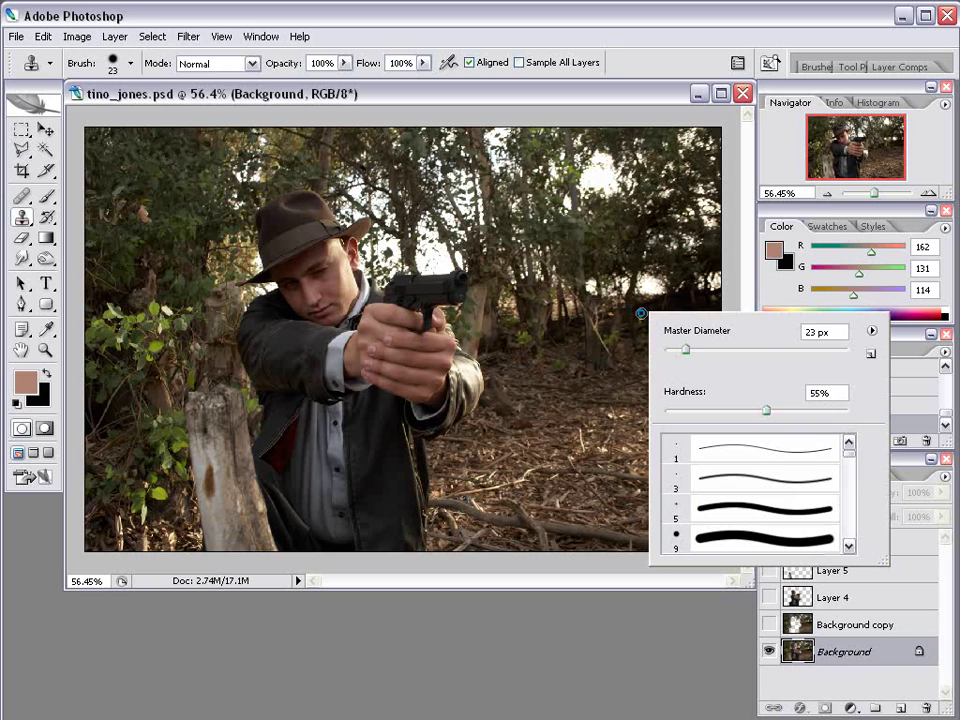
pyautogui.moveTo(685, 349); pyautogui.dragTo(712, 351)
pyautogui.click(643, 91)
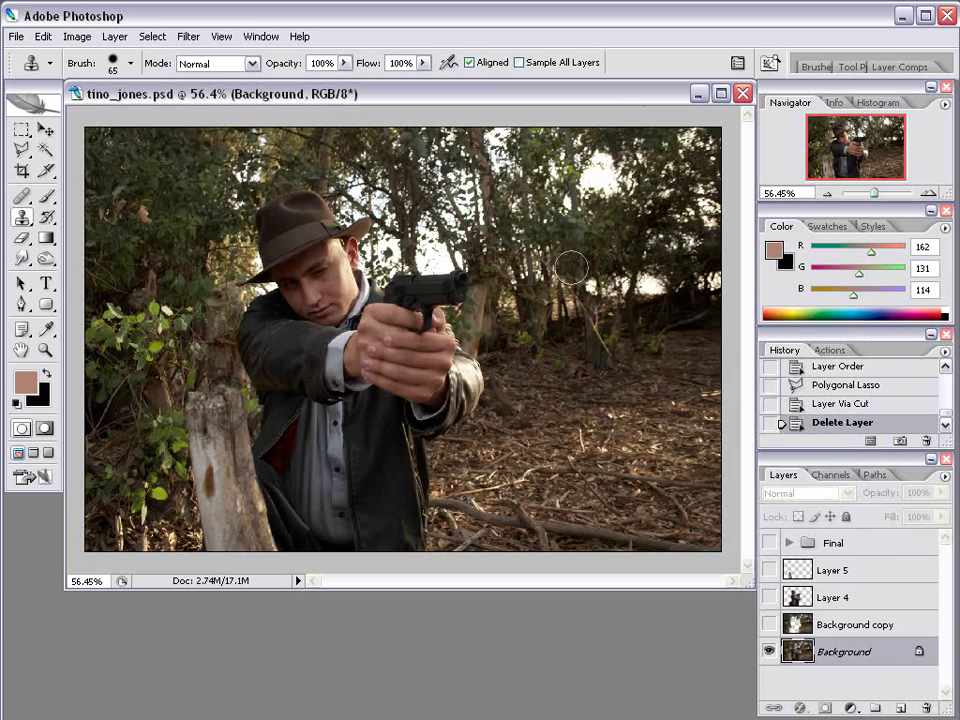
pyautogui.keyDown('alt'); pyautogui.click(679, 339); pyautogui.keyUp('alt')
pyautogui.moveTo(458, 330)
pyautogui.mouseDown()
pyautogui.moveTo(426, 381)
pyautogui.moveTo(417, 427)
pyautogui.moveTo(312, 345)
pyautogui.moveTo(310, 372)
pyautogui.mouseUp()
# Set the brush to 0% hardness and 116 px, and clone ground over the lower jacket.
pyautogui.rightClick(484, 382)
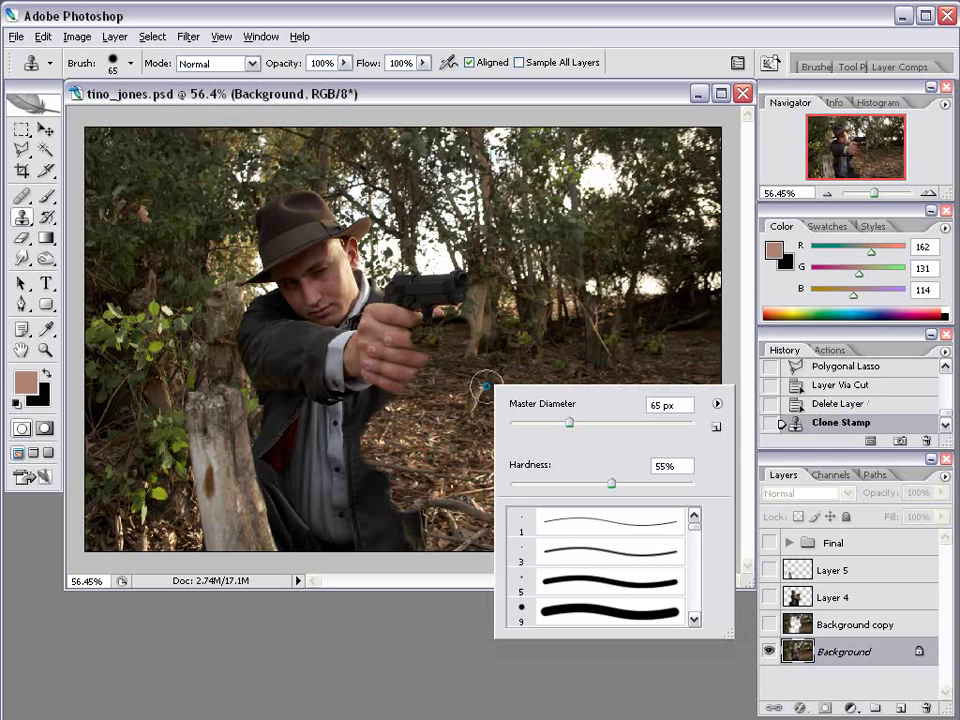
pyautogui.rightClick(430, 378)
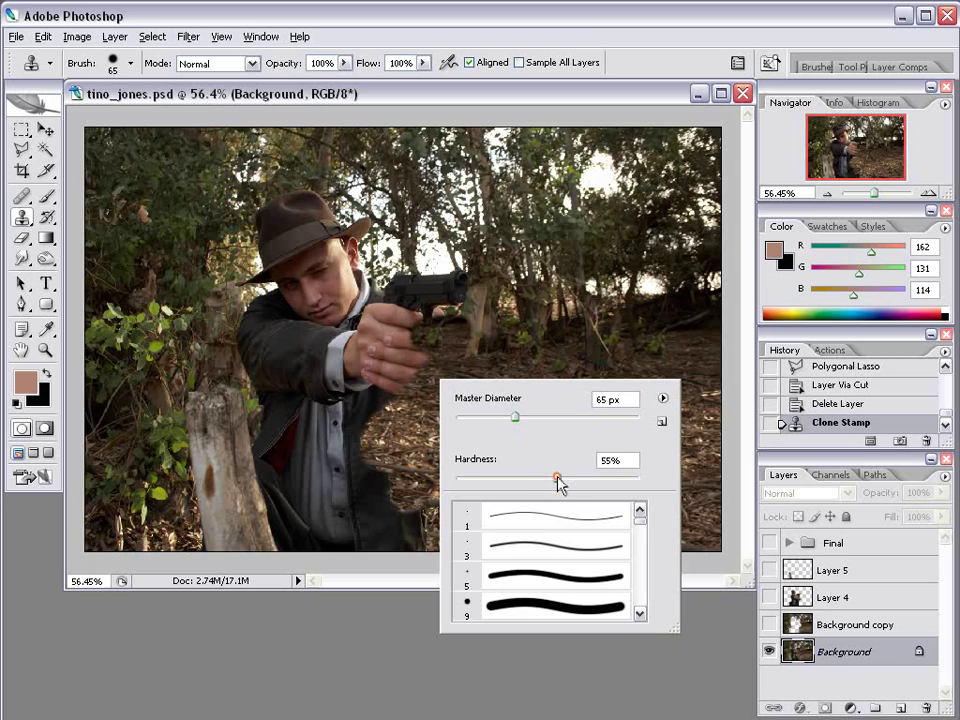
pyautogui.moveTo(558, 478); pyautogui.dragTo(456, 479)
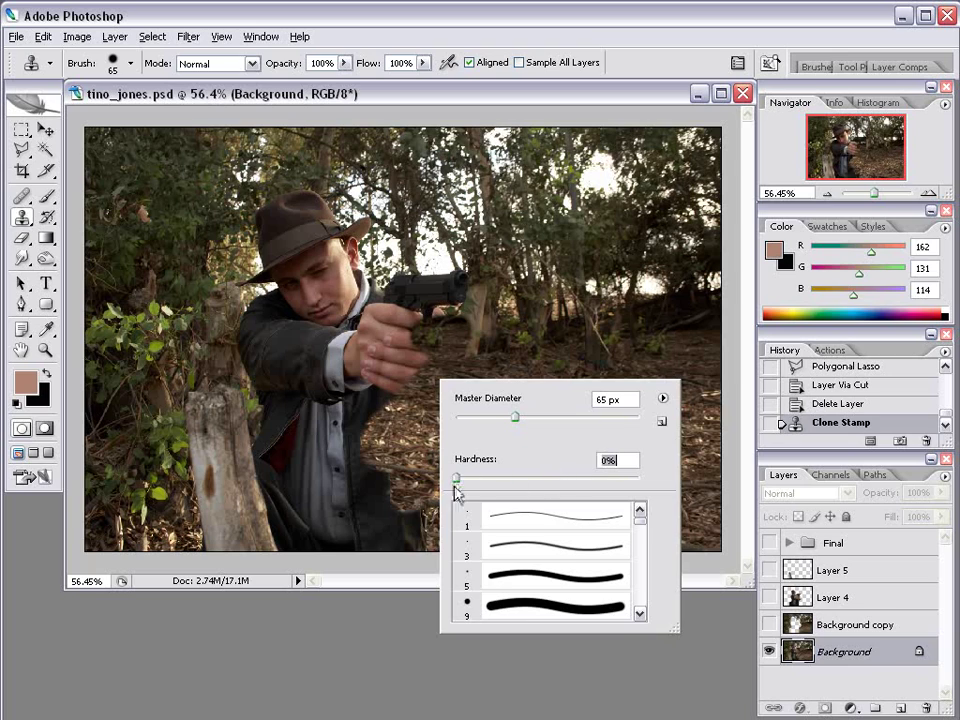
pyautogui.rightClick(410, 437)
pyautogui.moveTo(475, 476); pyautogui.dragTo(515, 476)
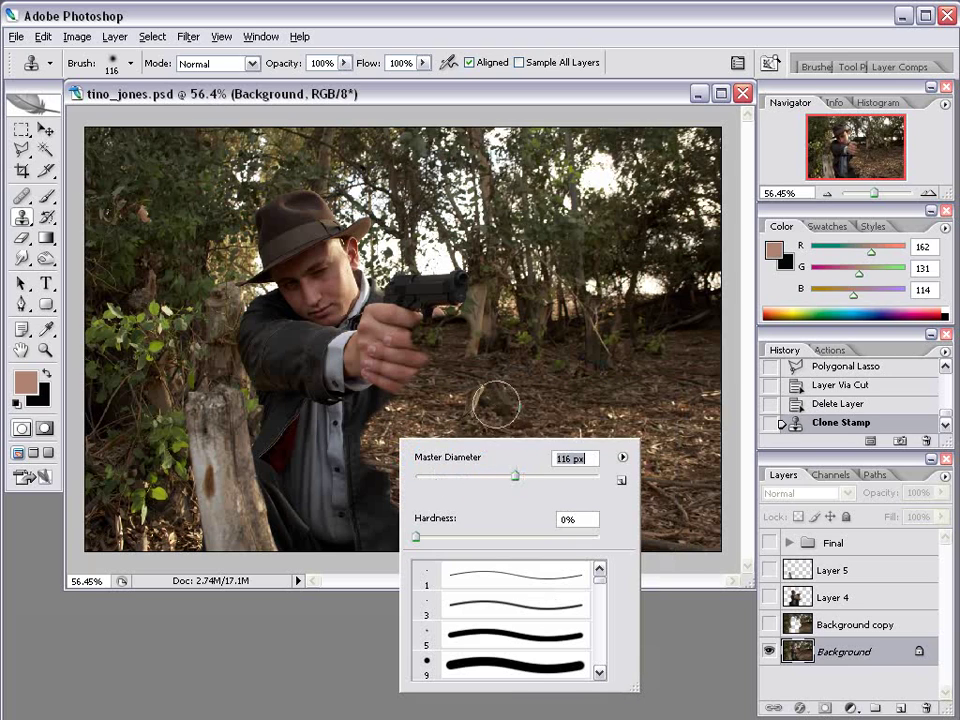
pyautogui.click(380, 418)
pyautogui.moveTo(373, 460)
pyautogui.mouseDown()
pyautogui.moveTo(401, 516)
pyautogui.moveTo(390, 548)
pyautogui.moveTo(365, 549)
pyautogui.moveTo(340, 515)
pyautogui.moveTo(343, 473)
pyautogui.moveTo(323, 439)
pyautogui.moveTo(359, 382)
pyautogui.moveTo(410, 336)
pyautogui.mouseUp()
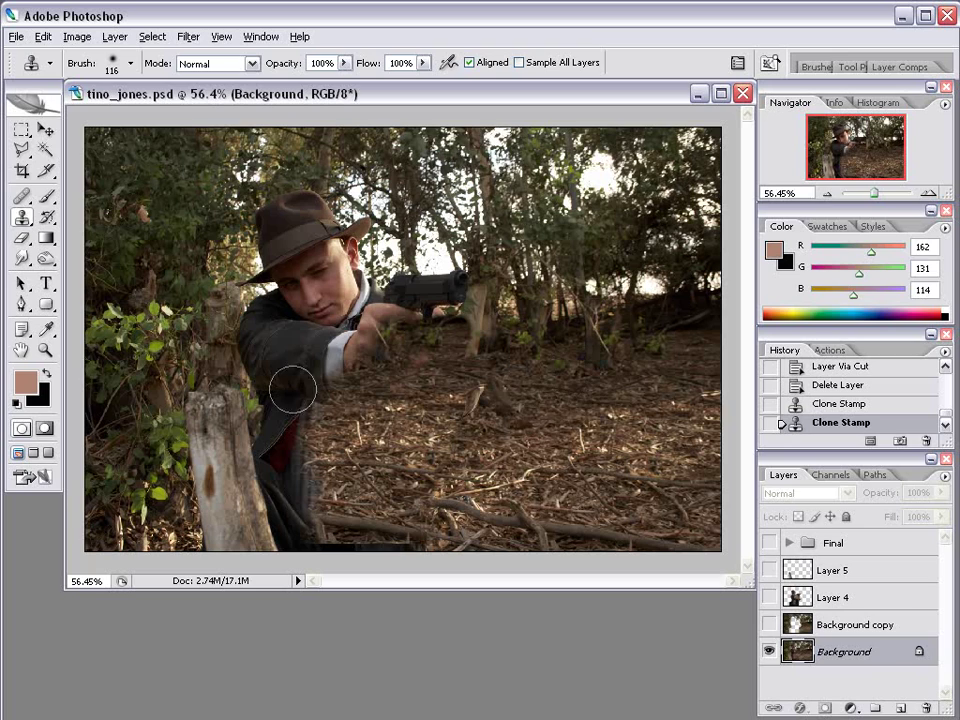
# Clone foliage over the gun, then at 56% hardness paint ground over the lower body.
pyautogui.keyDown('alt'); pyautogui.click(498, 236); pyautogui.keyUp('alt')
pyautogui.moveTo(395, 285)
pyautogui.mouseDown()
pyautogui.moveTo(483, 322)
pyautogui.moveTo(514, 316)
pyautogui.moveTo(470, 298)
pyautogui.moveTo(499, 272)
pyautogui.moveTo(426, 260)
pyautogui.moveTo(458, 293)
pyautogui.mouseUp()
pyautogui.rightClick(513, 256)
pyautogui.moveTo(530, 352); pyautogui.dragTo(632, 352)
pyautogui.press('Return')
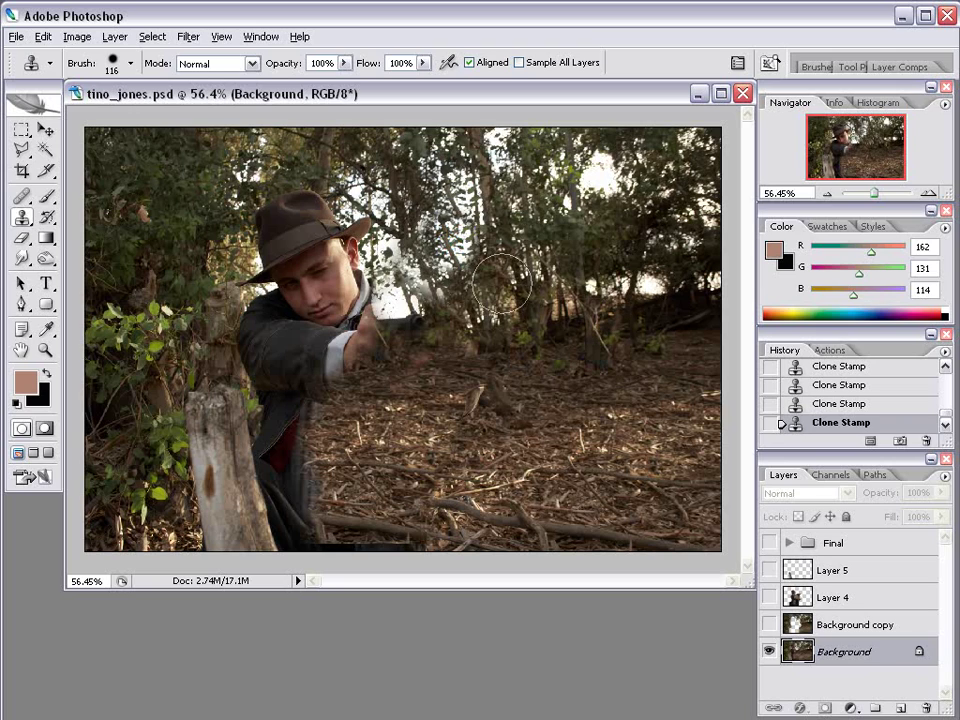
pyautogui.keyDown('alt'); pyautogui.click(538, 383); pyautogui.keyUp('alt')
pyautogui.moveTo(339, 381)
pyautogui.mouseDown()
pyautogui.moveTo(244, 399)
pyautogui.moveTo(314, 421)
pyautogui.moveTo(284, 448)
pyautogui.moveTo(287, 481)
pyautogui.moveTo(292, 517)
pyautogui.mouseUp()
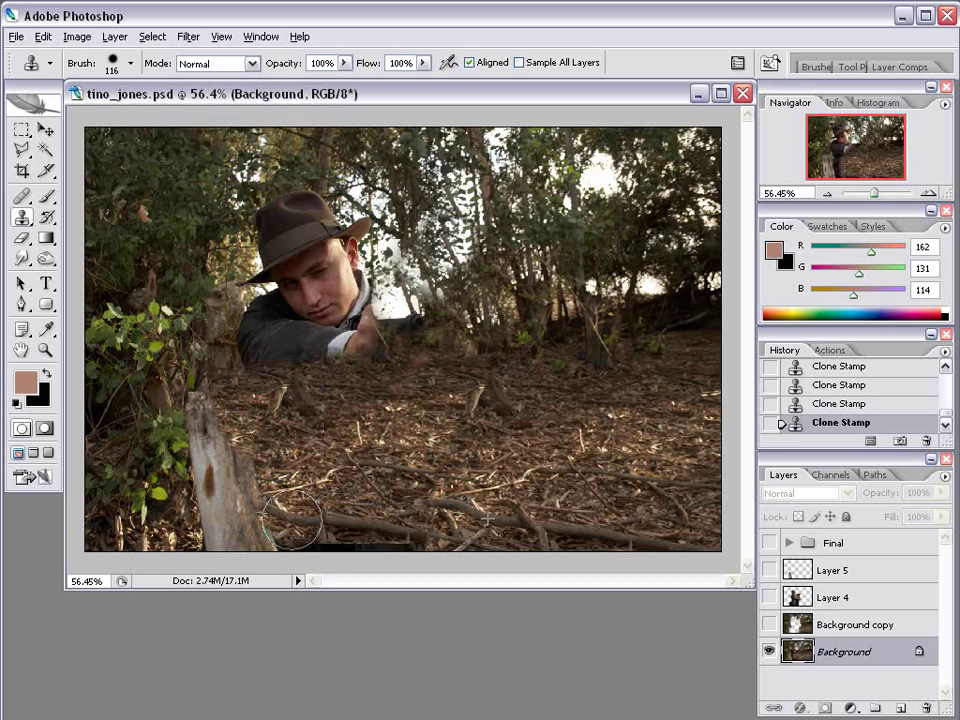
# Clone foliage over the hat, face and stump, and ground texture around the stump.
pyautogui.keyDown('alt'); pyautogui.click(139, 168); pyautogui.keyUp('alt')
pyautogui.moveTo(221, 204)
pyautogui.mouseDown()
pyautogui.moveTo(254, 198)
pyautogui.moveTo(218, 287)
pyautogui.moveTo(290, 277)
pyautogui.moveTo(300, 214)
pyautogui.moveTo(288, 198)
pyautogui.moveTo(330, 222)
pyautogui.mouseUp()
pyautogui.keyDown('alt'); pyautogui.click(130, 328); pyautogui.keyUp('alt')
pyautogui.moveTo(236, 340)
pyautogui.mouseDown()
pyautogui.moveTo(210, 404)
pyautogui.moveTo(252, 411)
pyautogui.moveTo(213, 465)
pyautogui.moveTo(234, 475)
pyautogui.moveTo(219, 519)
pyautogui.moveTo(261, 534)
pyautogui.moveTo(225, 545)
pyautogui.mouseUp()
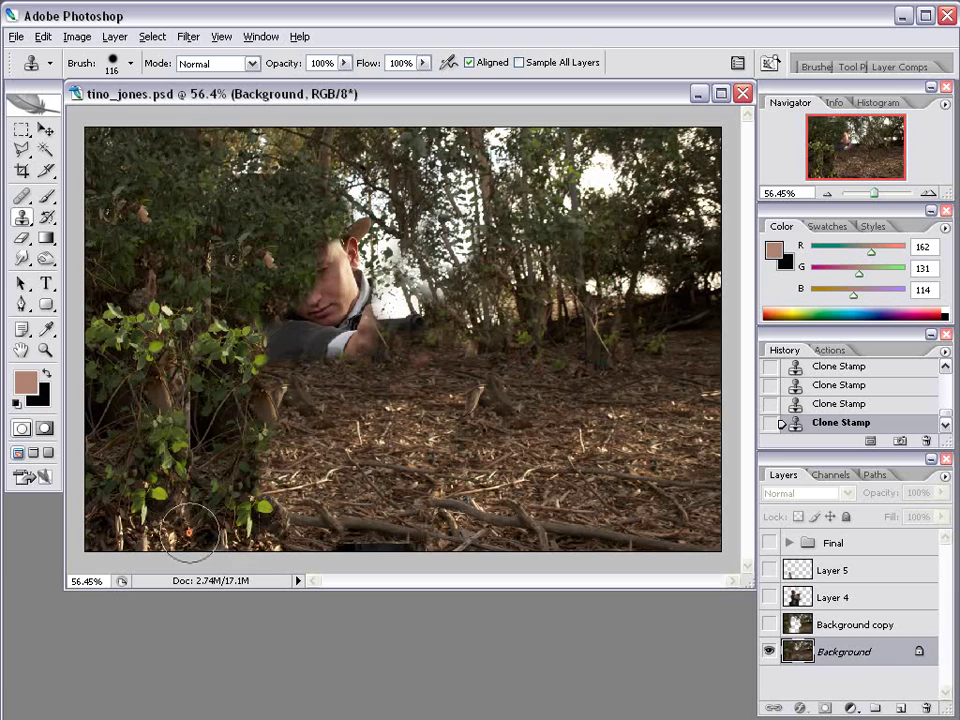
pyautogui.keyDown('alt'); pyautogui.click(340, 432); pyautogui.keyUp('alt')
pyautogui.moveTo(280, 411); pyautogui.dragTo(300, 505)
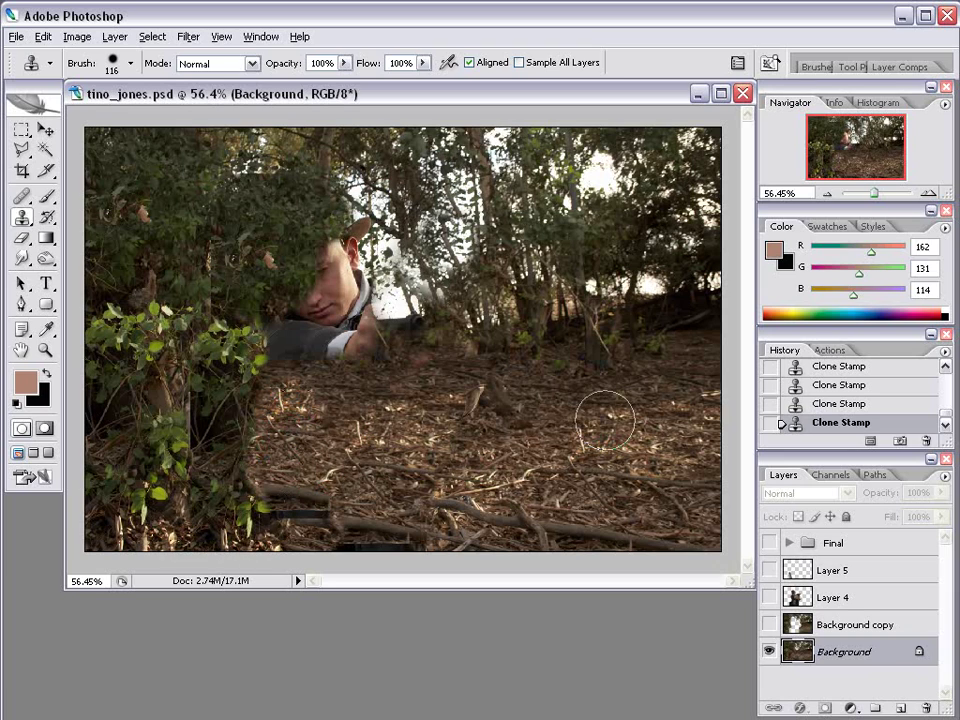
pyautogui.moveTo(290, 410); pyautogui.dragTo(343, 375)
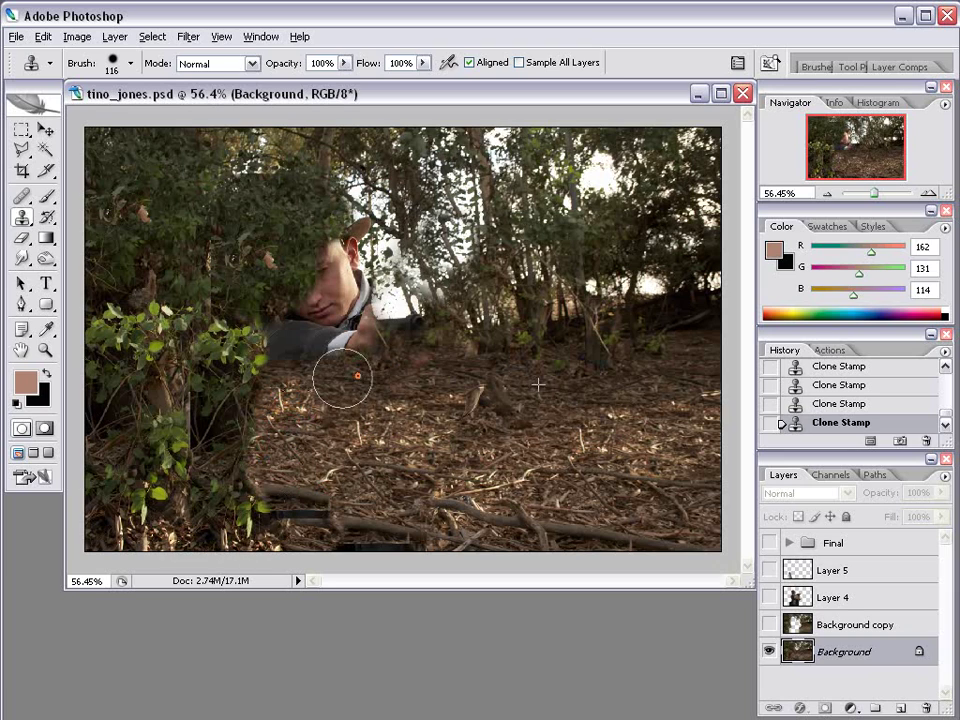
# Cover the remaining man with foliage, then with a 60 px brush hide the light leaf.
pyautogui.keyDown('alt'); pyautogui.click(629, 324); pyautogui.keyUp('alt')
pyautogui.moveTo(436, 330)
pyautogui.mouseDown()
pyautogui.moveTo(261, 355)
pyautogui.moveTo(323, 331)
pyautogui.moveTo(343, 248)
pyautogui.moveTo(337, 278)
pyautogui.moveTo(407, 324)
pyautogui.moveTo(476, 341)
pyautogui.mouseUp()
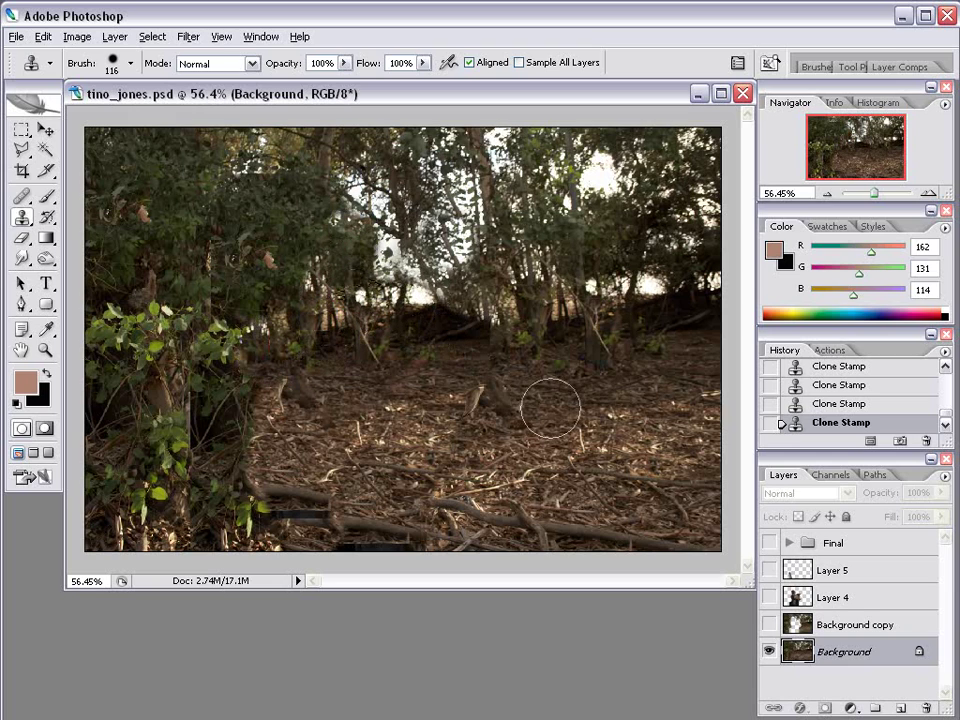
pyautogui.rightClick(583, 420)
pyautogui.moveTo(699, 465); pyautogui.dragTo(654, 465)
pyautogui.press('Return')
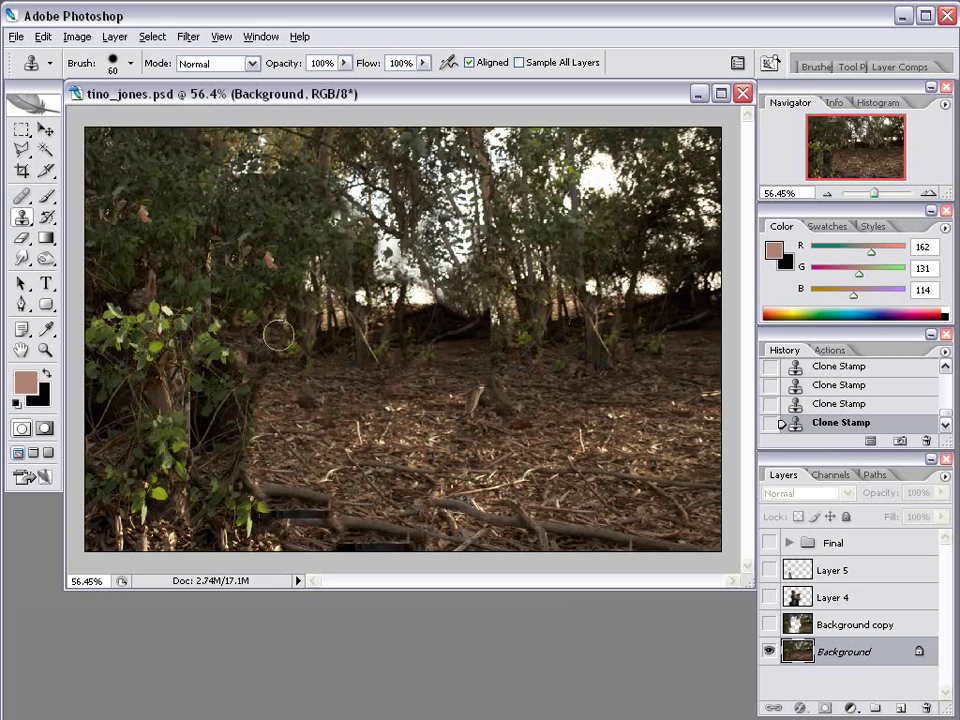
pyautogui.keyDown('alt'); pyautogui.click(277, 288); pyautogui.keyUp('alt')
pyautogui.click(270, 257)
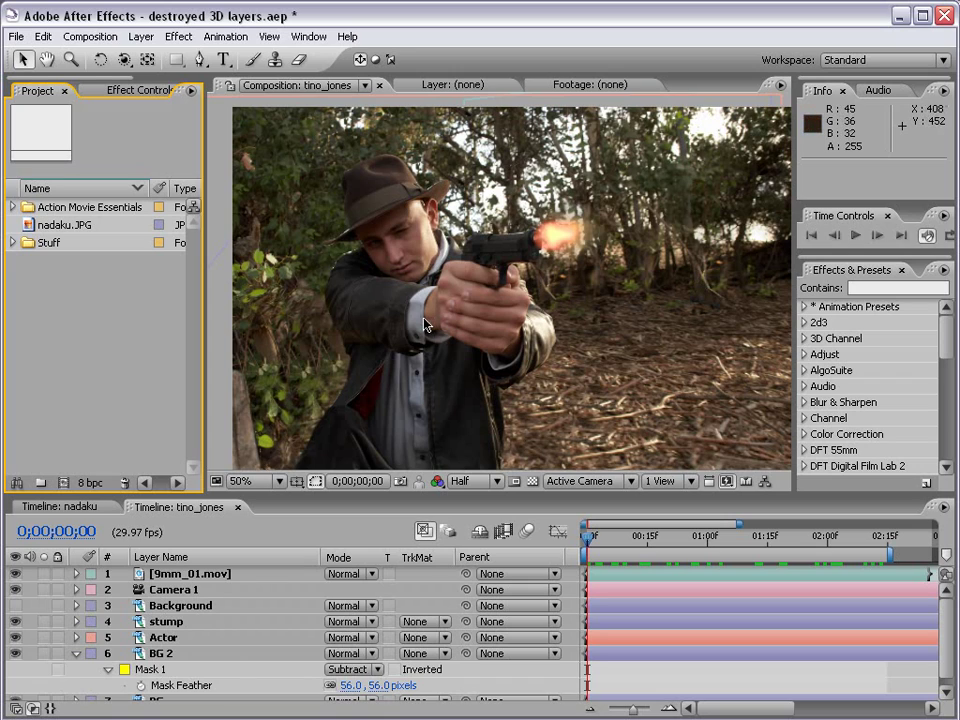
# Import tino_jones.psd through File > Import > File with Import As set to Composition.
pyautogui.click(17, 36)
pyautogui.moveTo(107, 265)
pyautogui.click(286, 268)
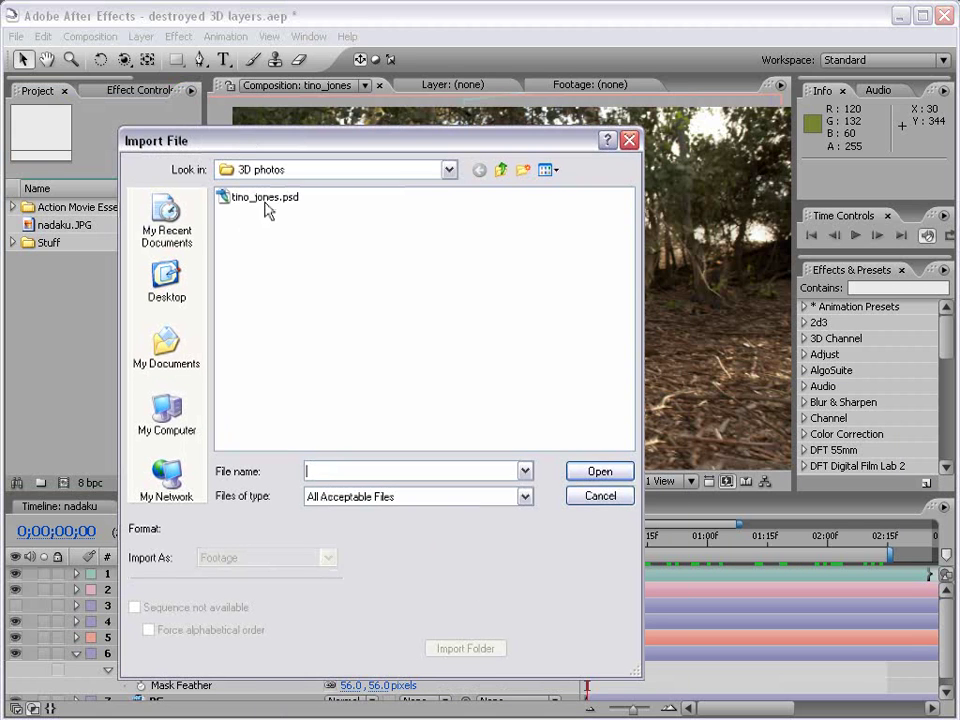
pyautogui.click(272, 200)
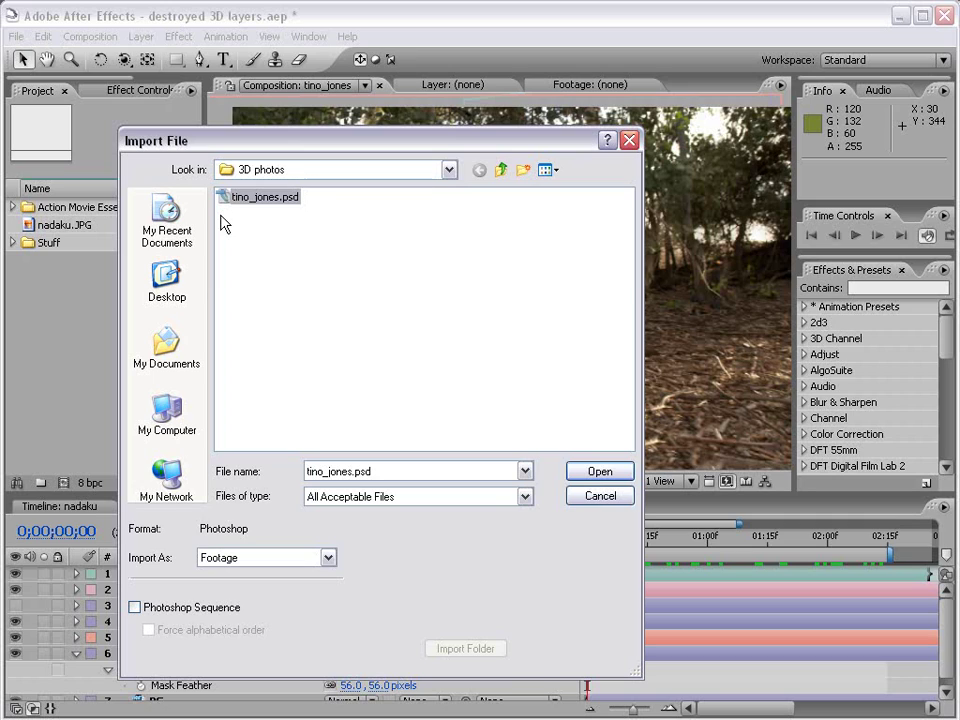
pyautogui.click(232, 558)
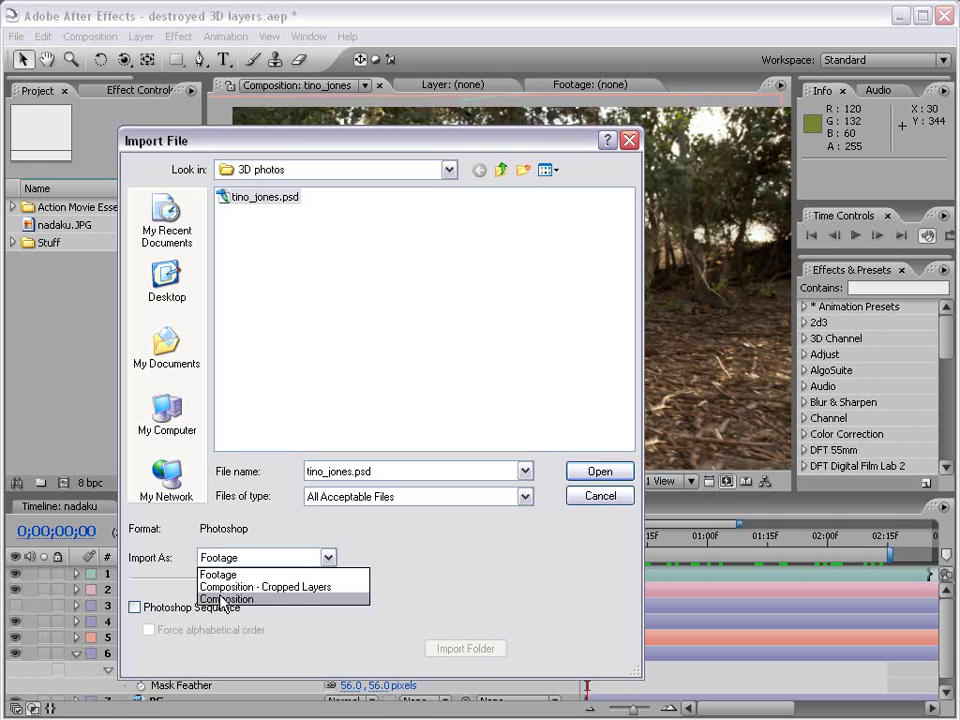
pyautogui.click(236, 599)
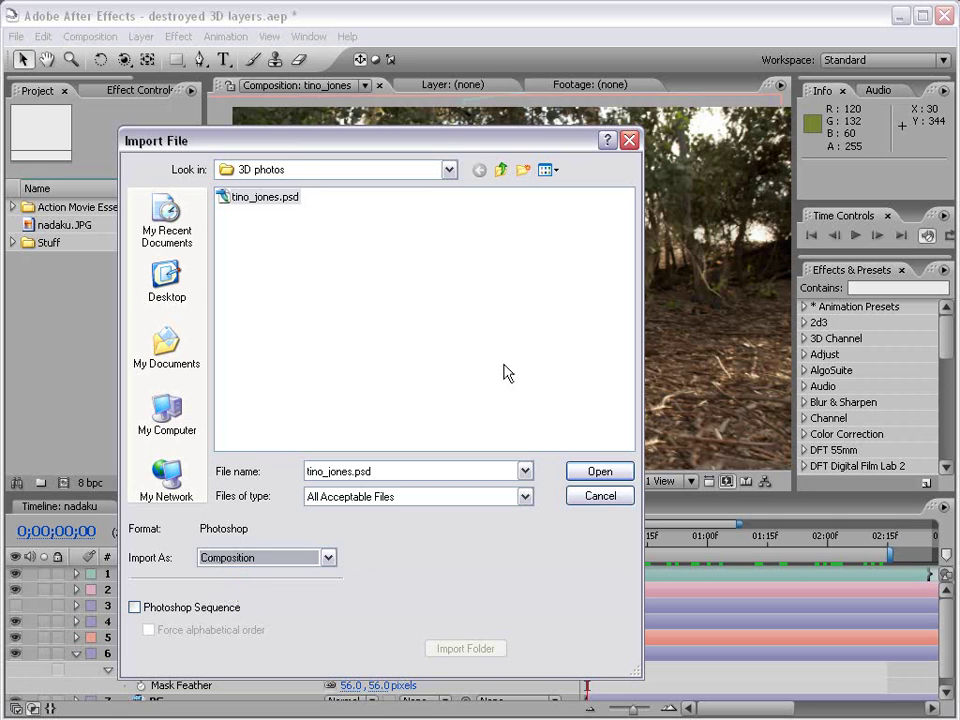
pyautogui.click(597, 472)
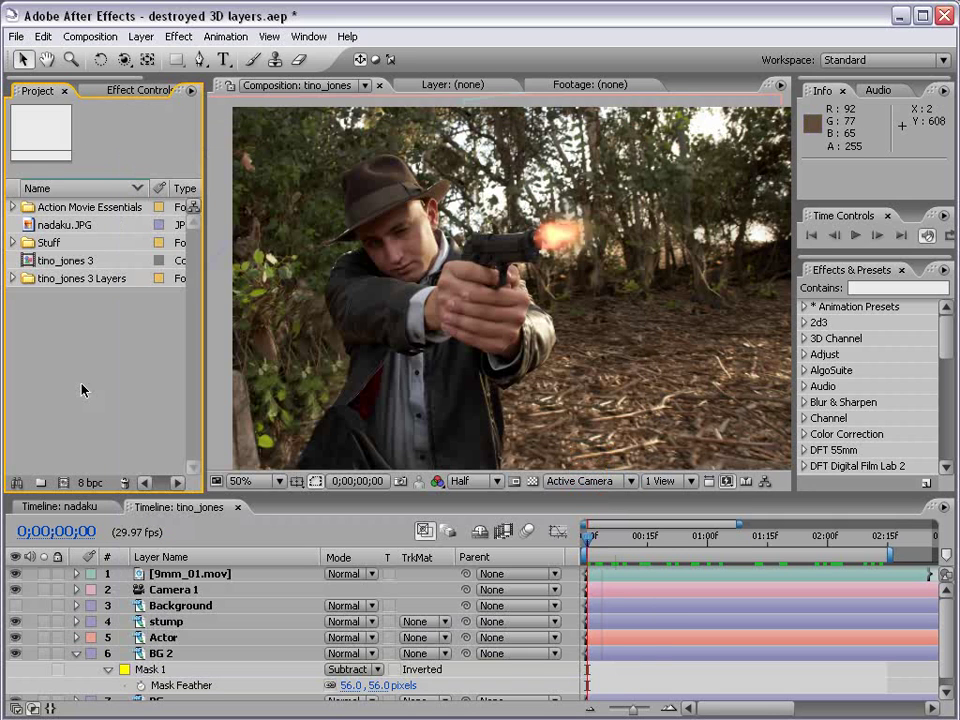
# Open tino_jones 3 and toggle the Tree, Actor, Layer 0 and Final layers' visibility to inspect them.
pyautogui.click(45, 263)
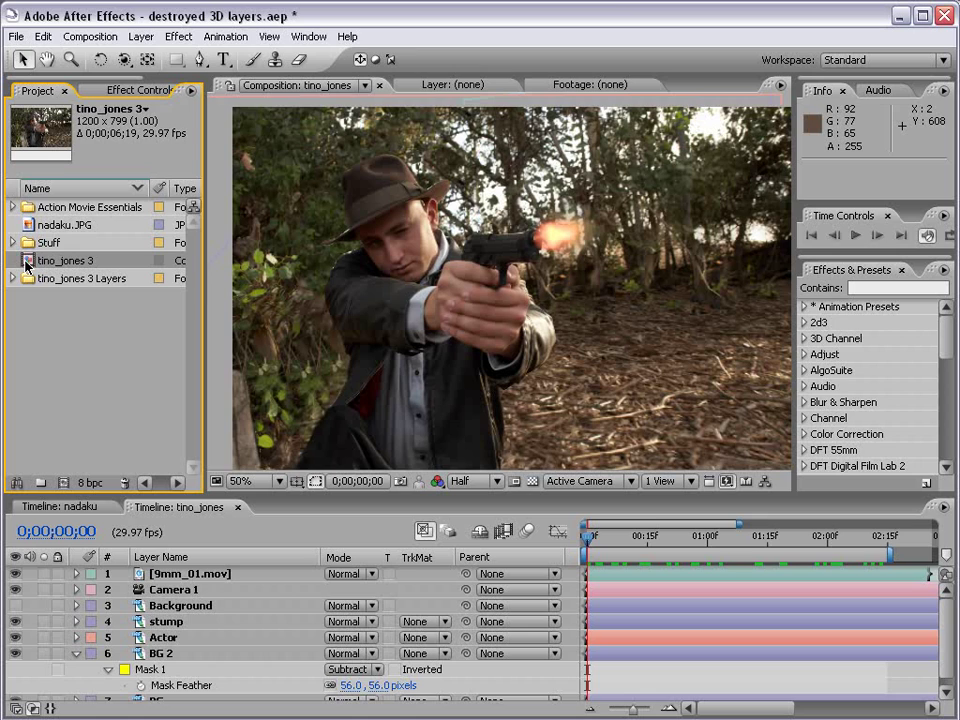
pyautogui.doubleClick(27, 263)
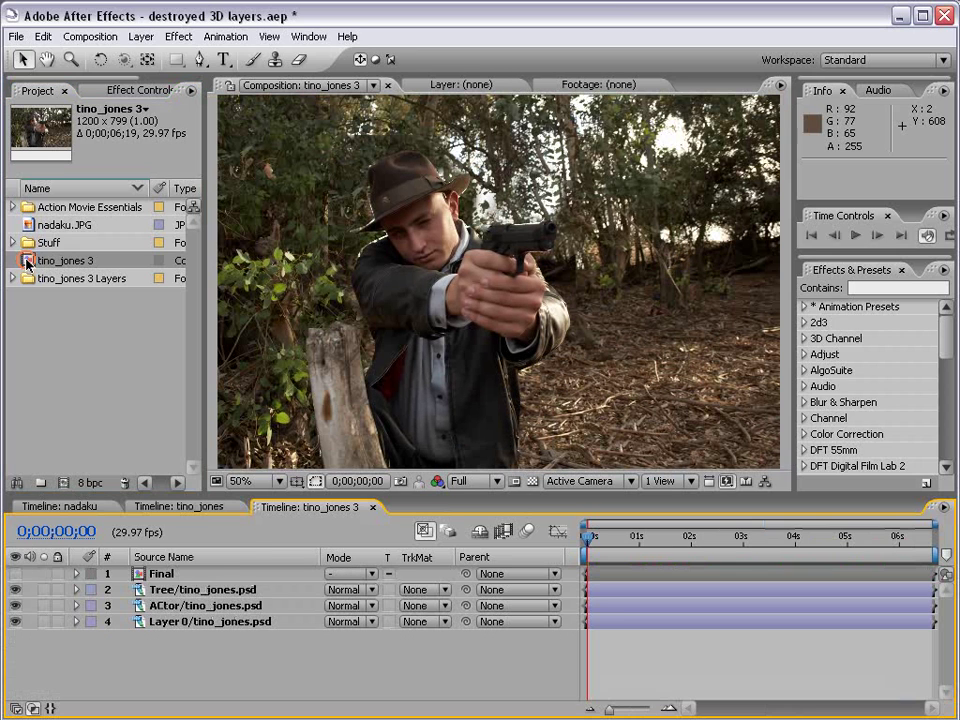
pyautogui.click(175, 606)
pyautogui.click(176, 590)
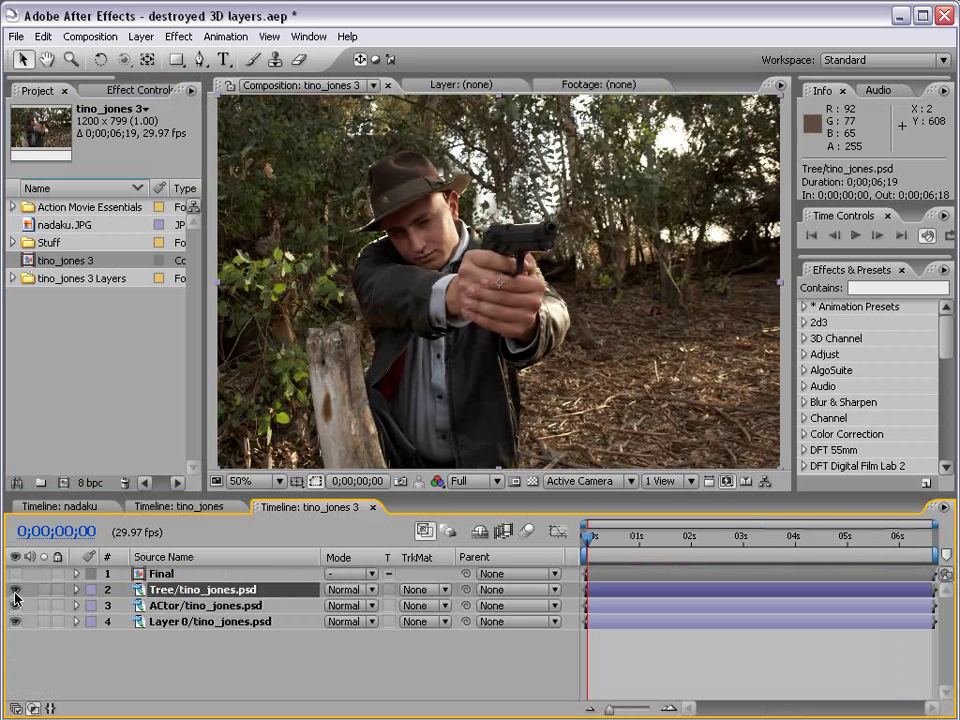
pyautogui.moveTo(15, 598)
pyautogui.mouseDown()
pyautogui.moveTo(12, 620)
pyautogui.moveTo(15, 590)
pyautogui.mouseUp()
pyautogui.click(156, 573)
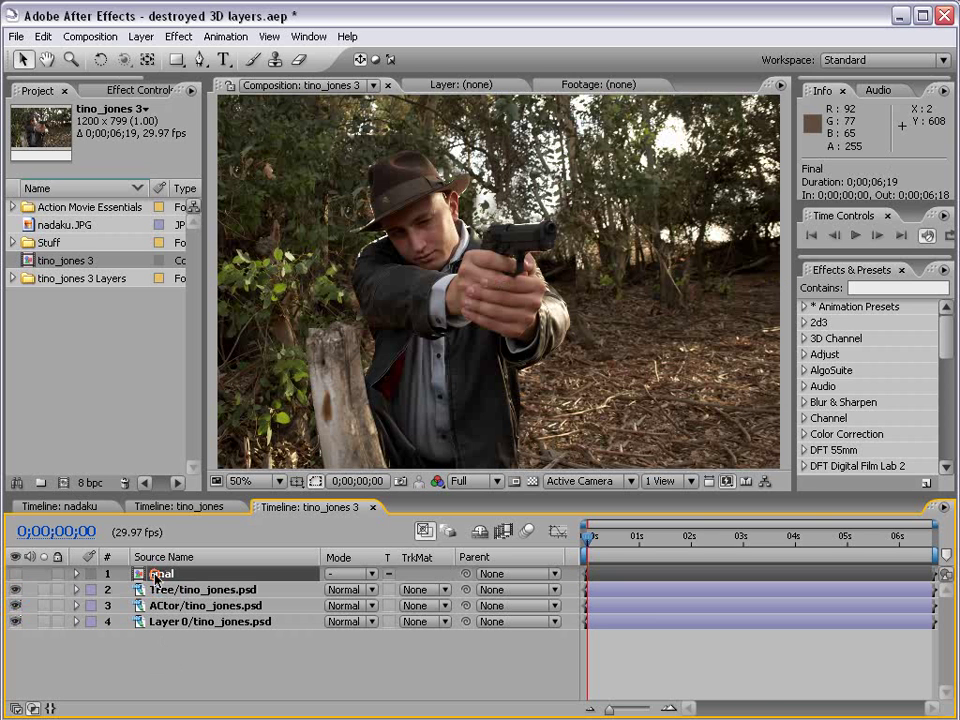
pyautogui.click(15, 573)
pyautogui.click(16, 575)
# In the Final precomp, view the post, gunman and forest layers individually, then re-enable all three.
pyautogui.doubleClick(140, 574)
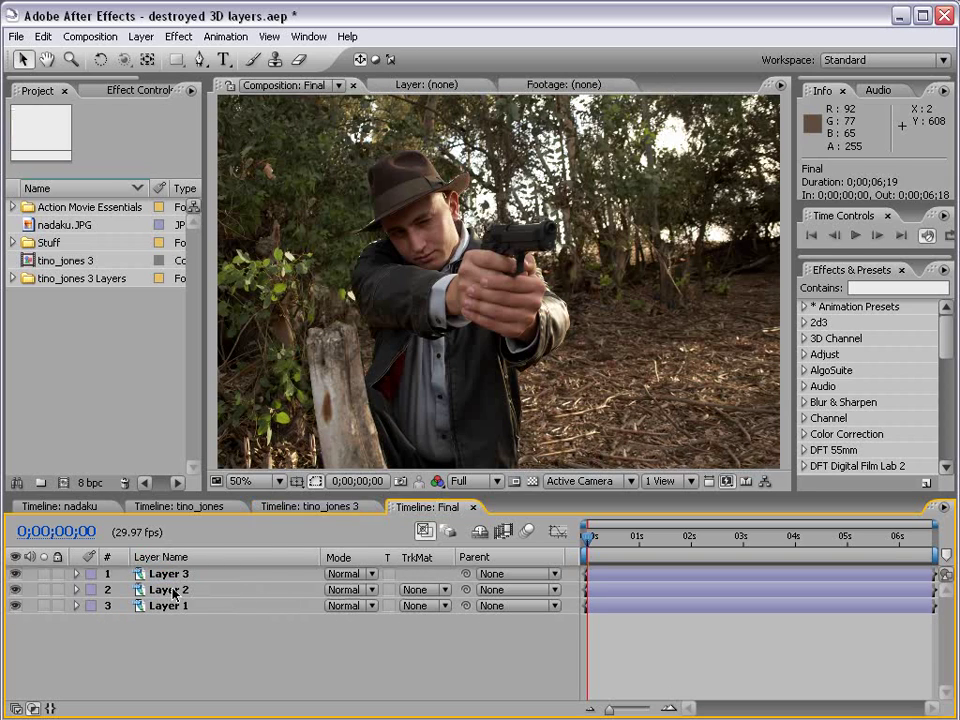
pyautogui.click(176, 627)
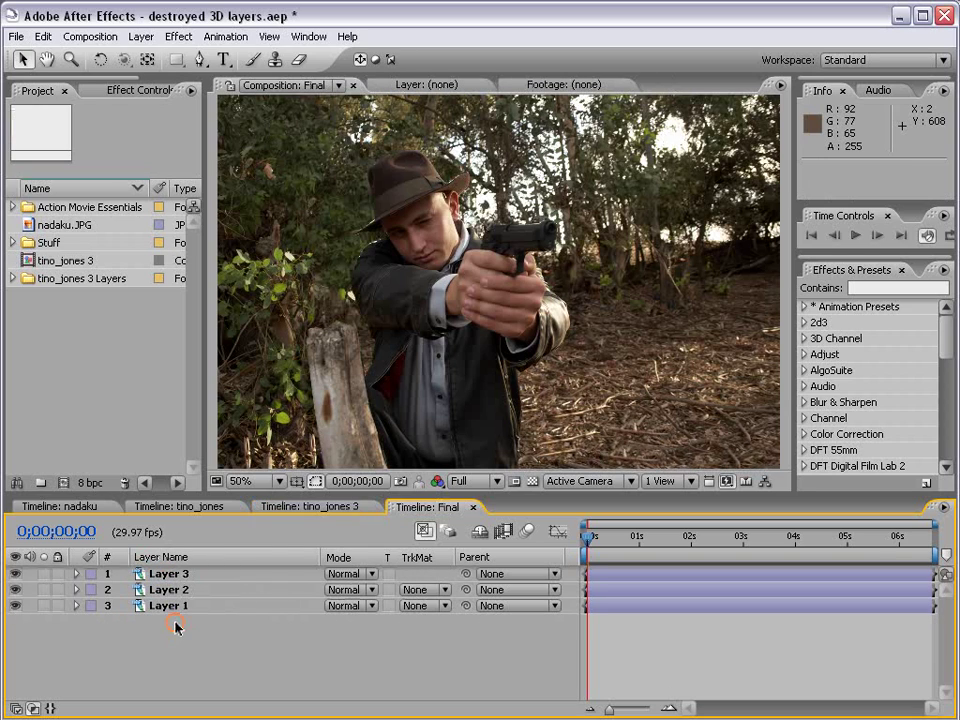
pyautogui.moveTo(15, 590); pyautogui.dragTo(17, 610)
pyautogui.click(15, 574)
pyautogui.click(16, 590)
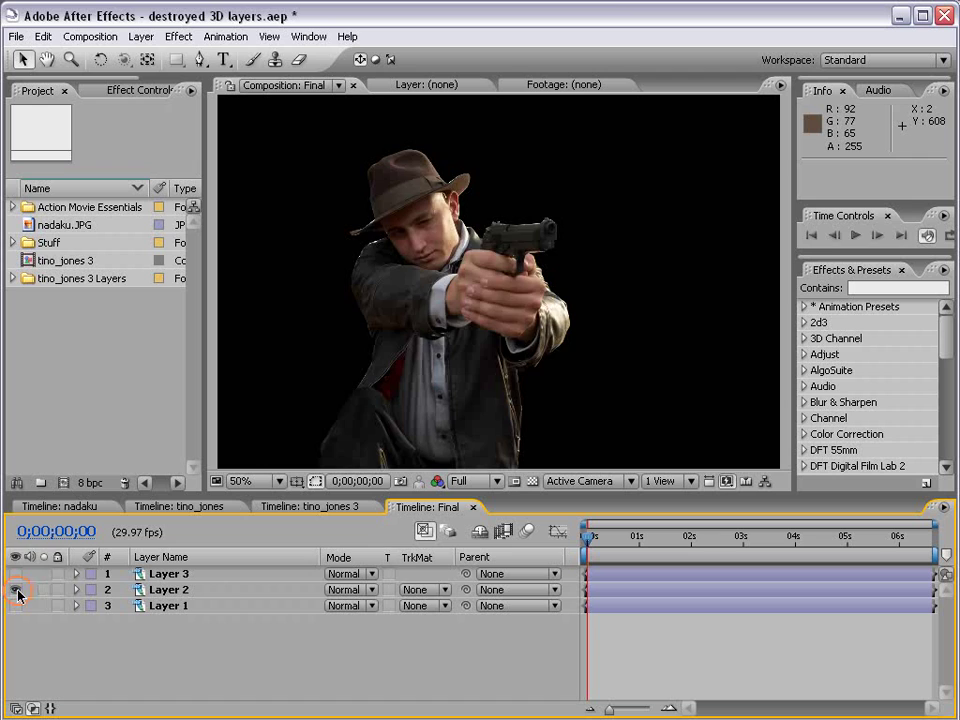
pyautogui.click(16, 590)
pyautogui.click(15, 606)
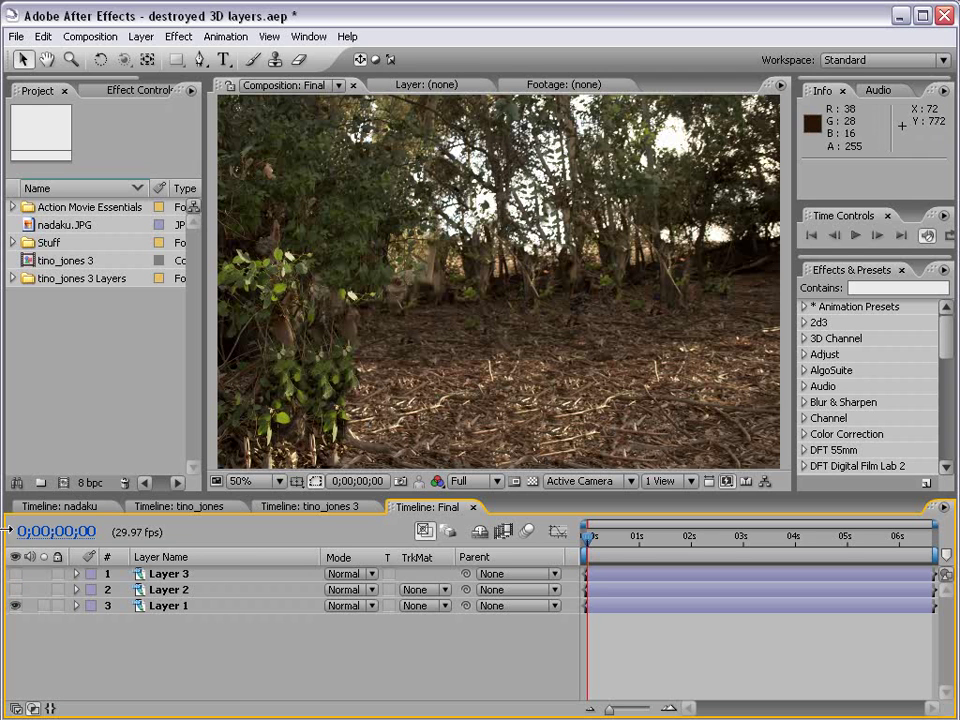
pyautogui.moveTo(15, 590); pyautogui.dragTo(15, 574)
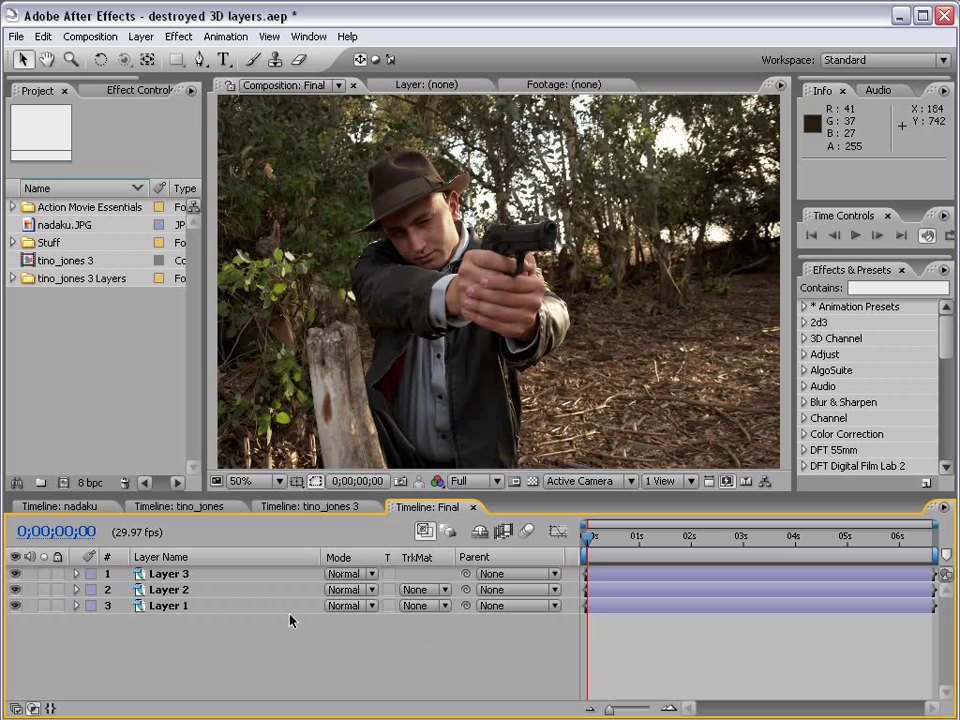
pyautogui.click(24, 706)
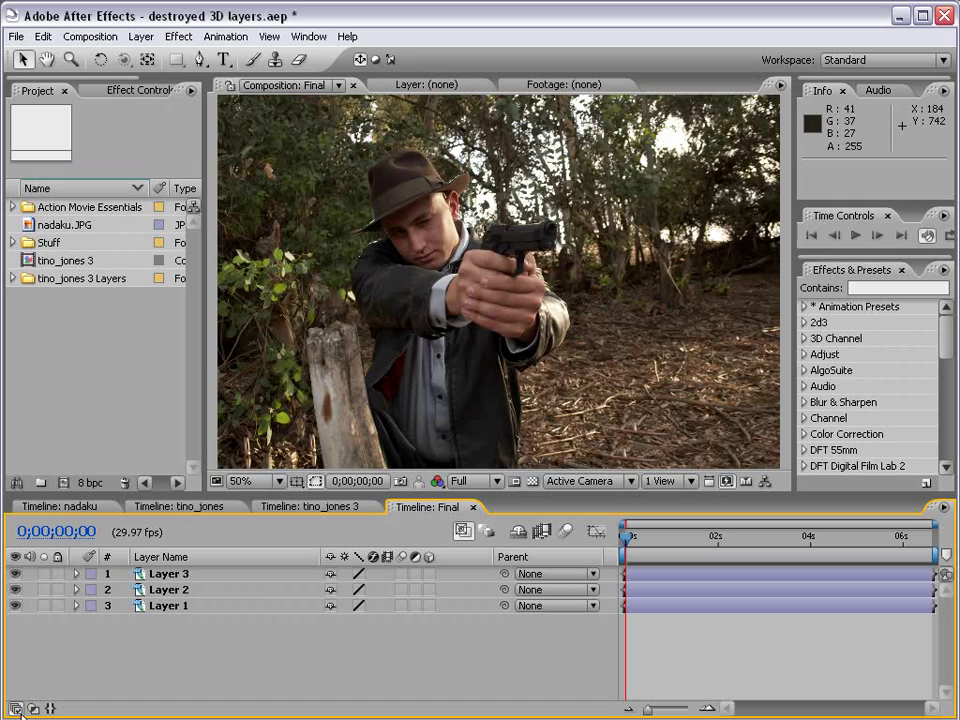
# Make Layers 3, 2 and 1 3D layers and narrow the layer name column.
pyautogui.click(429, 575)
pyautogui.moveTo(430, 593); pyautogui.dragTo(429, 606)
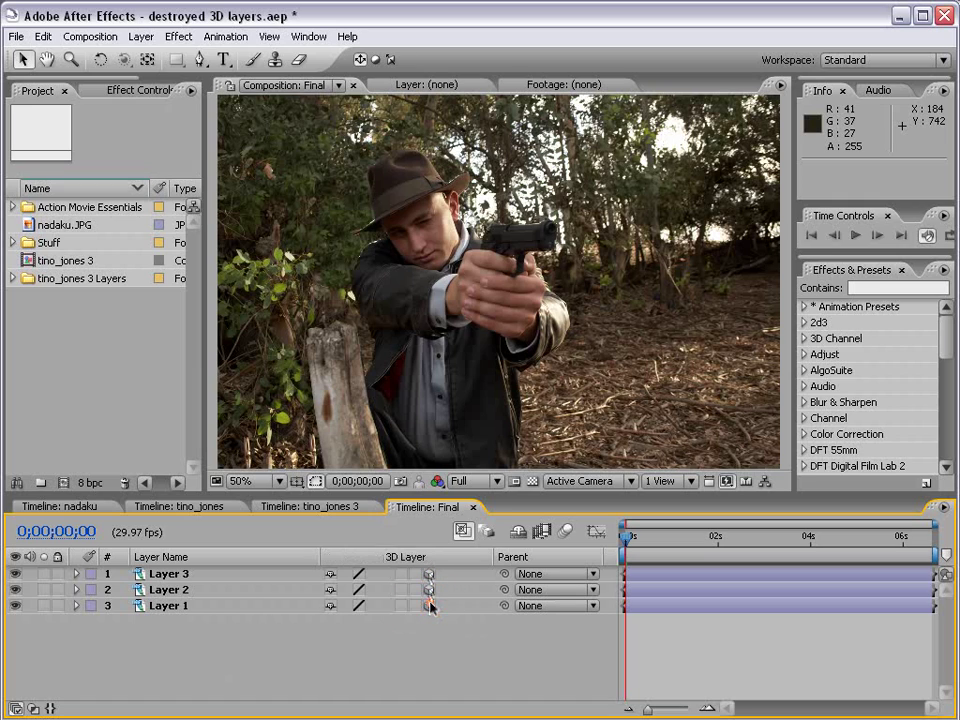
pyautogui.moveTo(320, 557); pyautogui.dragTo(234, 557)
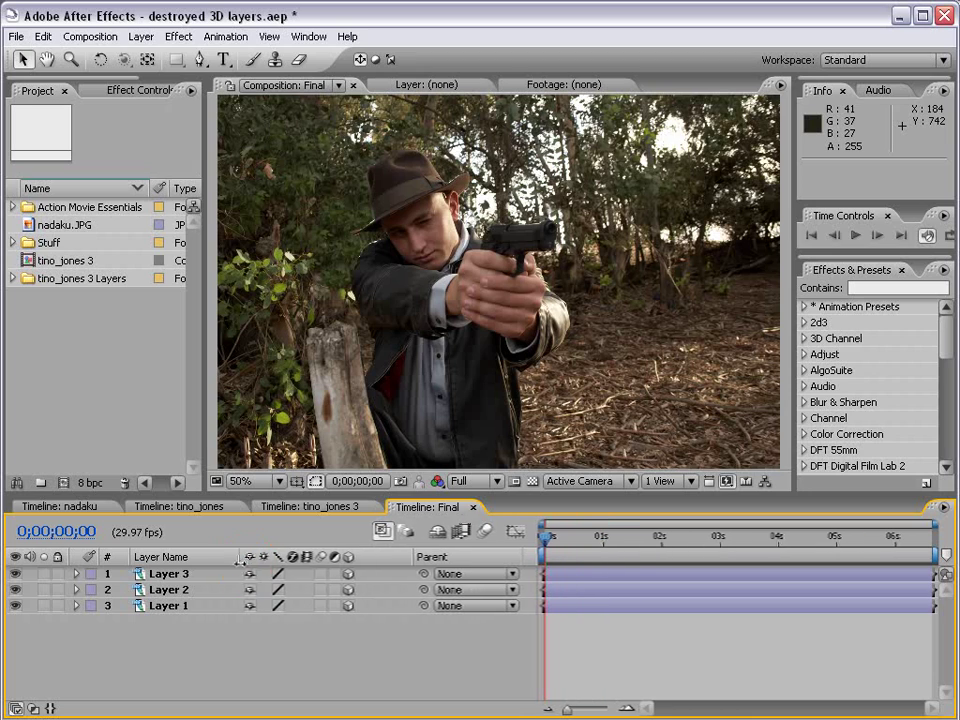
# Rename the layers Tree, Actor and BG from top to bottom.
pyautogui.click(186, 574)
pyautogui.press('Return')
pyautogui.write('Tree')
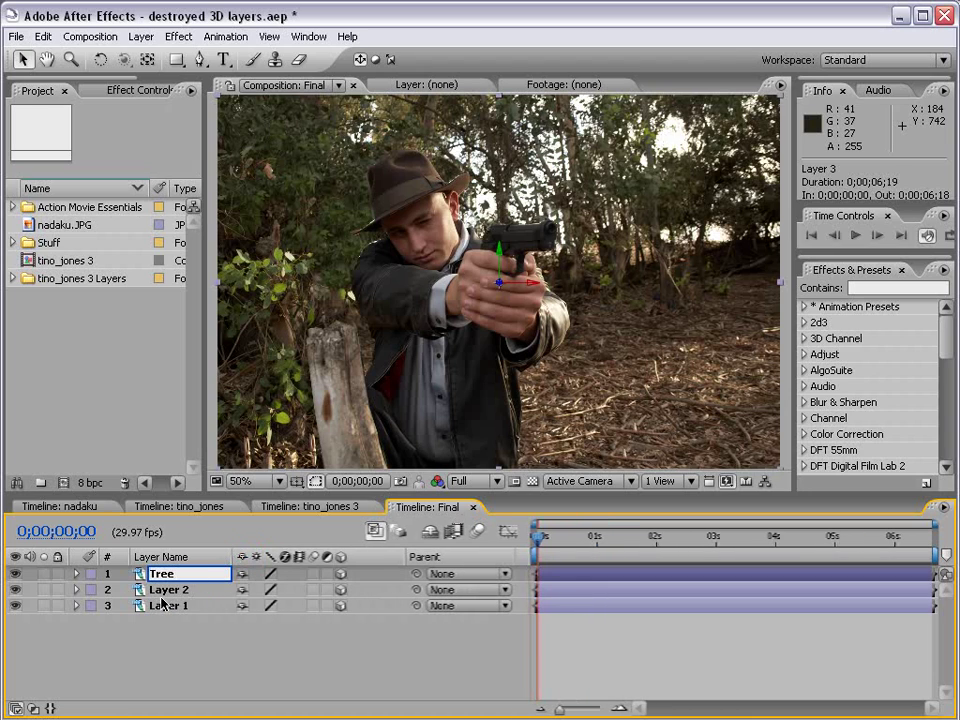
pyautogui.click(165, 590)
pyautogui.press('Return')
pyautogui.write('Acto')
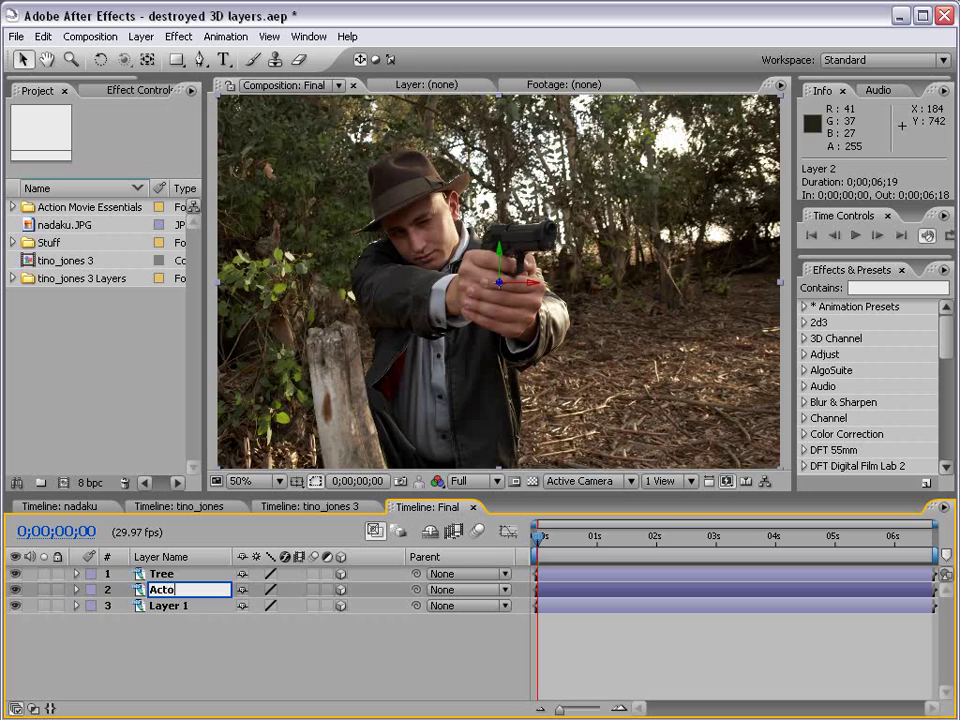
pyautogui.write('r')
pyautogui.press('Return')
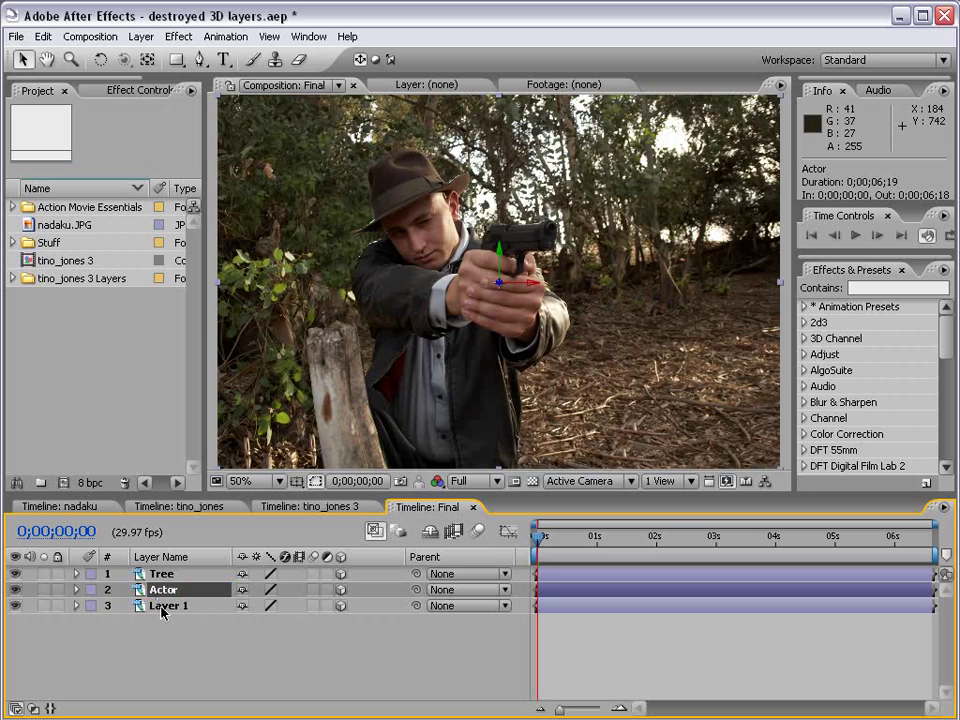
pyautogui.click(162, 608)
pyautogui.press('Return')
pyautogui.write('BG')
pyautogui.click(203, 641)
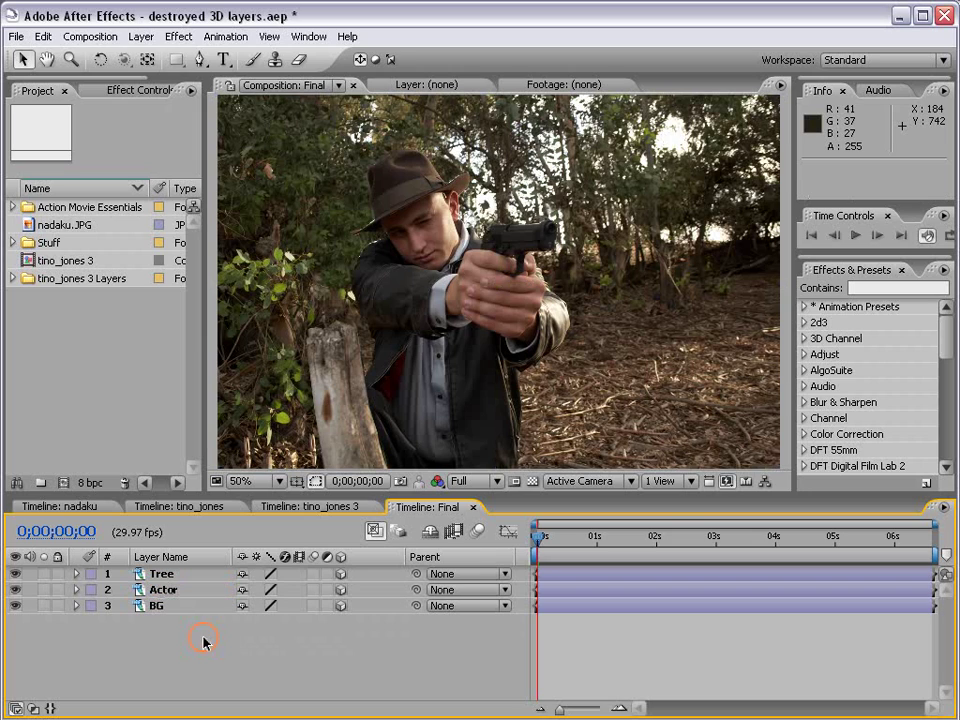
# Create a new camera layer, Camera 1, using the 35mm lens preset in the Final composition.
pyautogui.press(',')
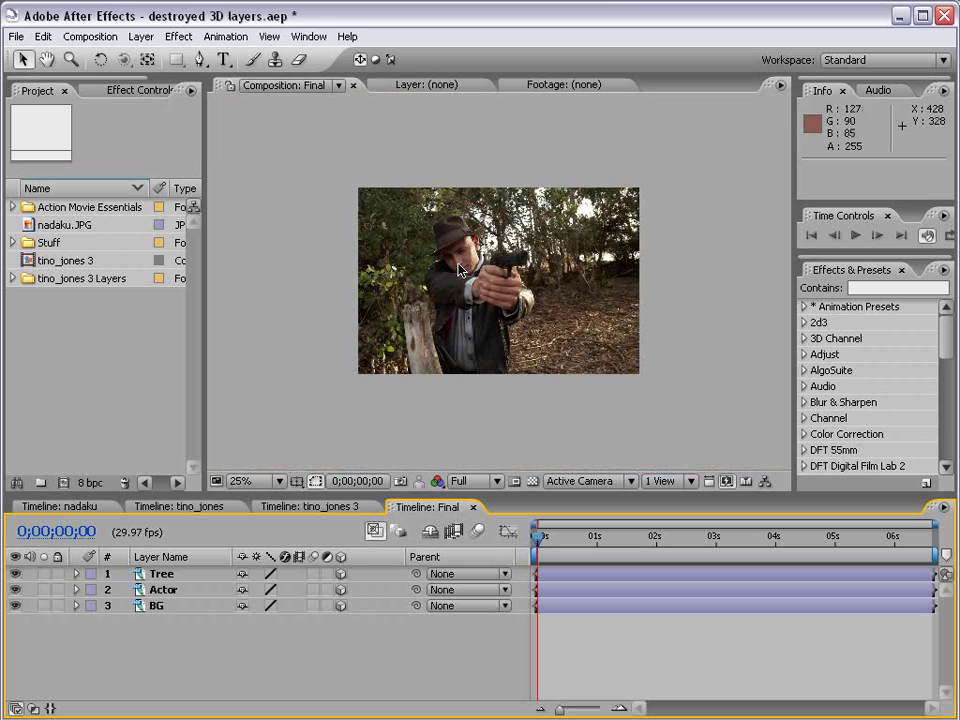
pyautogui.click(140, 37)
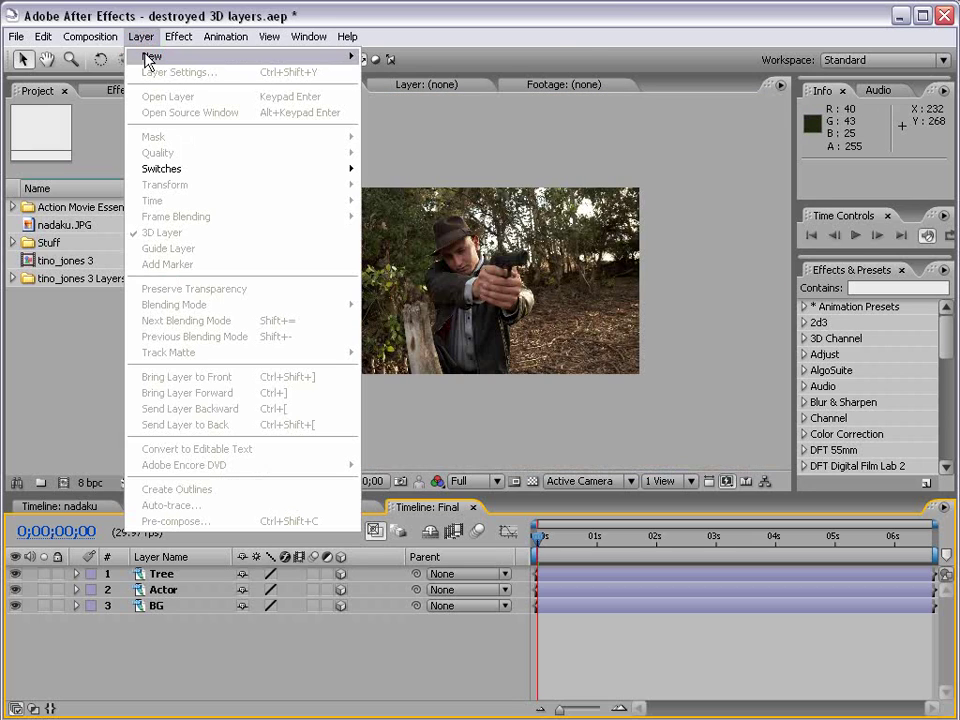
pyautogui.moveTo(152, 57)
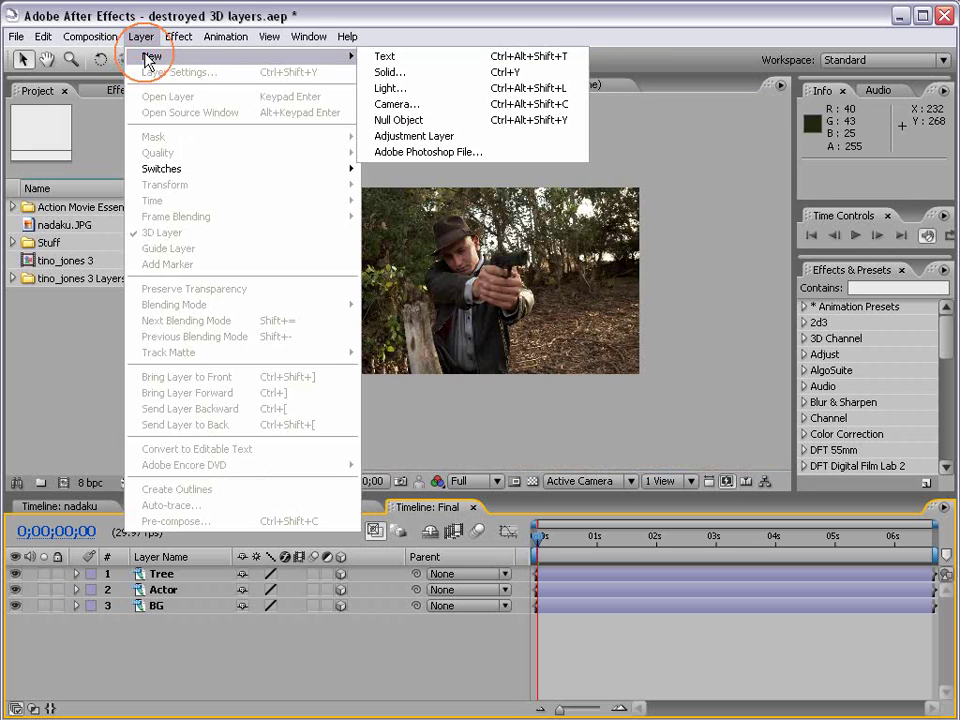
pyautogui.click(462, 108)
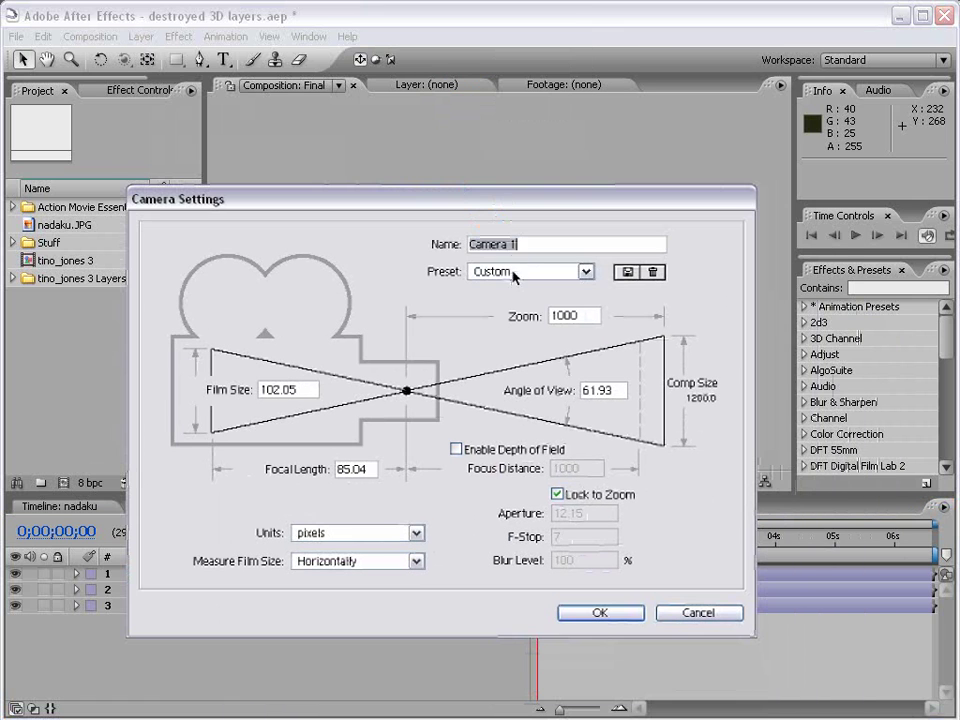
pyautogui.click(514, 276)
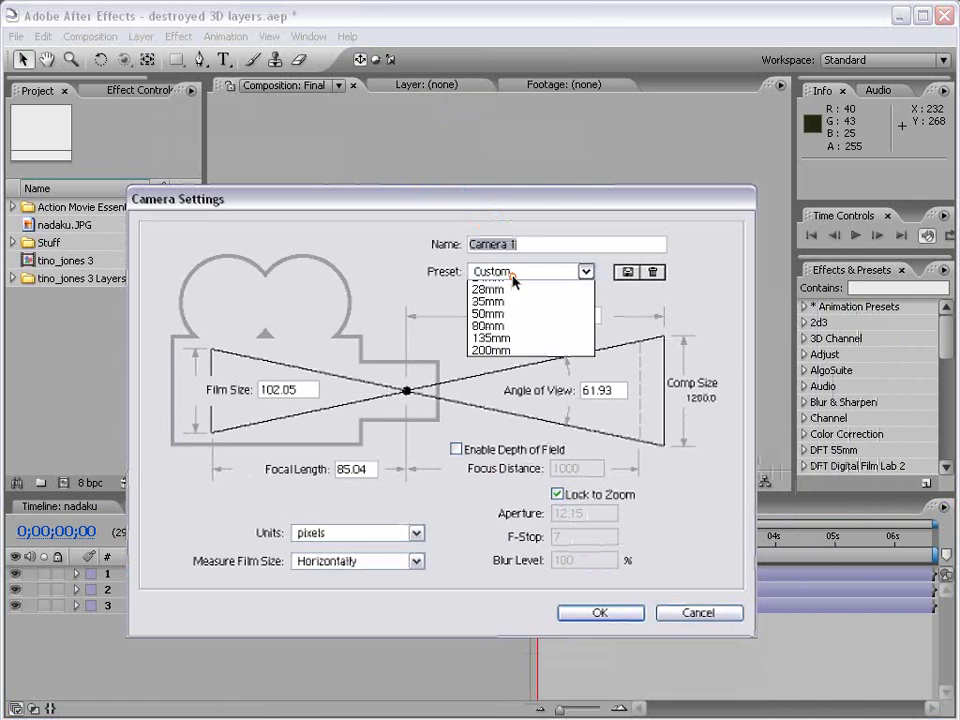
pyautogui.click(548, 358)
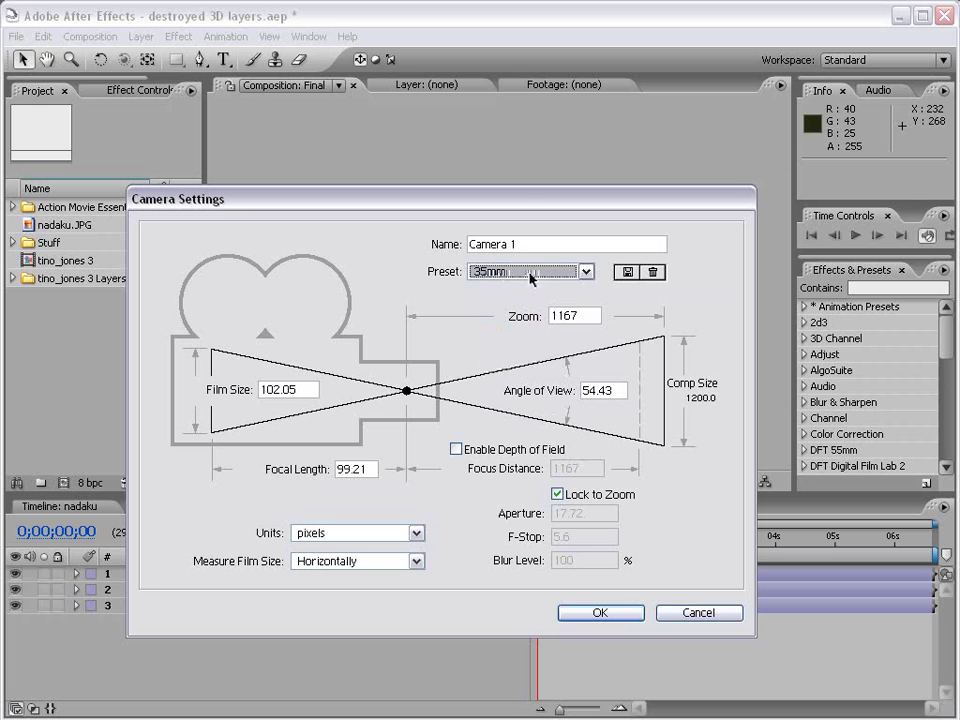
pyautogui.click(608, 614)
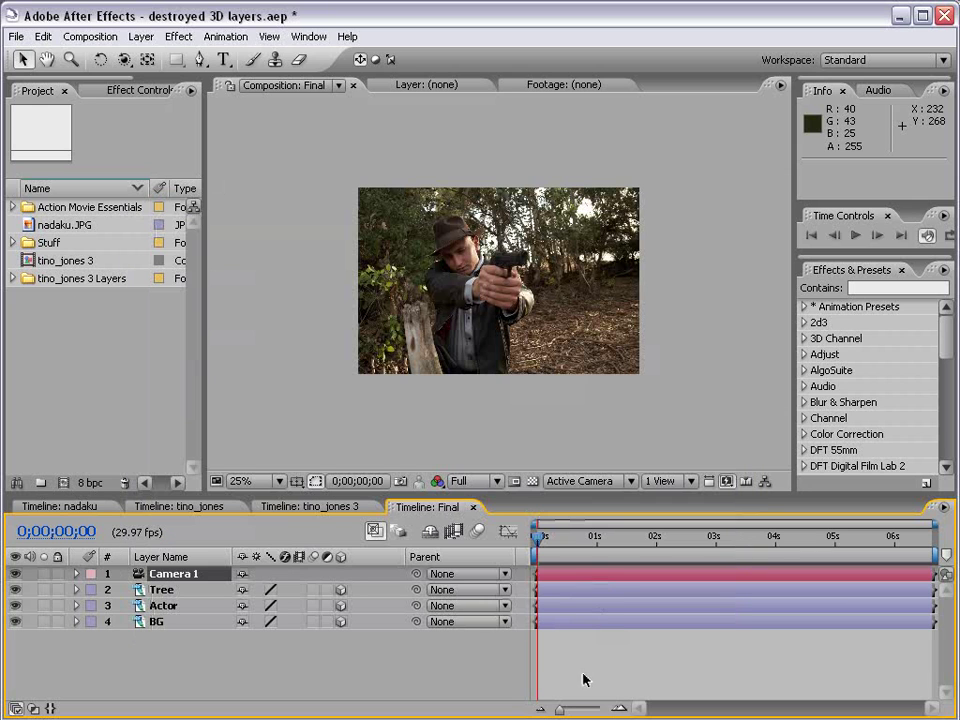
pyautogui.click(175, 597)
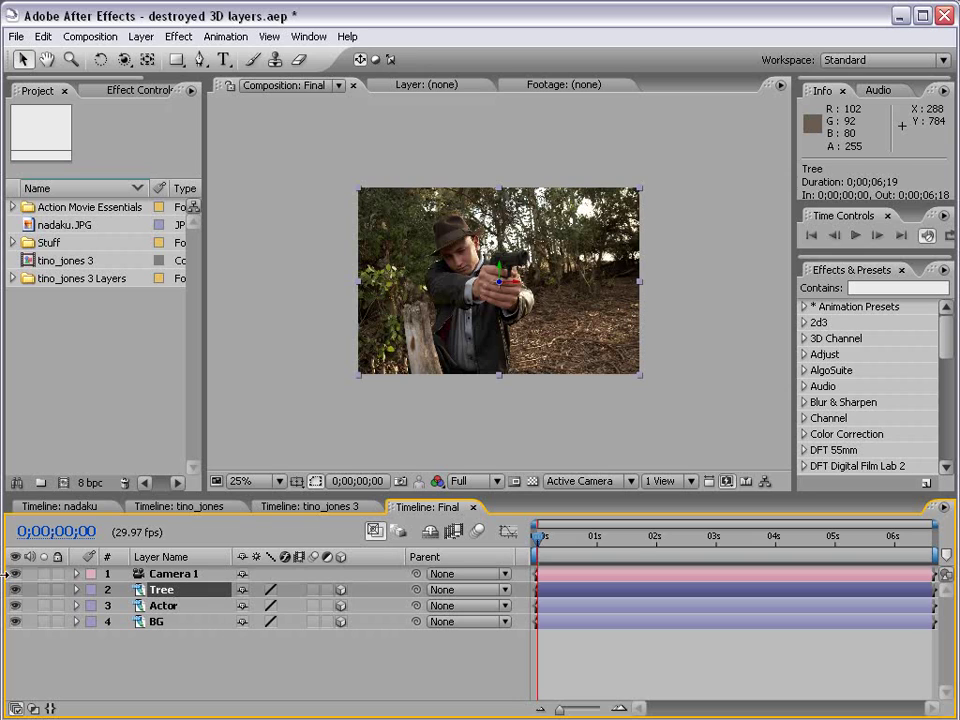
# Move the Tree layer toward the camera and push the BG layer far back in depth.
pyautogui.scroll(1, 500, 285)
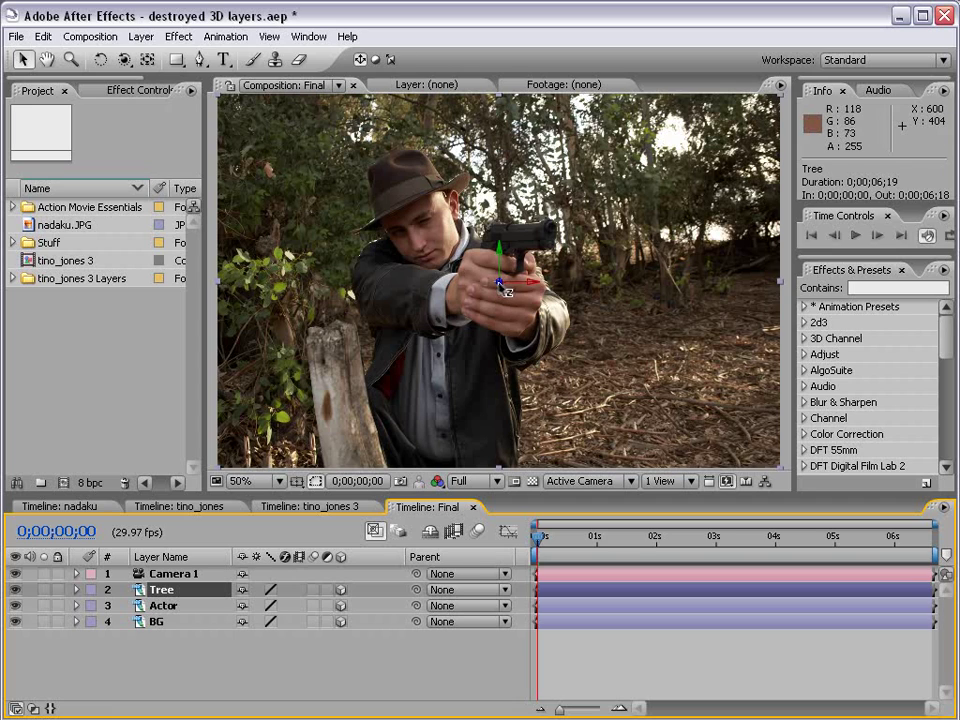
pyautogui.moveTo(503, 288); pyautogui.dragTo(367, 463)
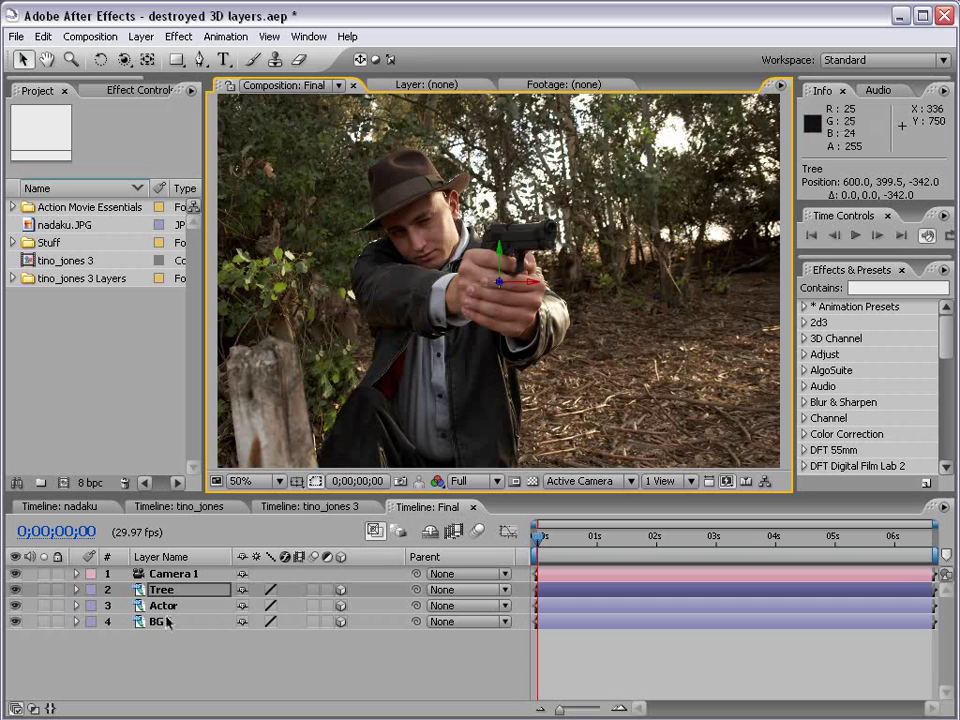
pyautogui.click(160, 622)
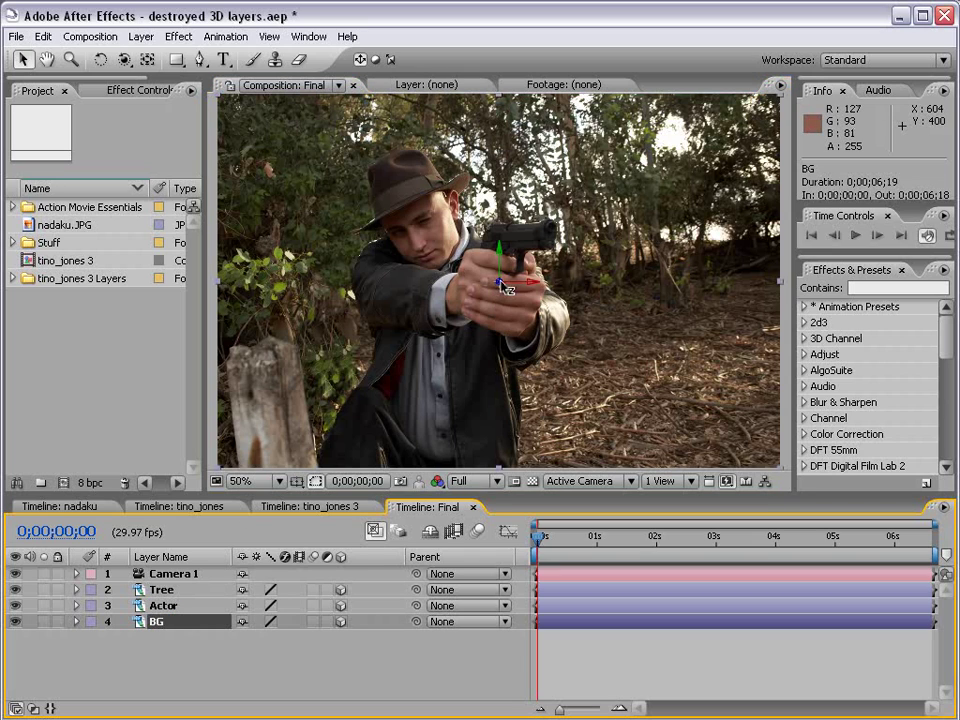
pyautogui.moveTo(502, 286); pyautogui.dragTo(163, 719)
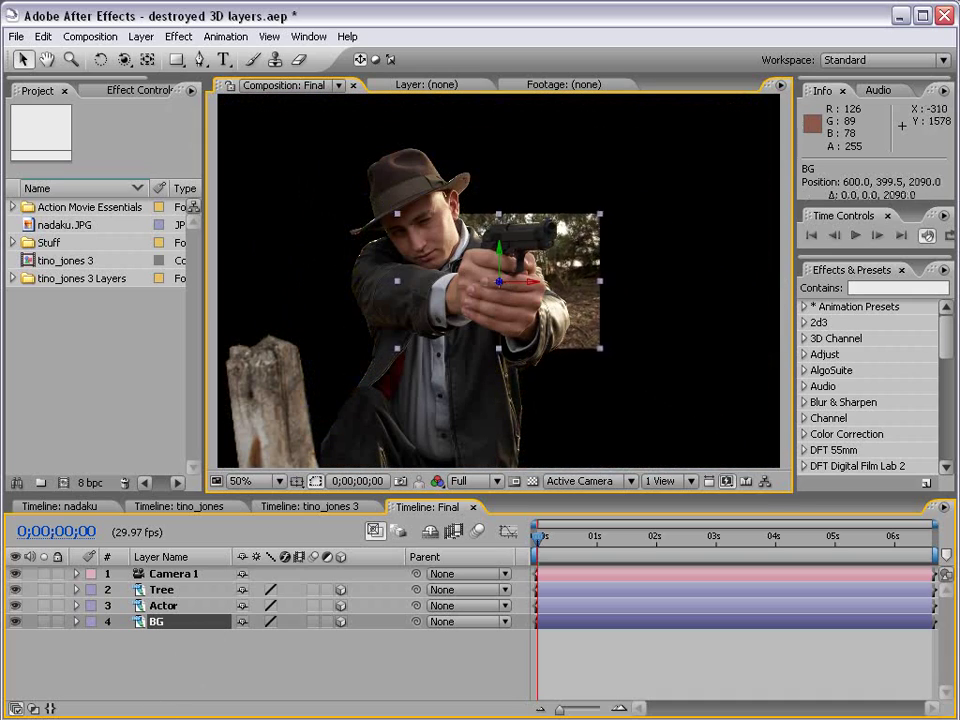
# Scale BG up to about 283% to refill the frame and Tree down to about 70%.
pyautogui.press(',')
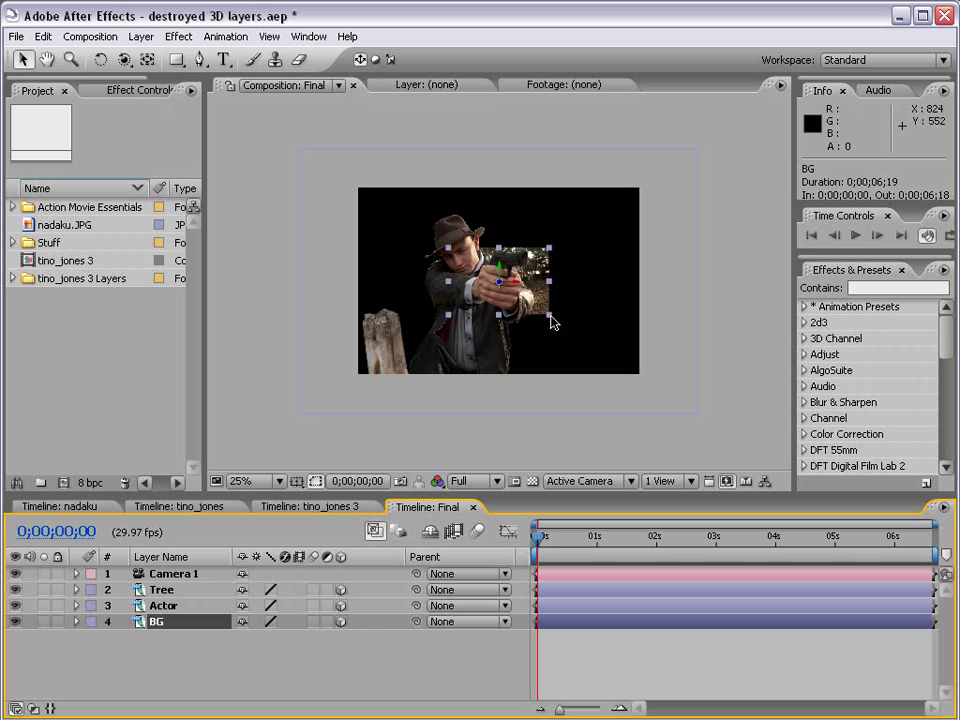
pyautogui.moveTo(552, 320); pyautogui.dragTo(643, 386)
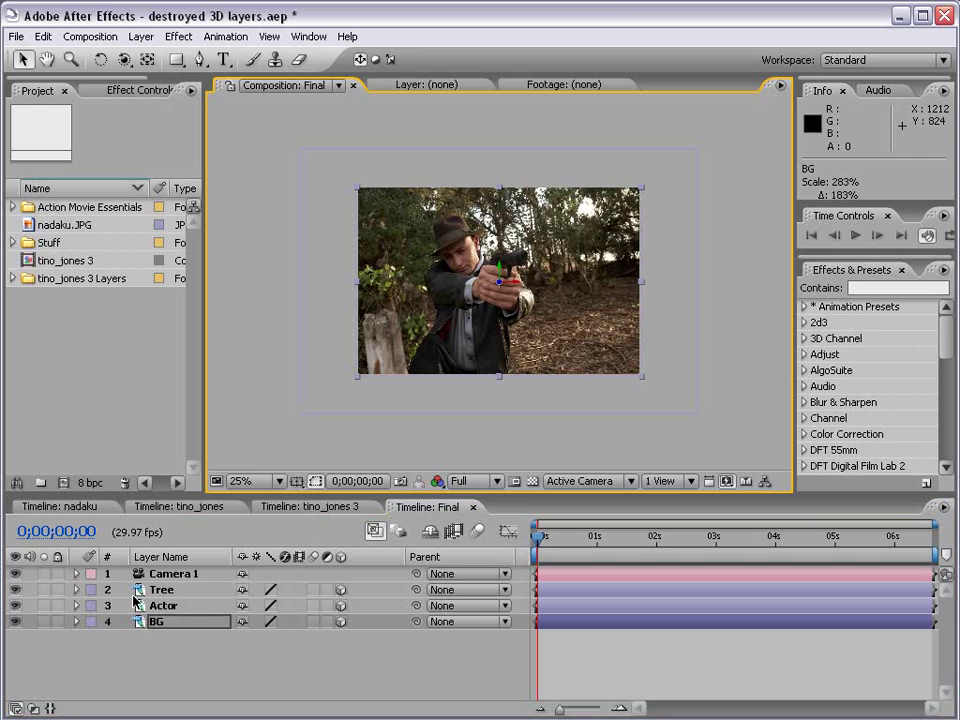
pyautogui.click(172, 591)
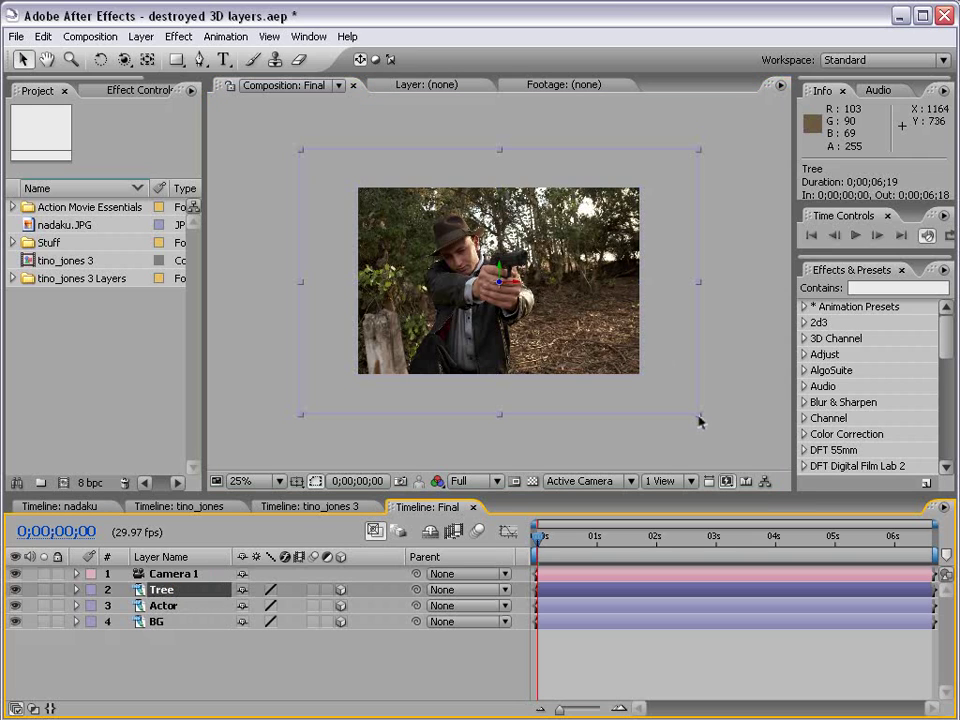
pyautogui.moveTo(699, 419); pyautogui.dragTo(643, 388)
pyautogui.click(606, 418)
# Test-orbit Camera 1, undo the orbit, and reveal its Position and Point of Interest properties.
pyautogui.press('.')
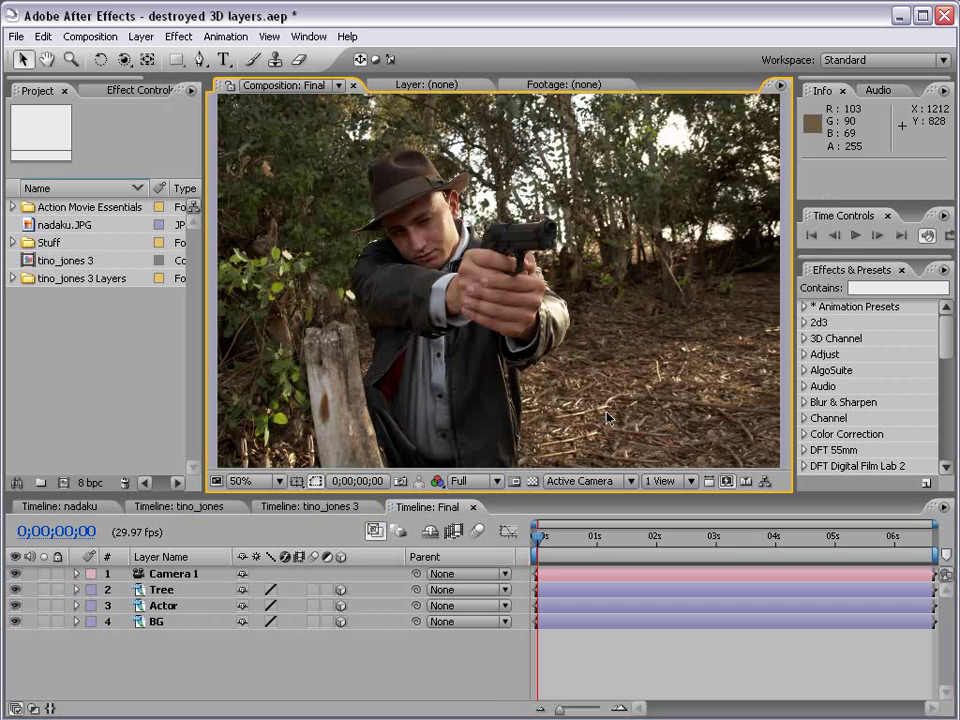
pyautogui.click(124, 60)
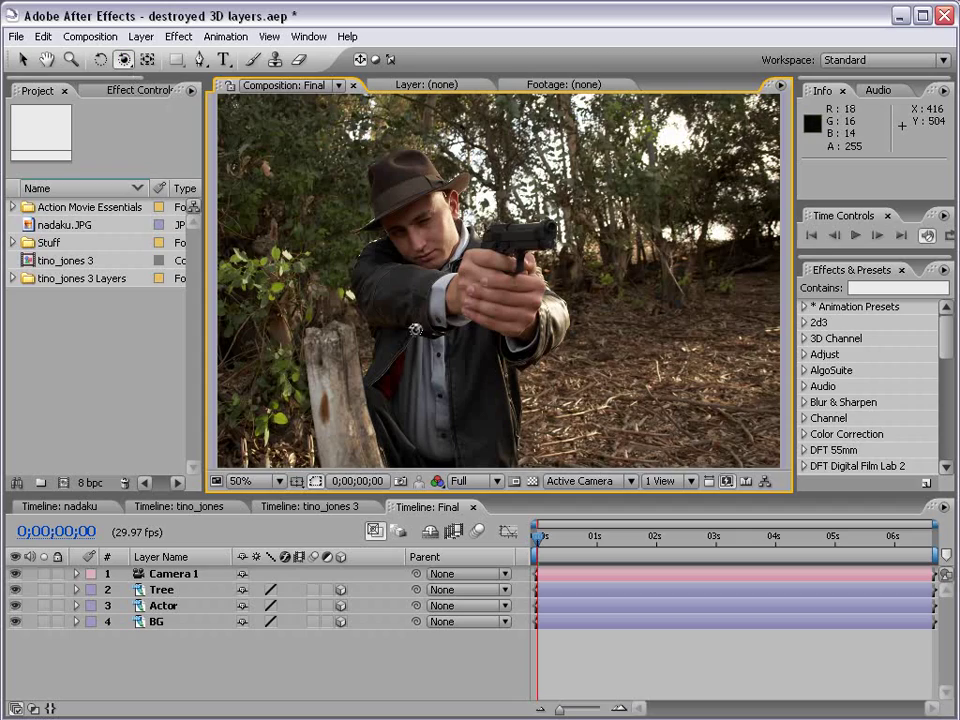
pyautogui.moveTo(427, 387); pyautogui.dragTo(441, 327)
pyautogui.hotkey('ctrl', 'z')
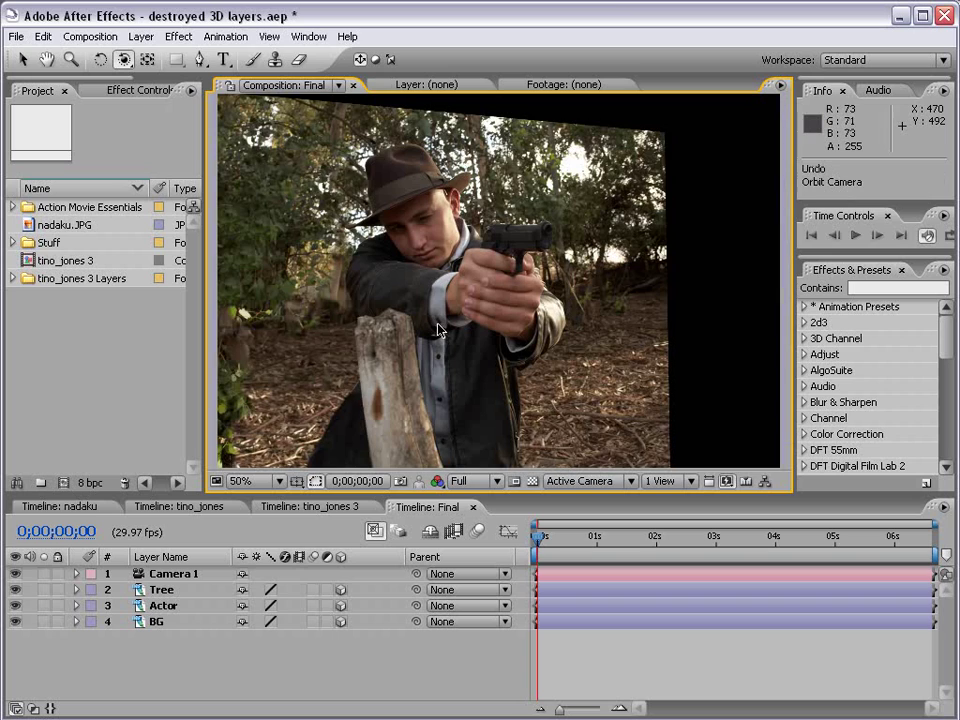
pyautogui.click(186, 576)
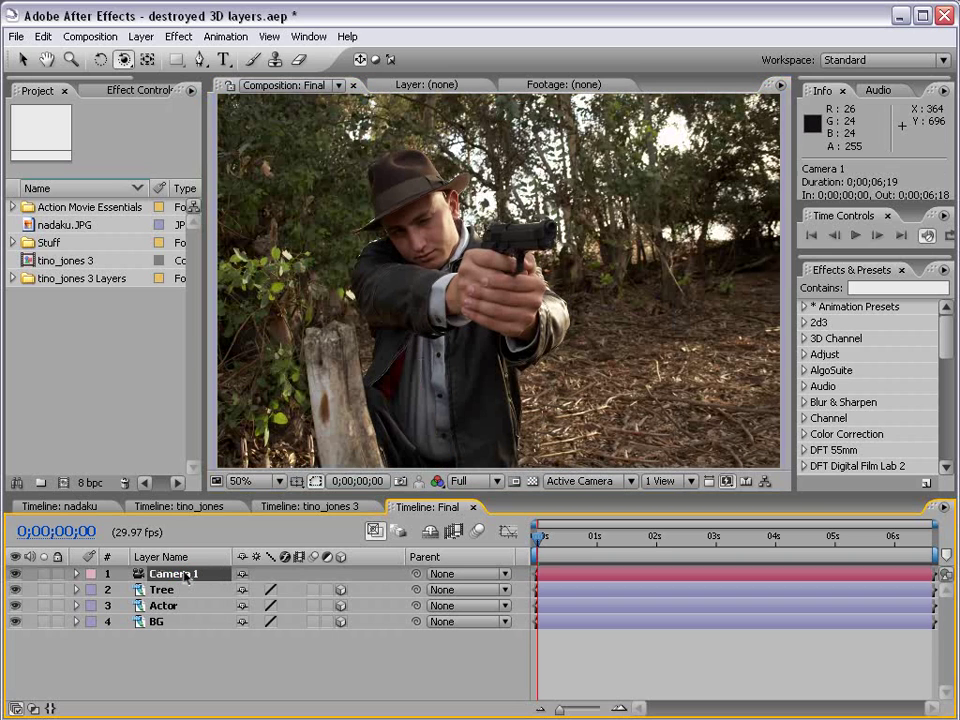
pyautogui.press('p')
pyautogui.hotkey('shift', 'a')
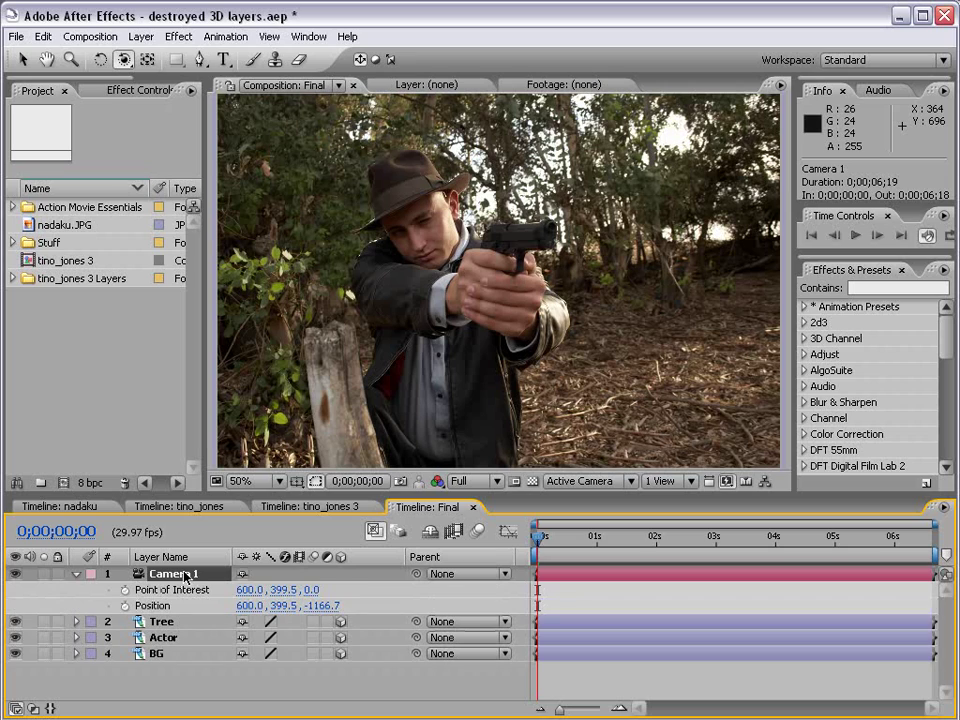
# Keyframe Point of Interest and Position, dolly the camera toward the actor at 0;00;01;29, and preview.
pyautogui.click(124, 590)
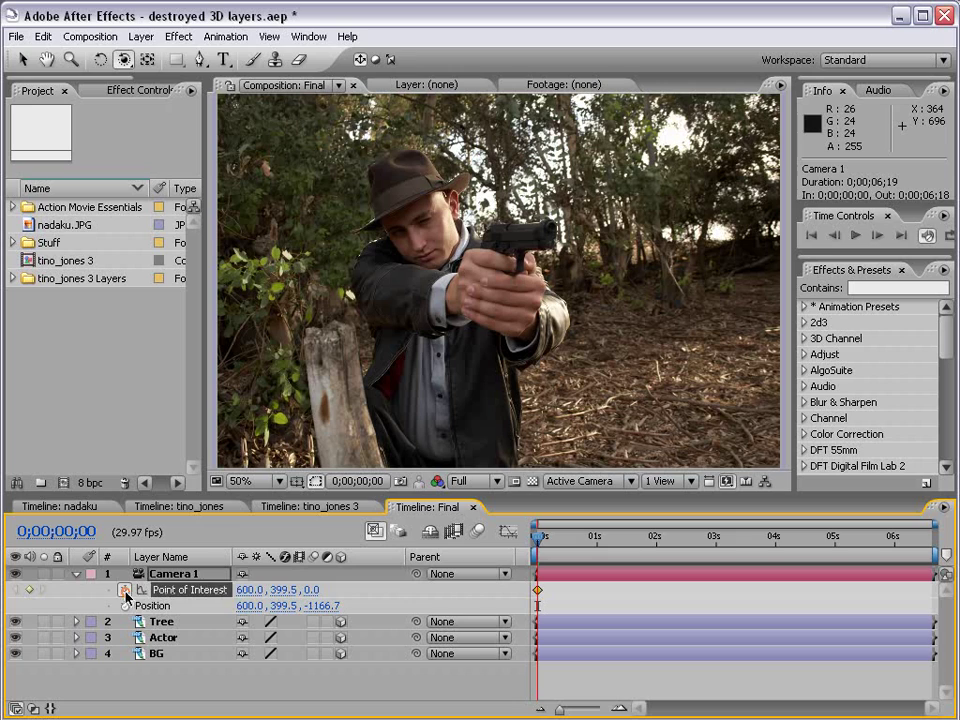
pyautogui.click(124, 606)
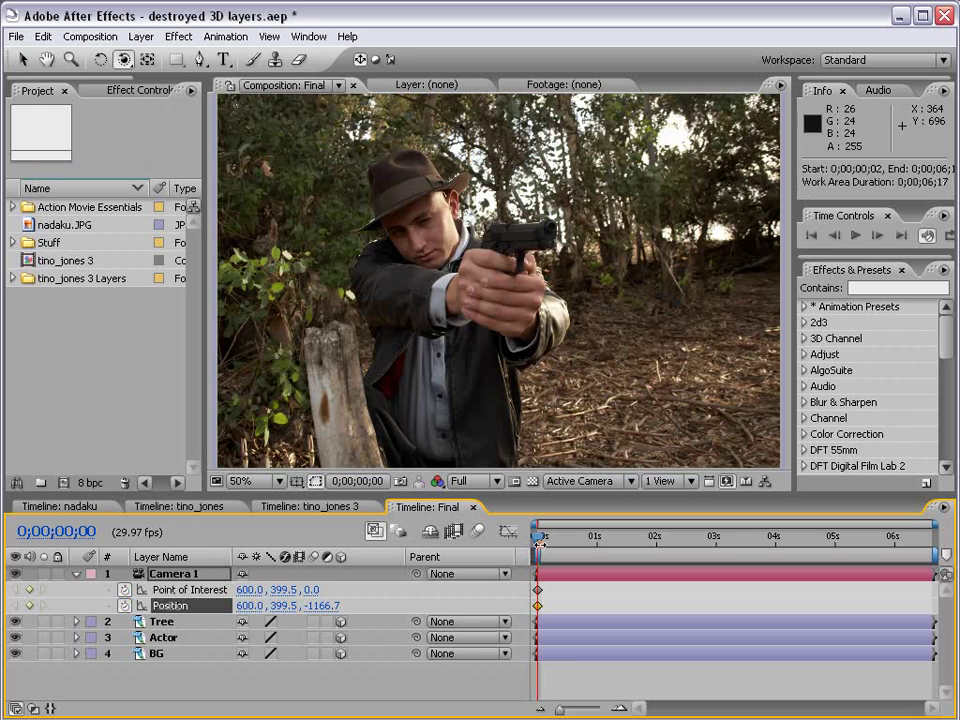
pyautogui.moveTo(563, 540); pyautogui.dragTo(655, 540)
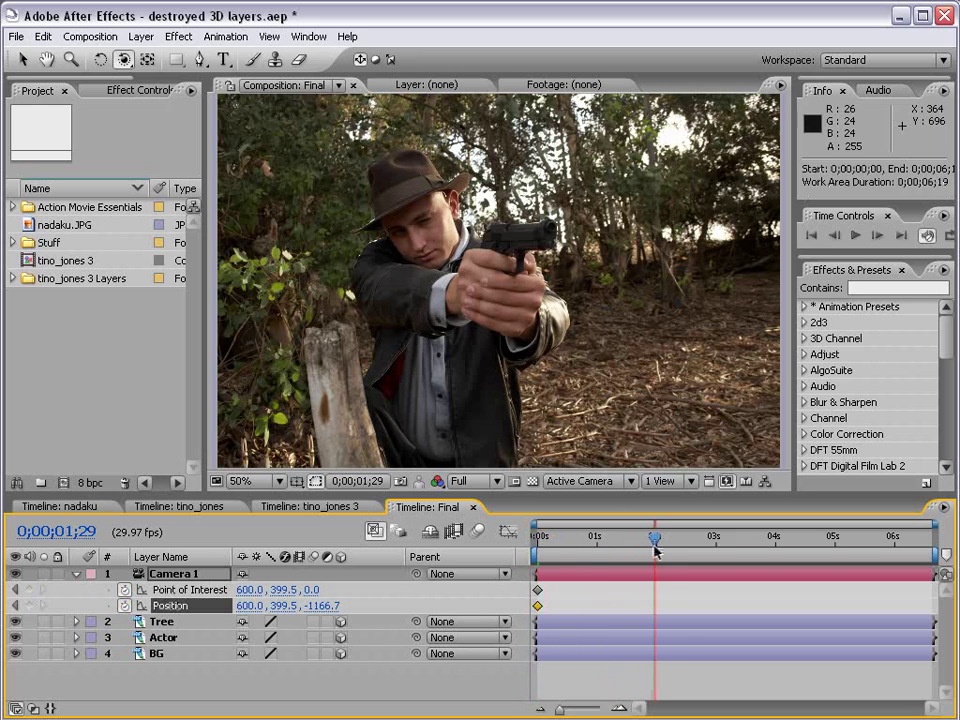
pyautogui.moveTo(453, 271); pyautogui.dragTo(497, 291)
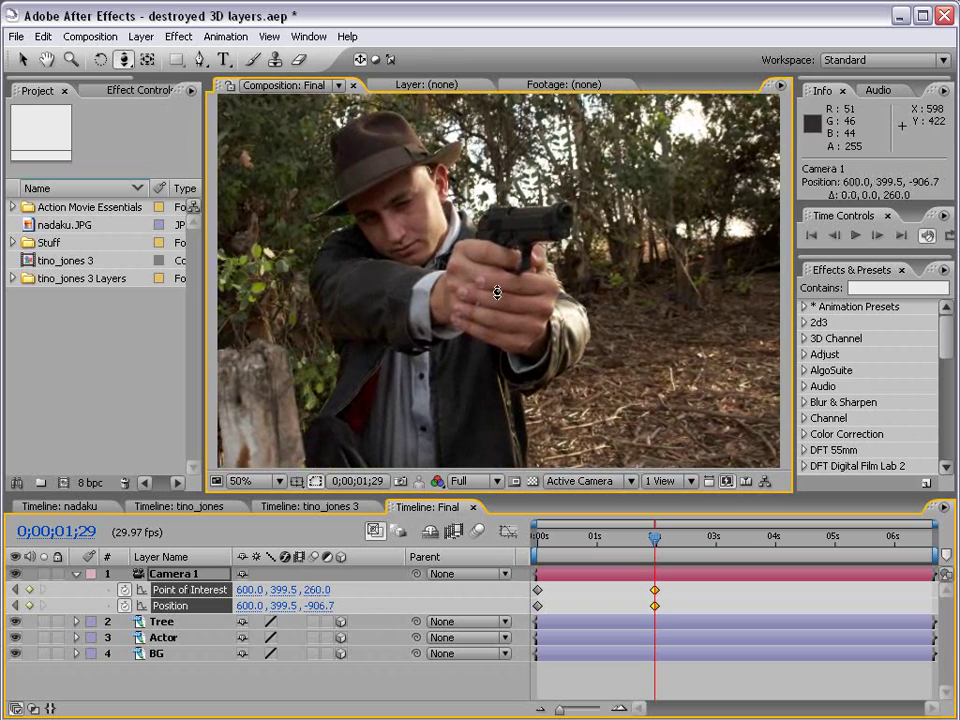
pyautogui.press('KP_0')
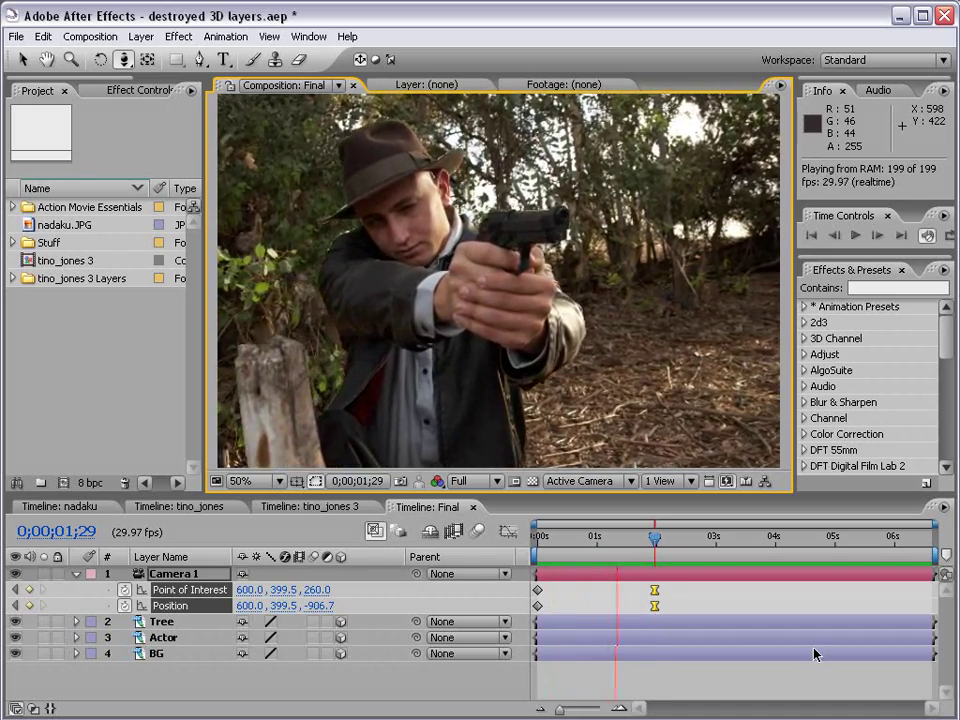
pyautogui.press('space')
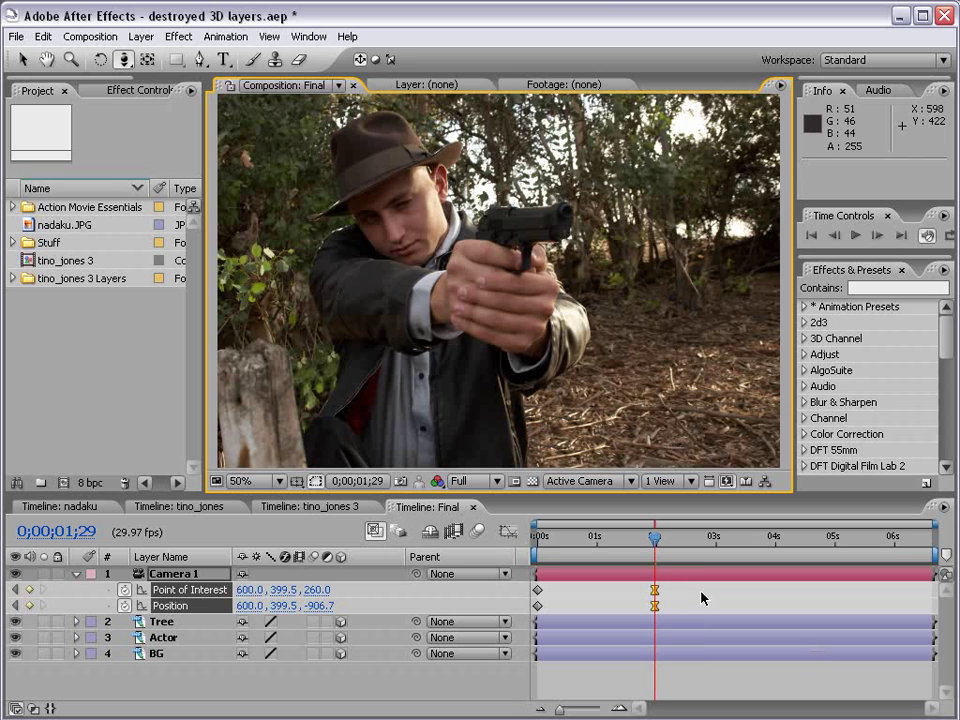
# Undo the keyframe easing, return to the start, and delete the camera keyframes at 02s.
pyautogui.hotkey('ctrl', 'z')
pyautogui.press('v')
pyautogui.moveTo(640, 556); pyautogui.dragTo(521, 553)
pyautogui.press('c')
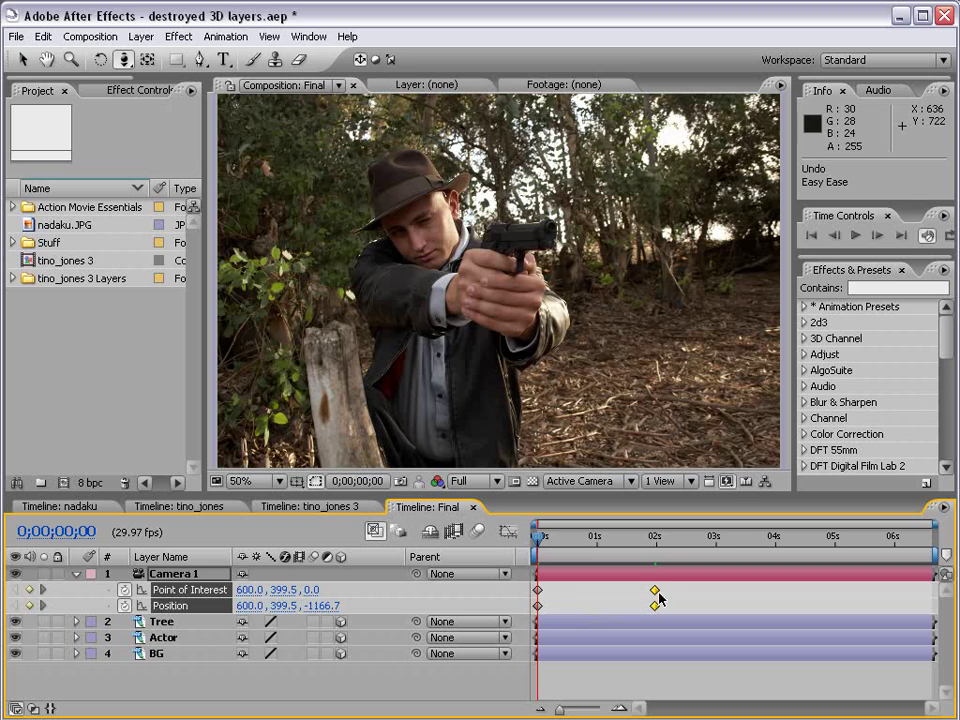
pyautogui.press('Delete')
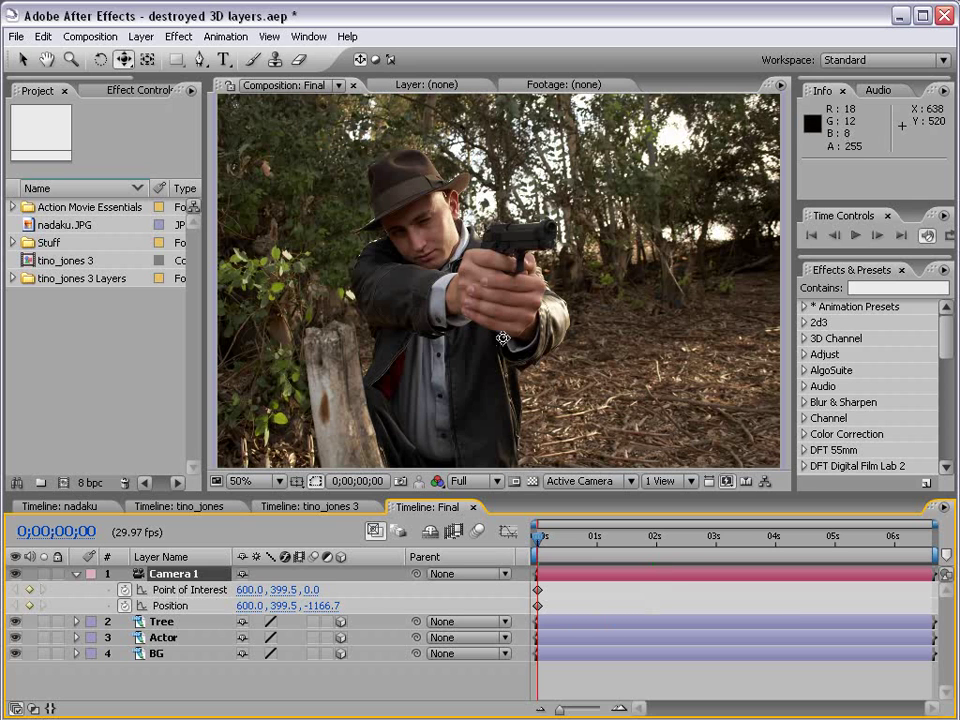
# Track Camera 1 sideways so it pans back to centre on the actor near two seconds.
pyautogui.moveTo(550, 330); pyautogui.dragTo(391, 342)
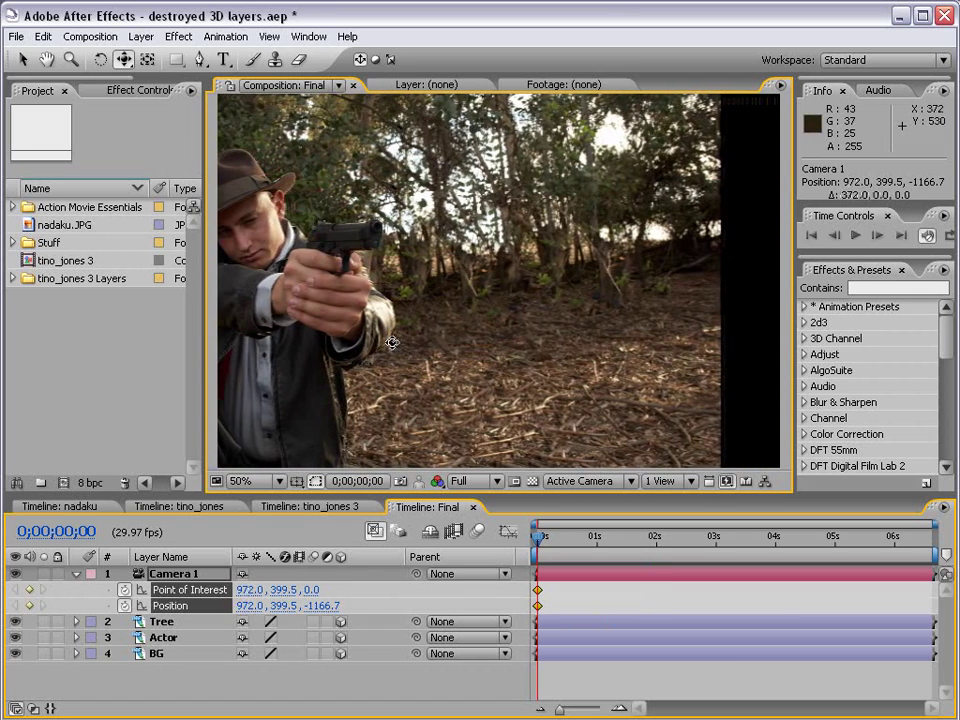
pyautogui.moveTo(540, 541); pyautogui.dragTo(653, 540)
pyautogui.moveTo(312, 326); pyautogui.dragTo(532, 336)
pyautogui.moveTo(653, 540); pyautogui.dragTo(612, 548)
pyautogui.press('Home')
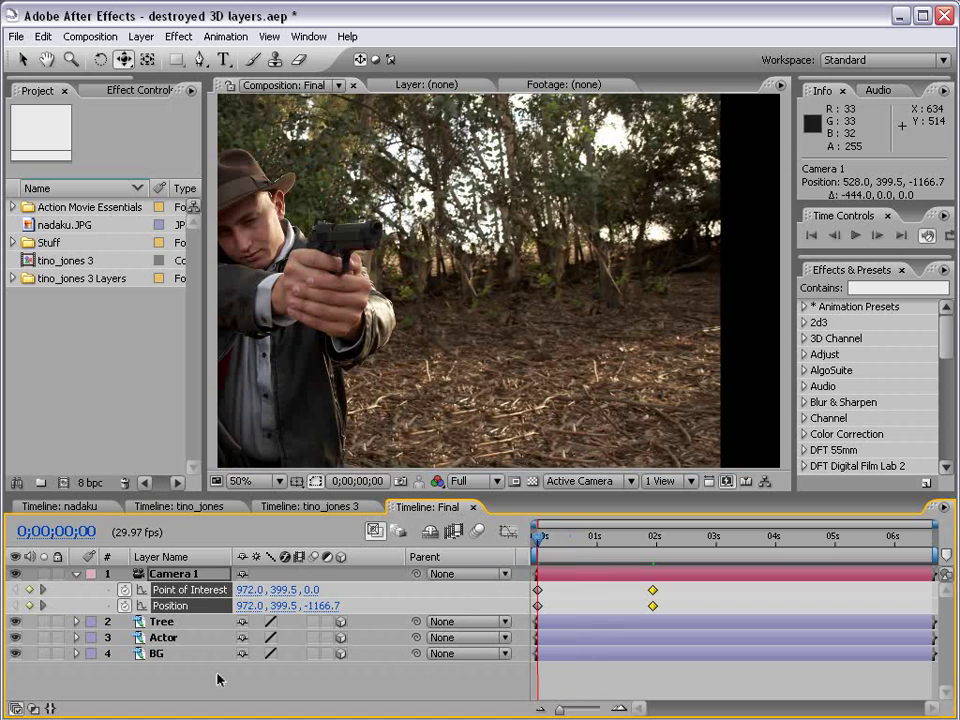
# Enlarge the BG layer to 320.6% and shift it right at the first frame.
pyautogui.press('v')
pyautogui.click(158, 653)
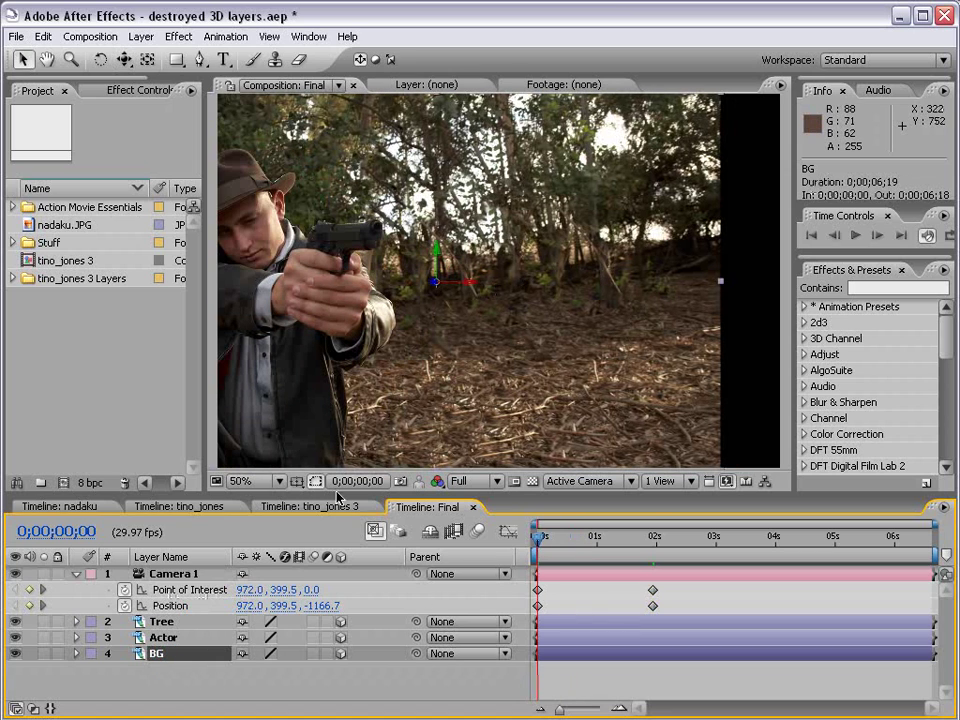
pyautogui.press('s')
pyautogui.moveTo(340, 669); pyautogui.dragTo(436, 553)
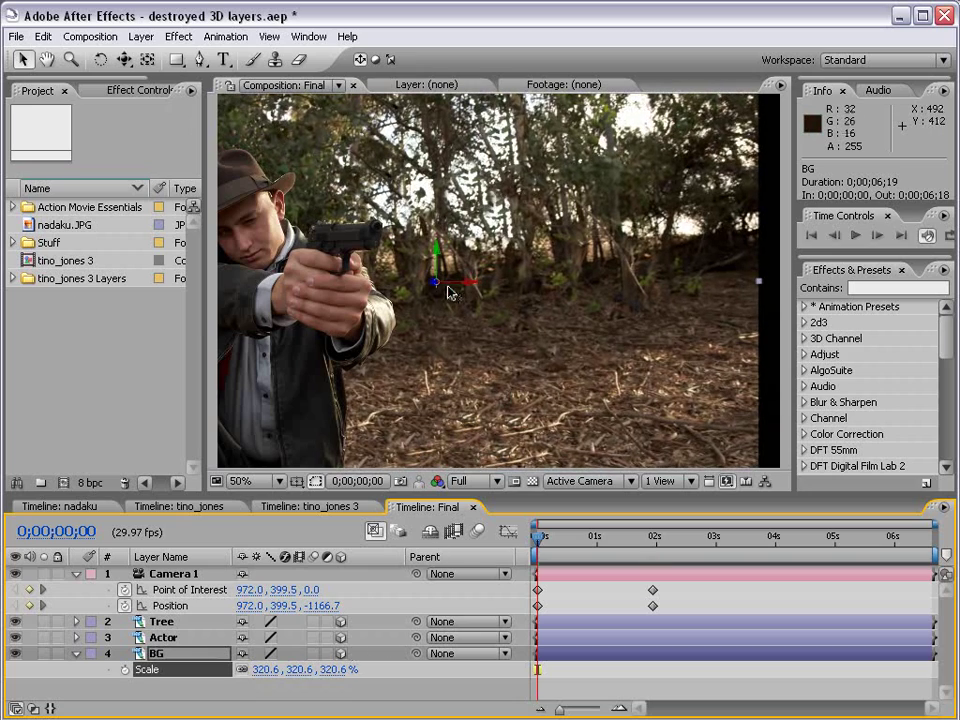
pyautogui.moveTo(465, 282); pyautogui.dragTo(540, 272)
pyautogui.moveTo(552, 546); pyautogui.dragTo(651, 535)
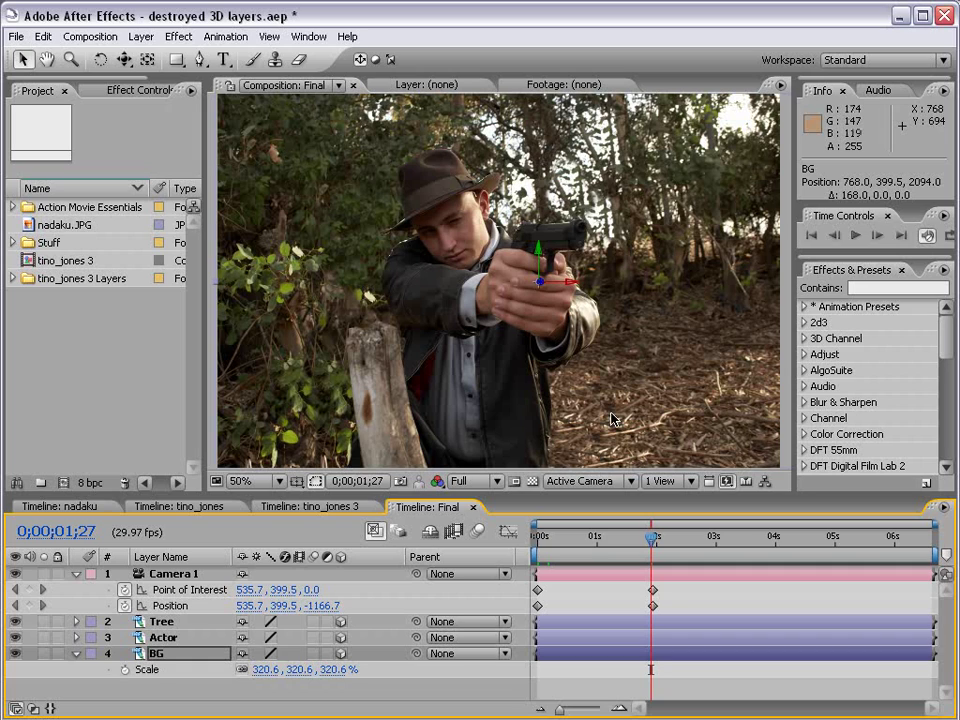
# Reposition the stump beside the actor along X, then preview the two-second camera pan.
pyautogui.click(170, 620)
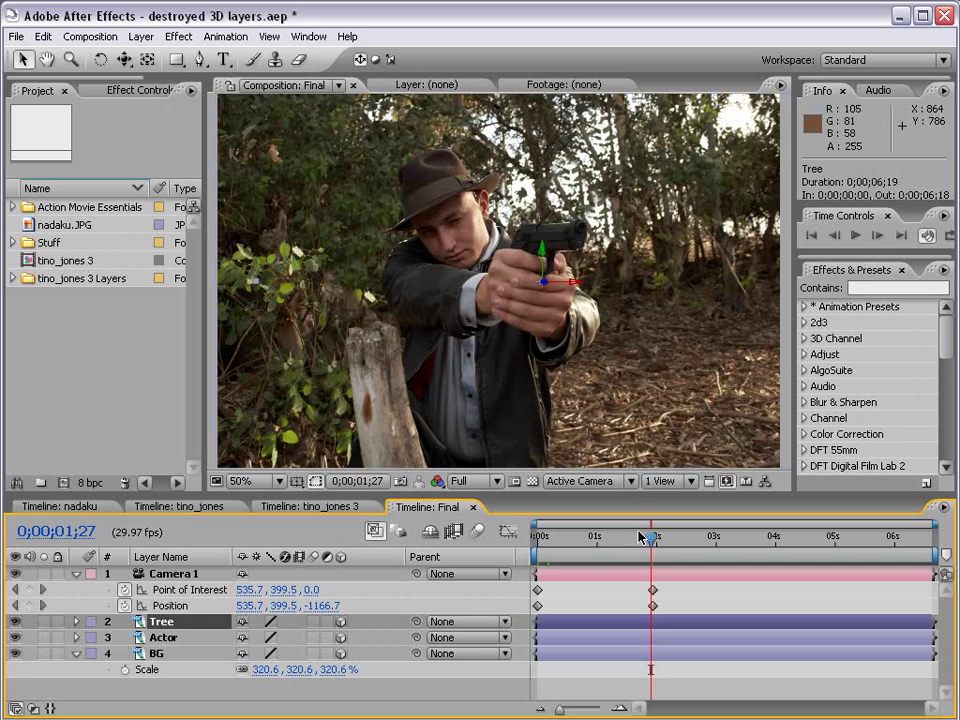
pyautogui.moveTo(560, 290); pyautogui.dragTo(764, 299)
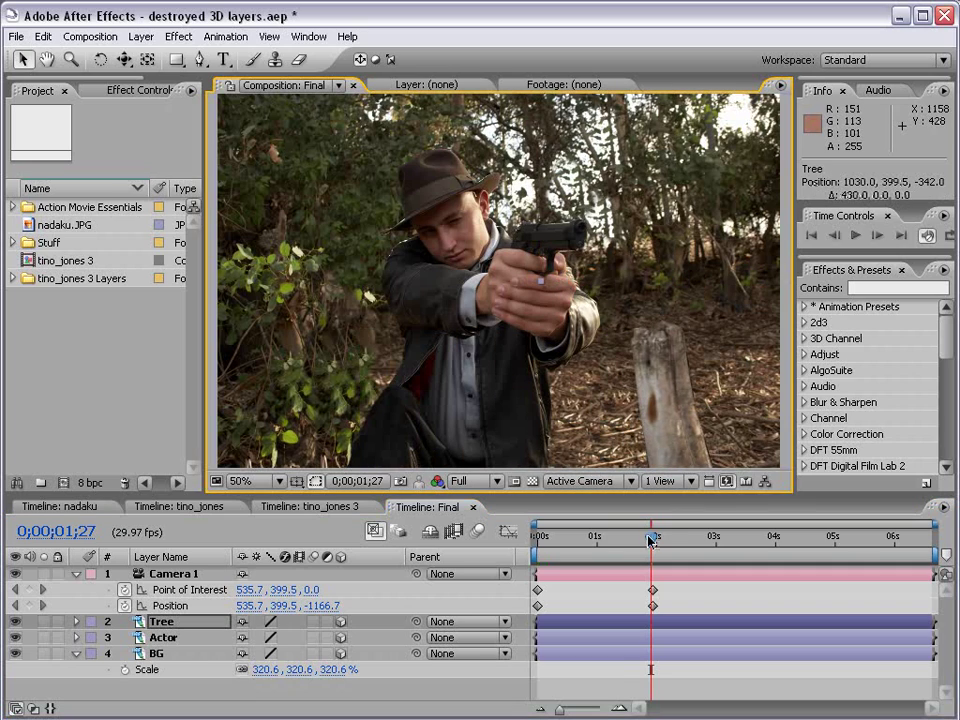
pyautogui.moveTo(651, 540); pyautogui.dragTo(510, 553)
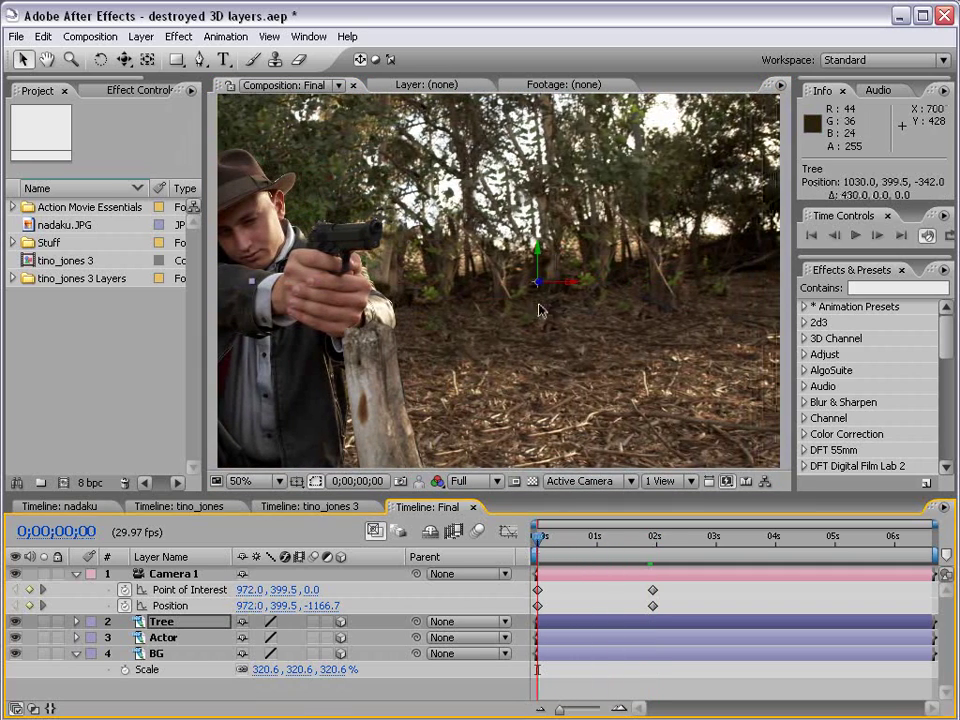
pyautogui.moveTo(562, 290); pyautogui.dragTo(608, 291)
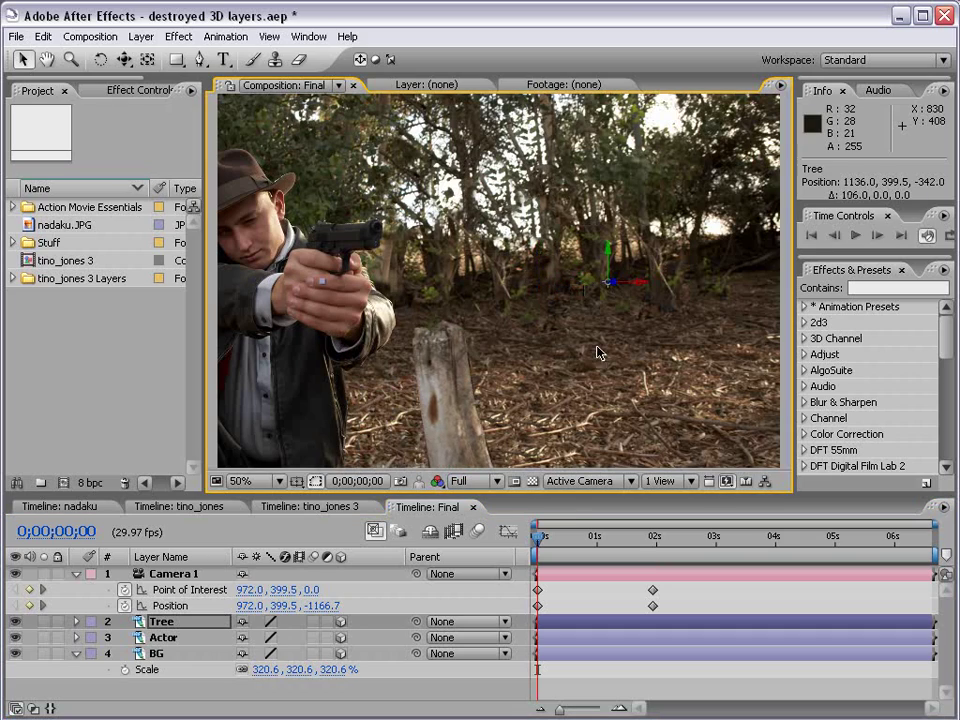
pyautogui.moveTo(548, 546)
pyautogui.mouseDown()
pyautogui.moveTo(647, 540)
pyautogui.moveTo(537, 541)
pyautogui.mouseUp()
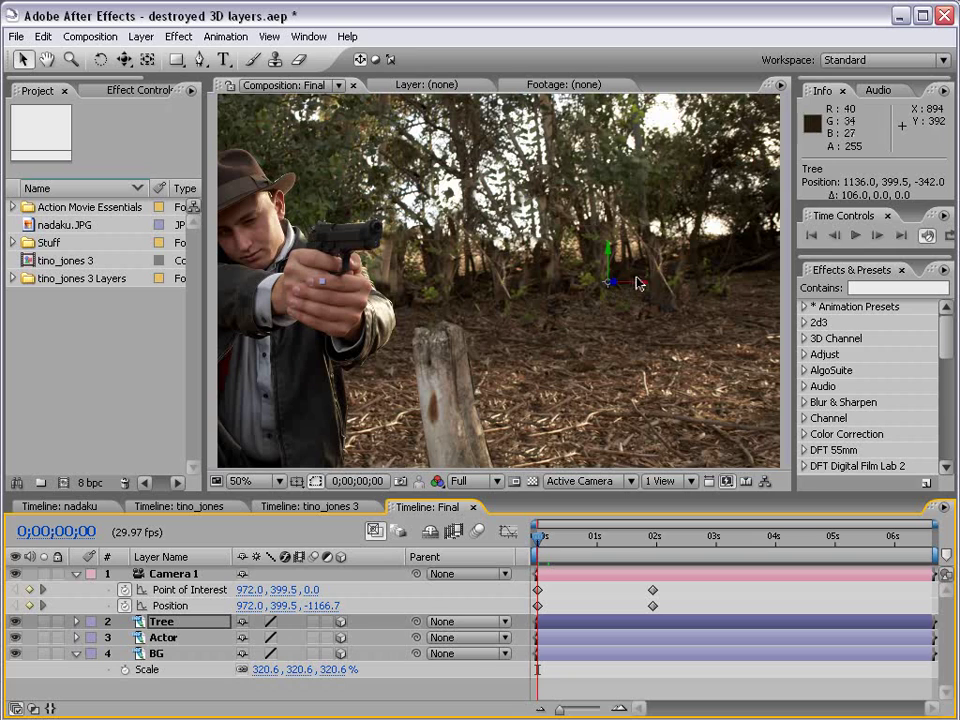
pyautogui.moveTo(640, 290); pyautogui.dragTo(425, 282)
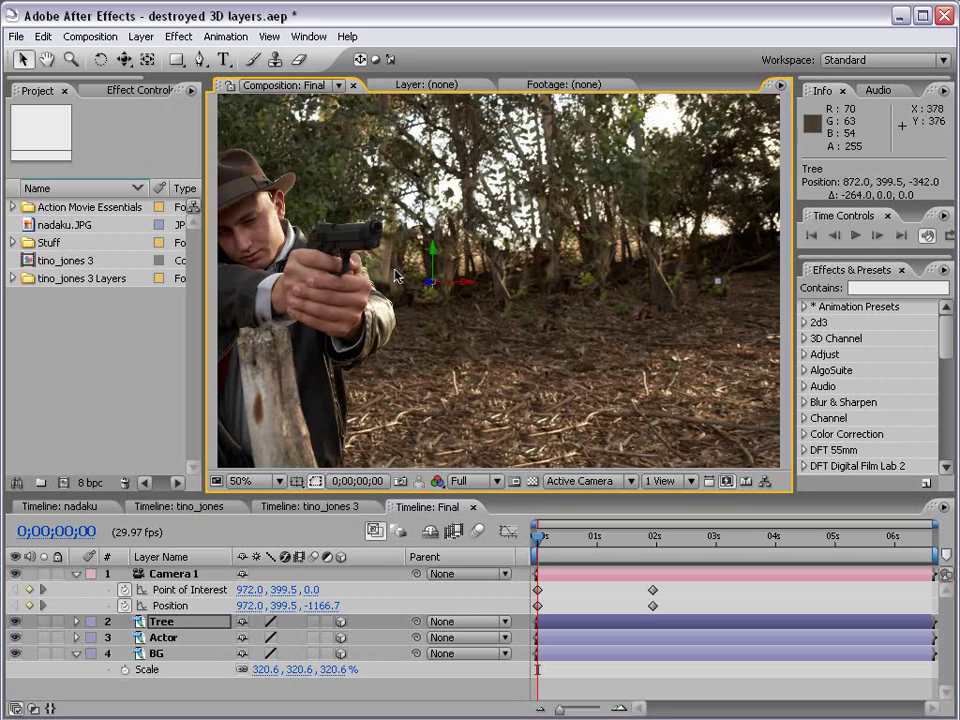
pyautogui.press(',')
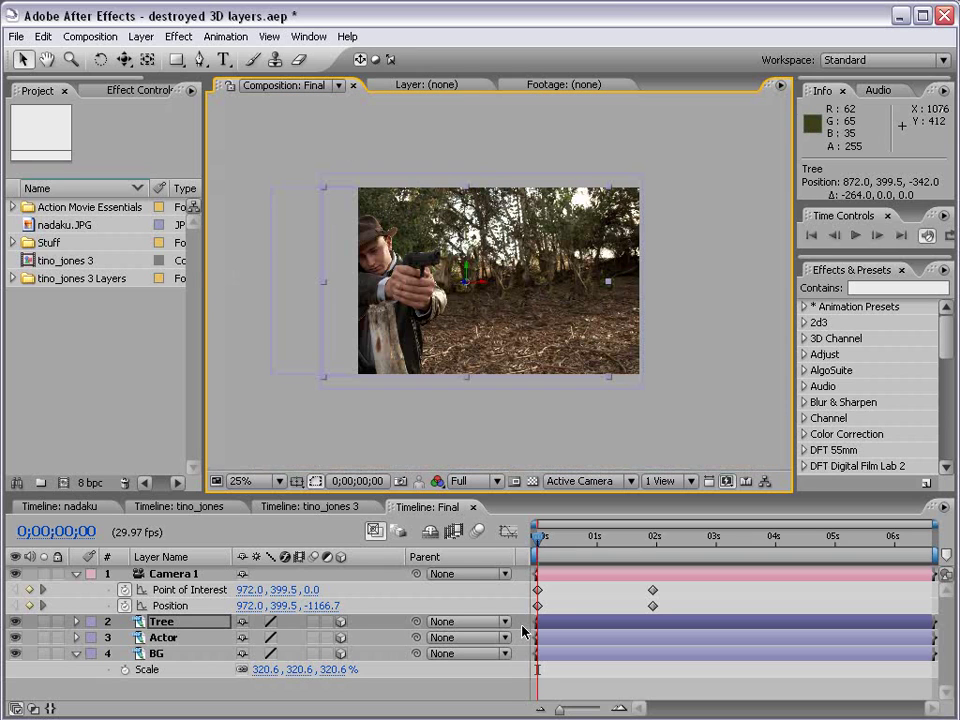
pyautogui.moveTo(545, 540); pyautogui.dragTo(652, 549)
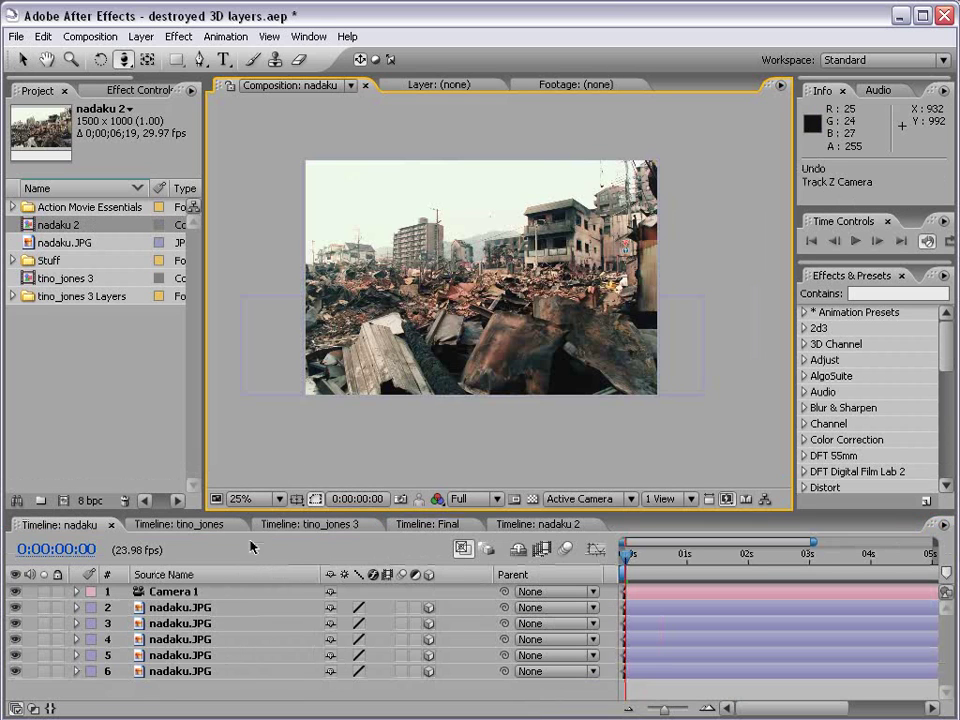
pyautogui.click(189, 523)
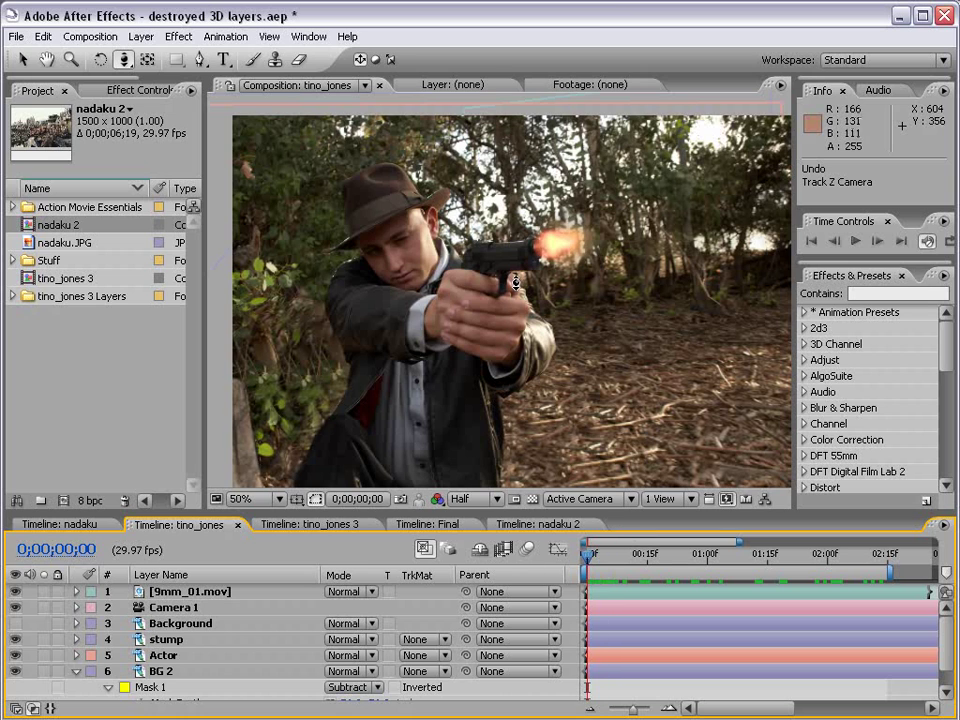
pyautogui.moveTo(491, 352)
pyautogui.mouseDown()
pyautogui.moveTo(506, 344)
pyautogui.moveTo(478, 355)
pyautogui.moveTo(535, 361)
pyautogui.moveTo(492, 362)
pyautogui.mouseUp()
pyautogui.press('v')
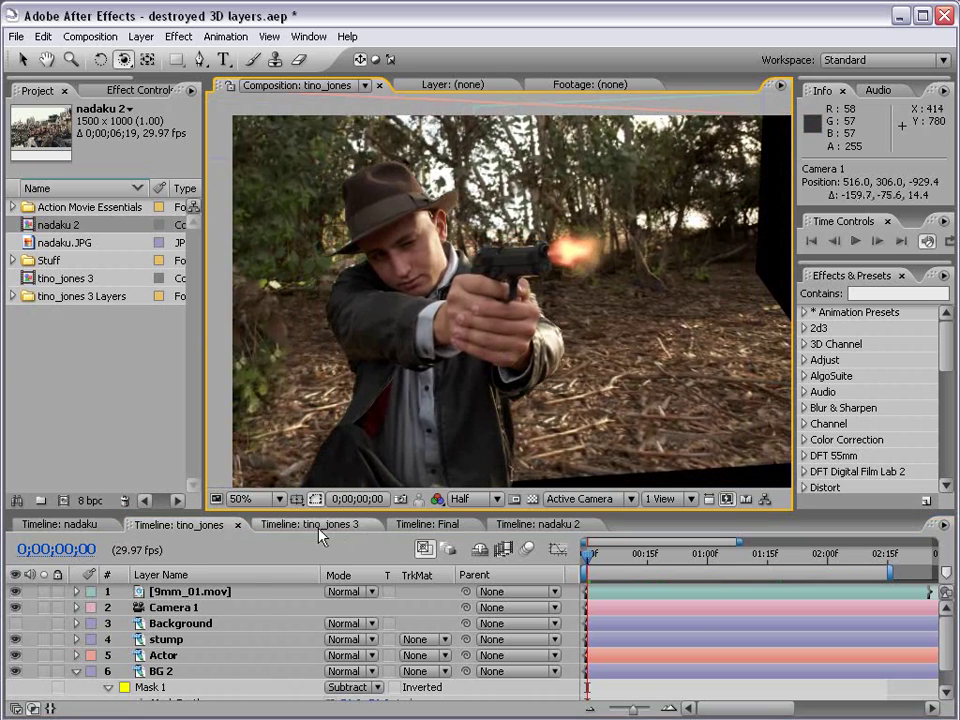
pyautogui.click(310, 524)
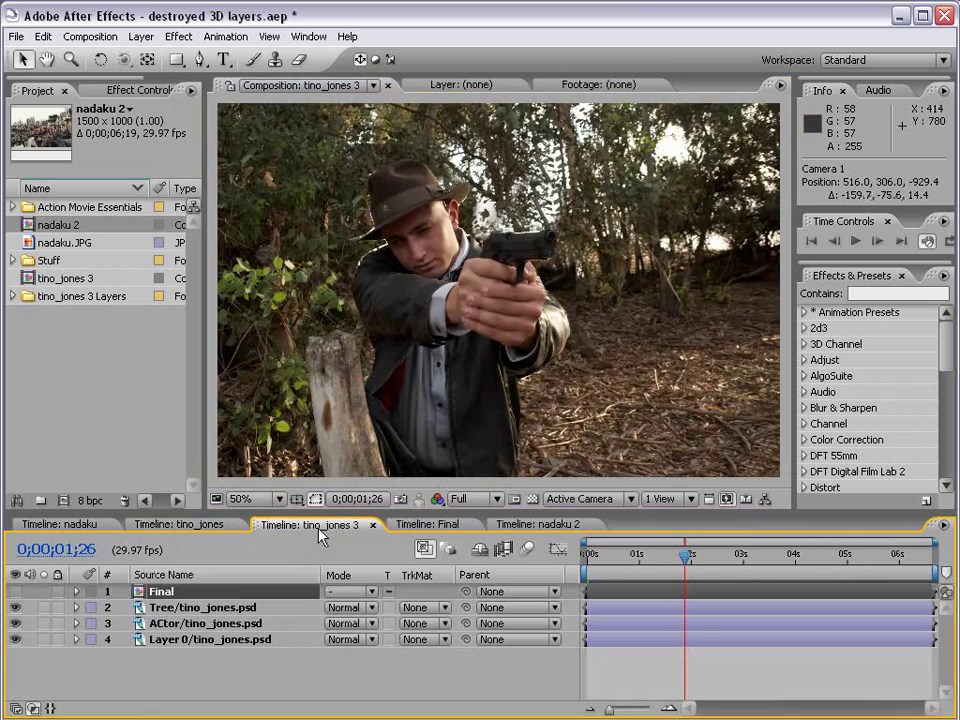
pyautogui.click(428, 524)
pyautogui.click(8, 244)
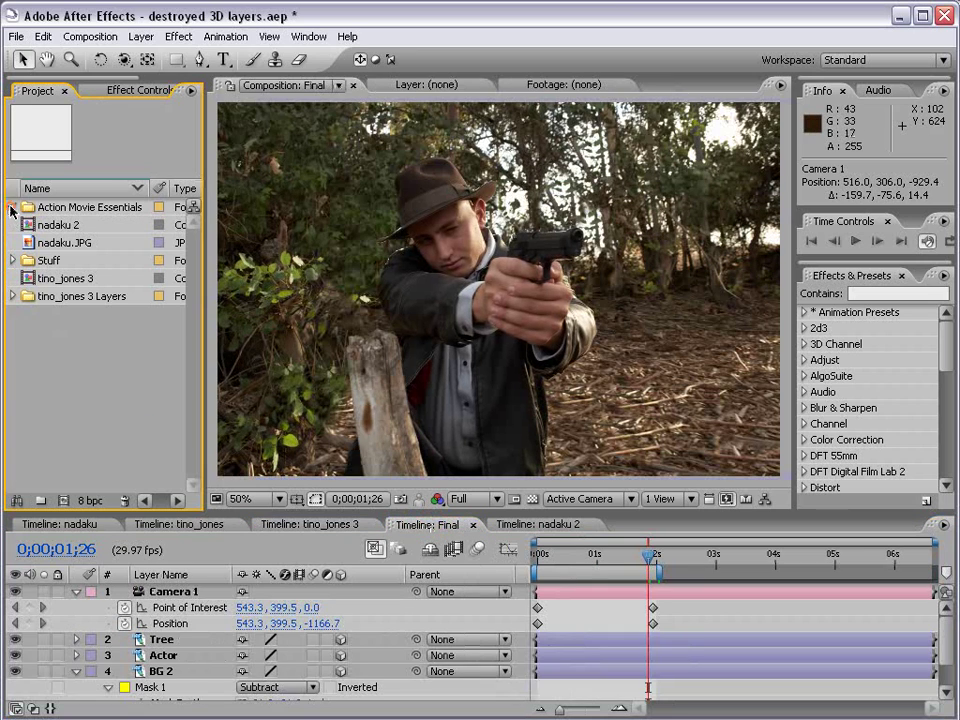
# Add 9mm_01.mov to Final as a freeze-frame 3D layer placed on the gun barrel.
pyautogui.click(12, 207)
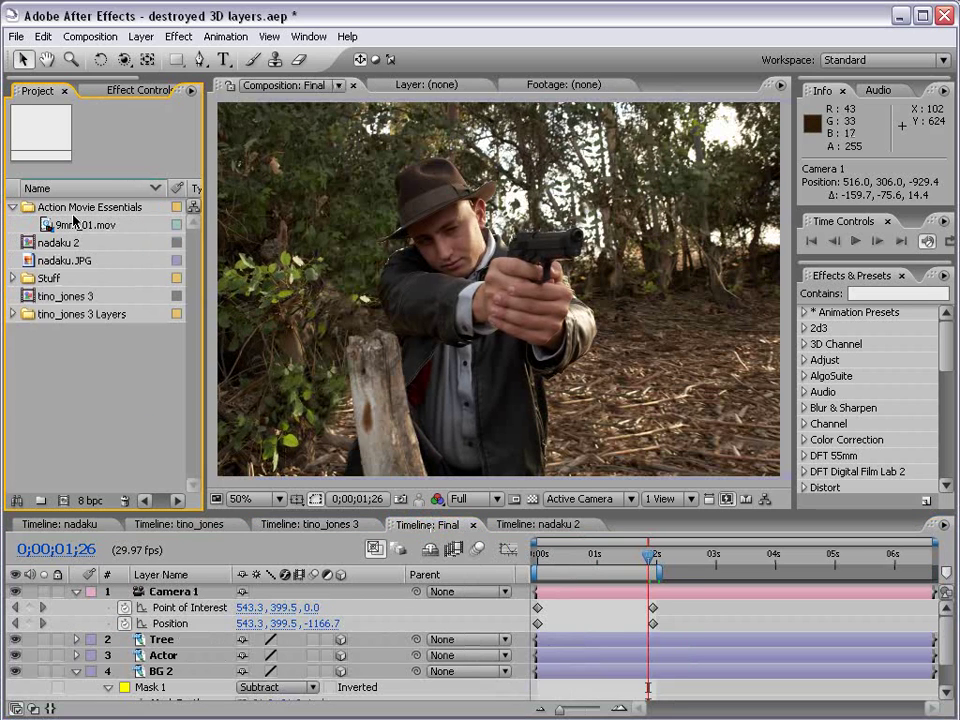
pyautogui.moveTo(48, 224); pyautogui.dragTo(614, 250)
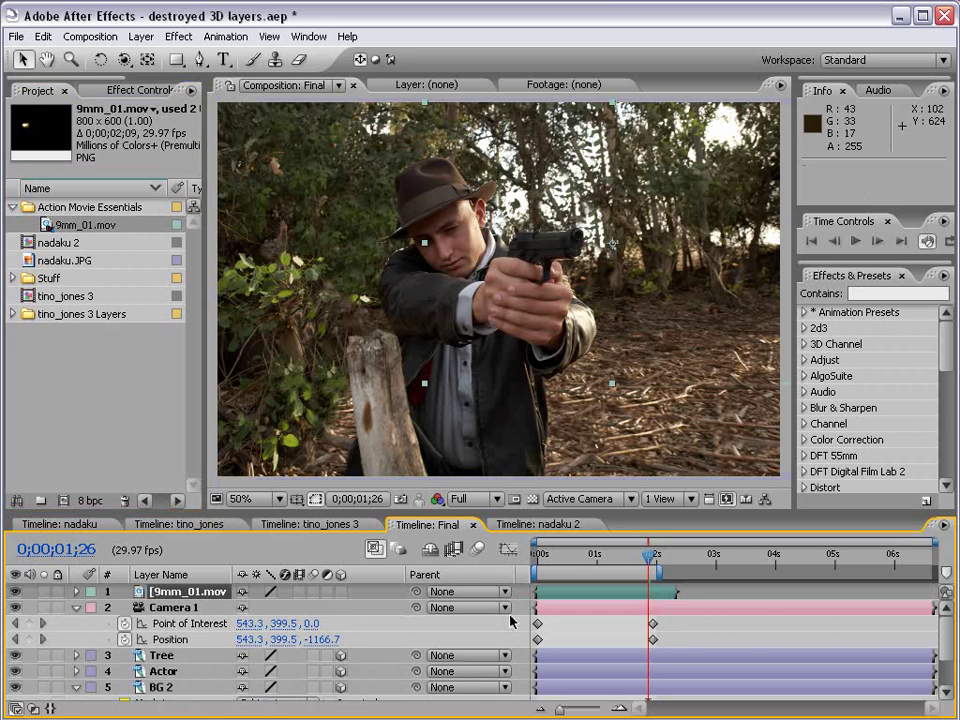
pyautogui.moveTo(560, 557); pyautogui.dragTo(526, 571)
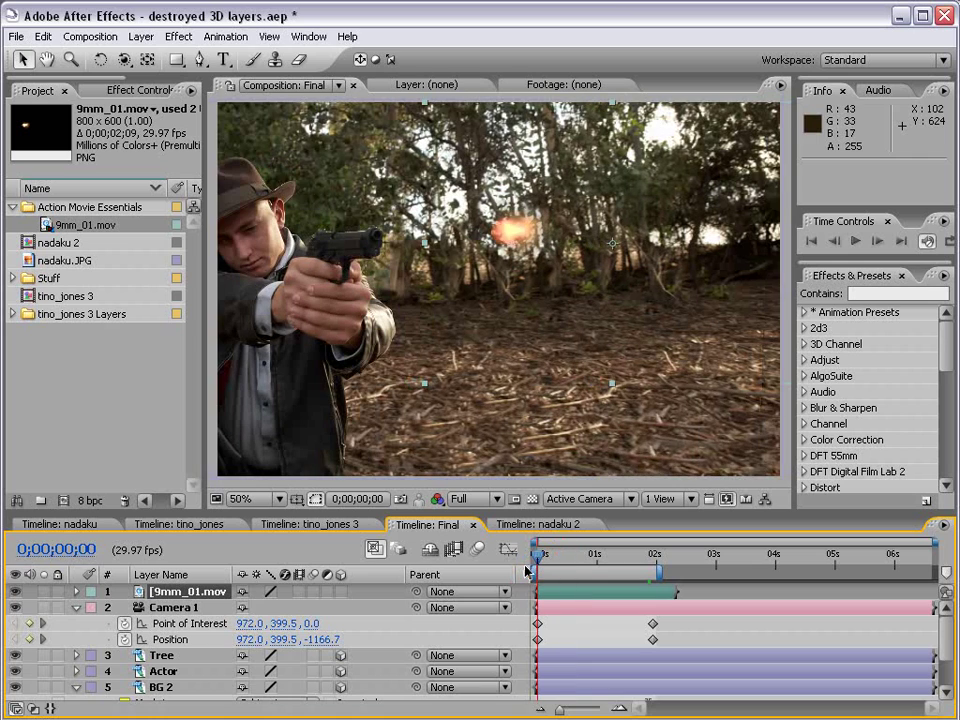
pyautogui.rightClick(549, 595)
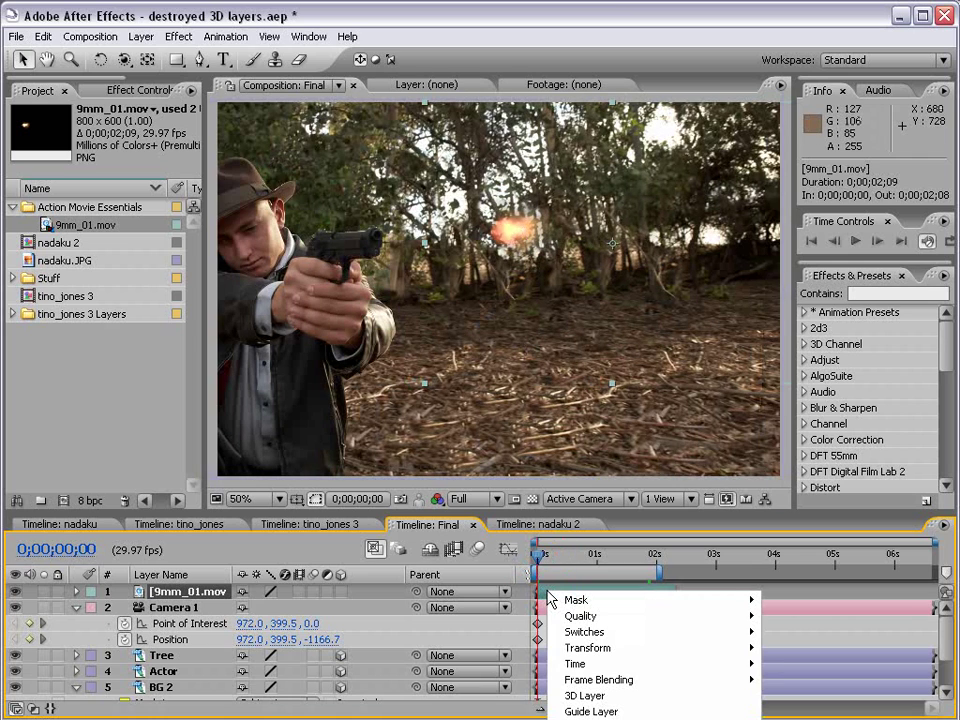
pyautogui.moveTo(591, 668)
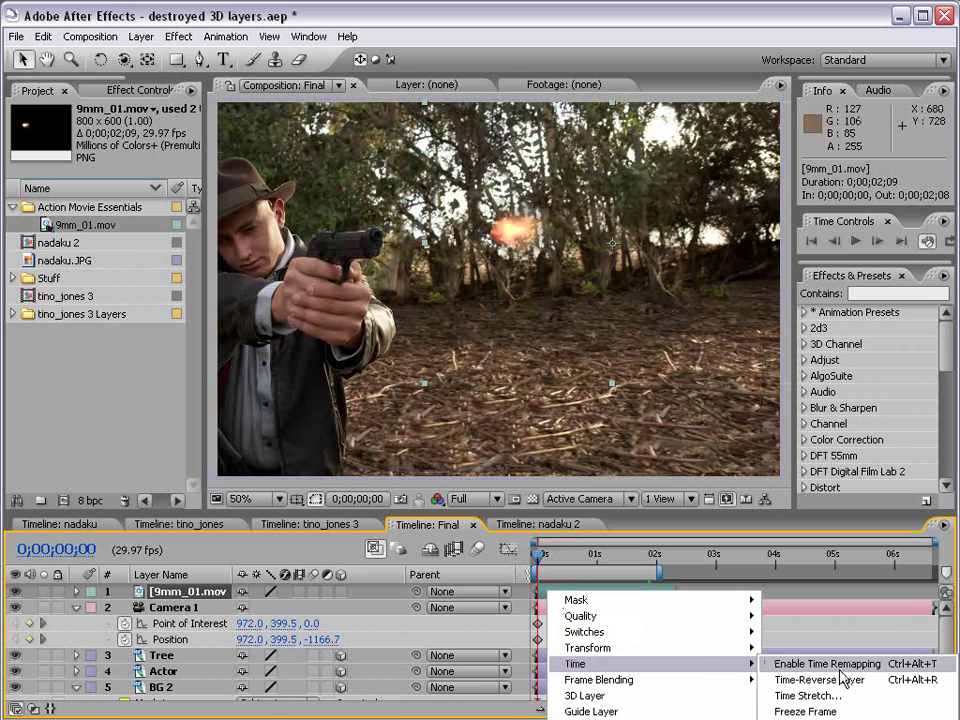
pyautogui.click(806, 711)
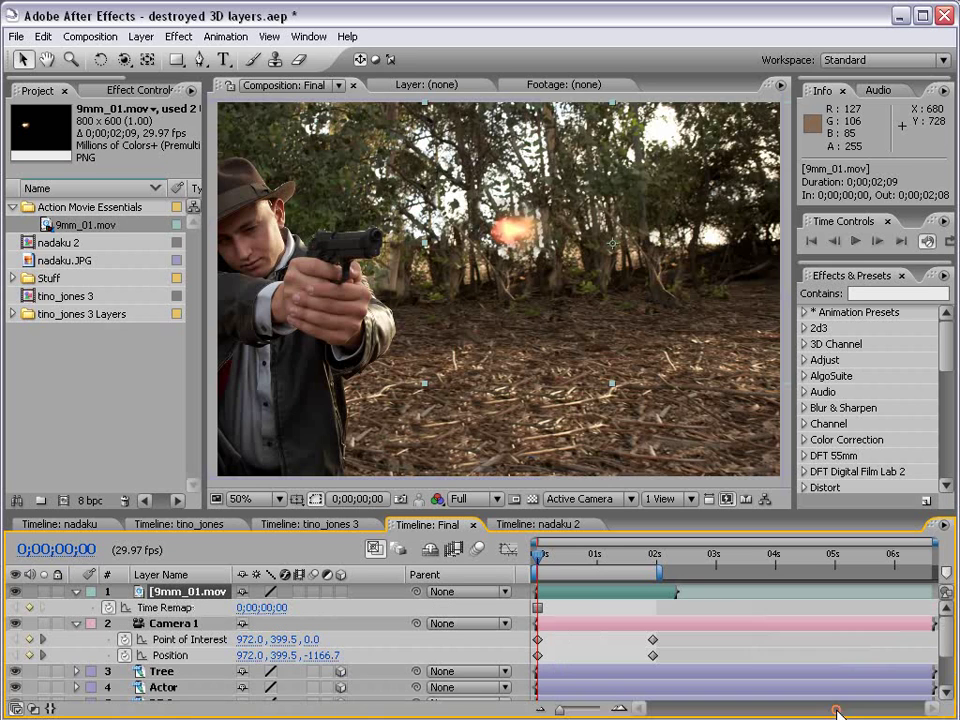
pyautogui.moveTo(573, 242); pyautogui.dragTo(452, 254)
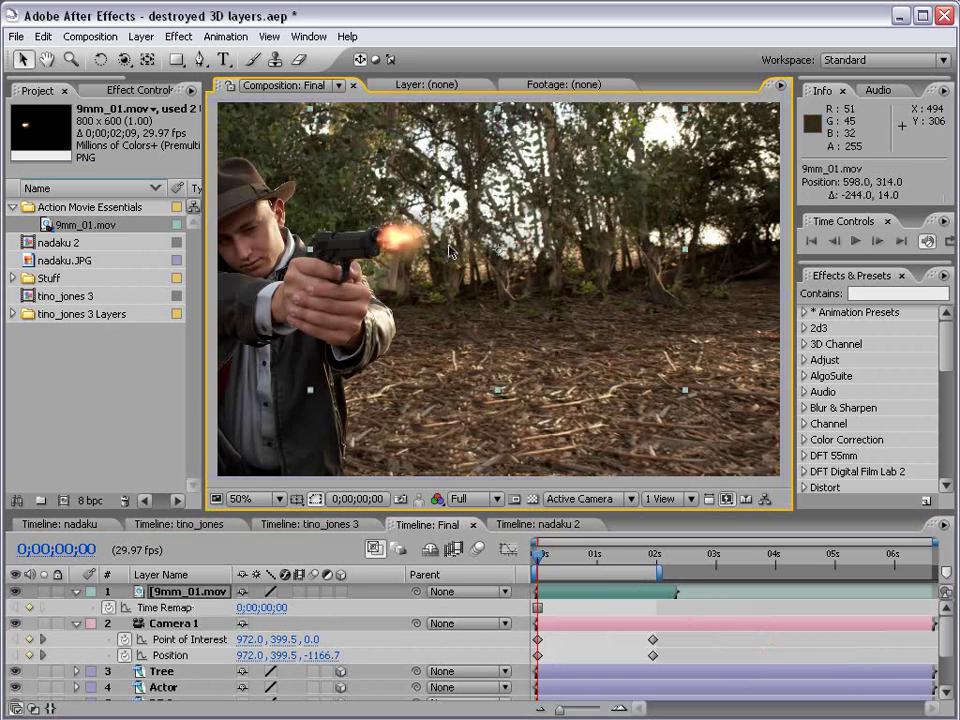
pyautogui.click(340, 592)
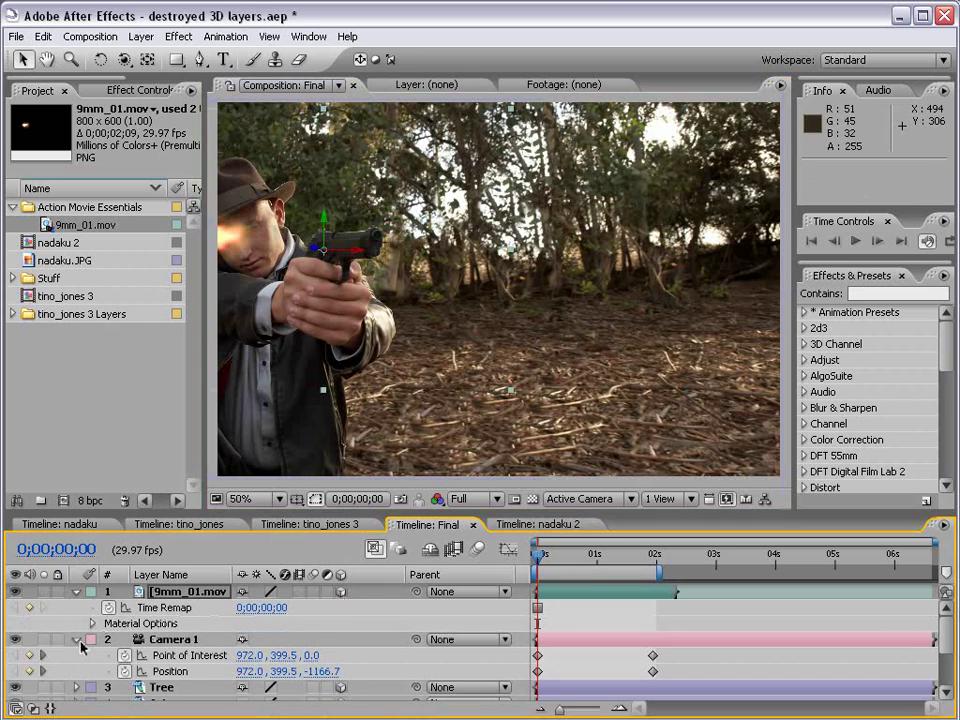
# Slide the muzzle flash to the barrel tip, angle it 28° on Y, and orbit slightly to check.
pyautogui.click(76, 639)
pyautogui.click(76, 591)
pyautogui.moveTo(338, 268); pyautogui.dragTo(556, 227)
pyautogui.press('w')
pyautogui.press('v')
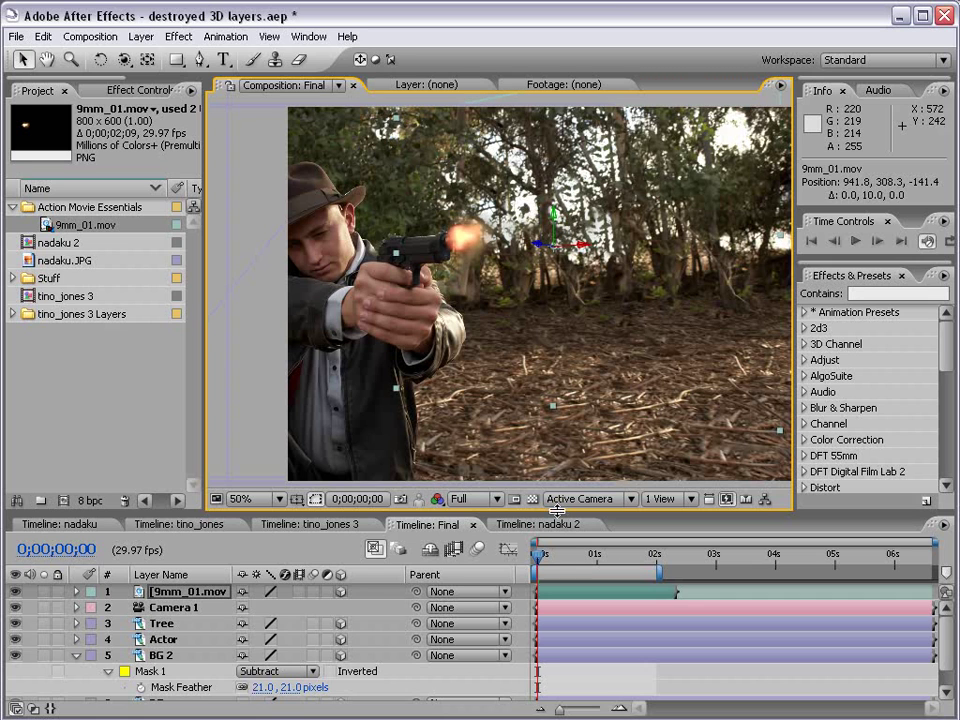
pyautogui.press('c')
pyautogui.moveTo(435, 290); pyautogui.dragTo(396, 292)
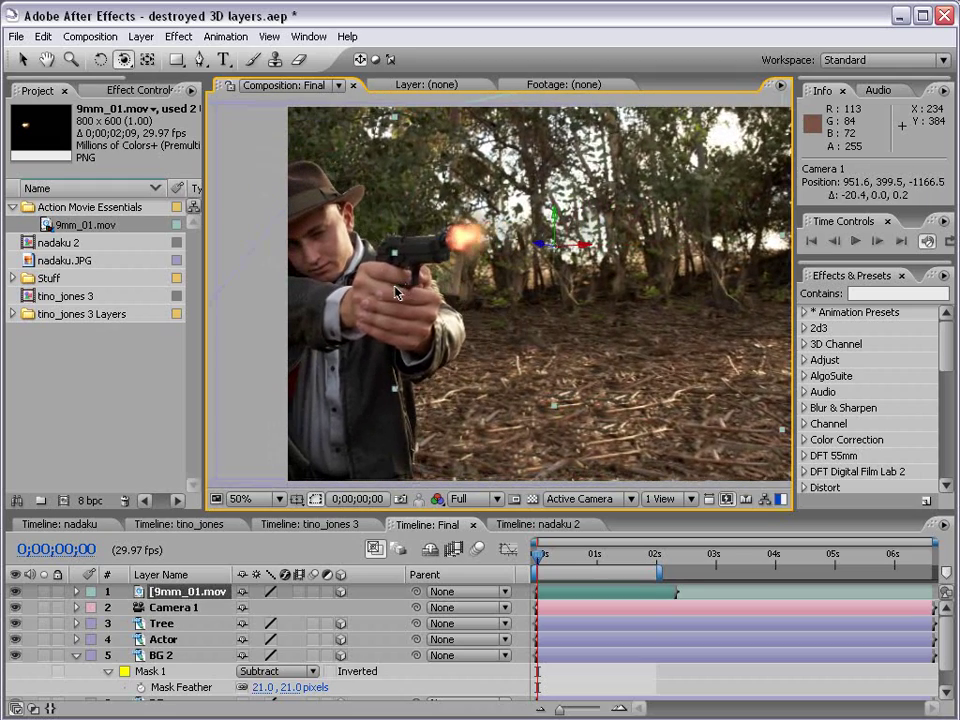